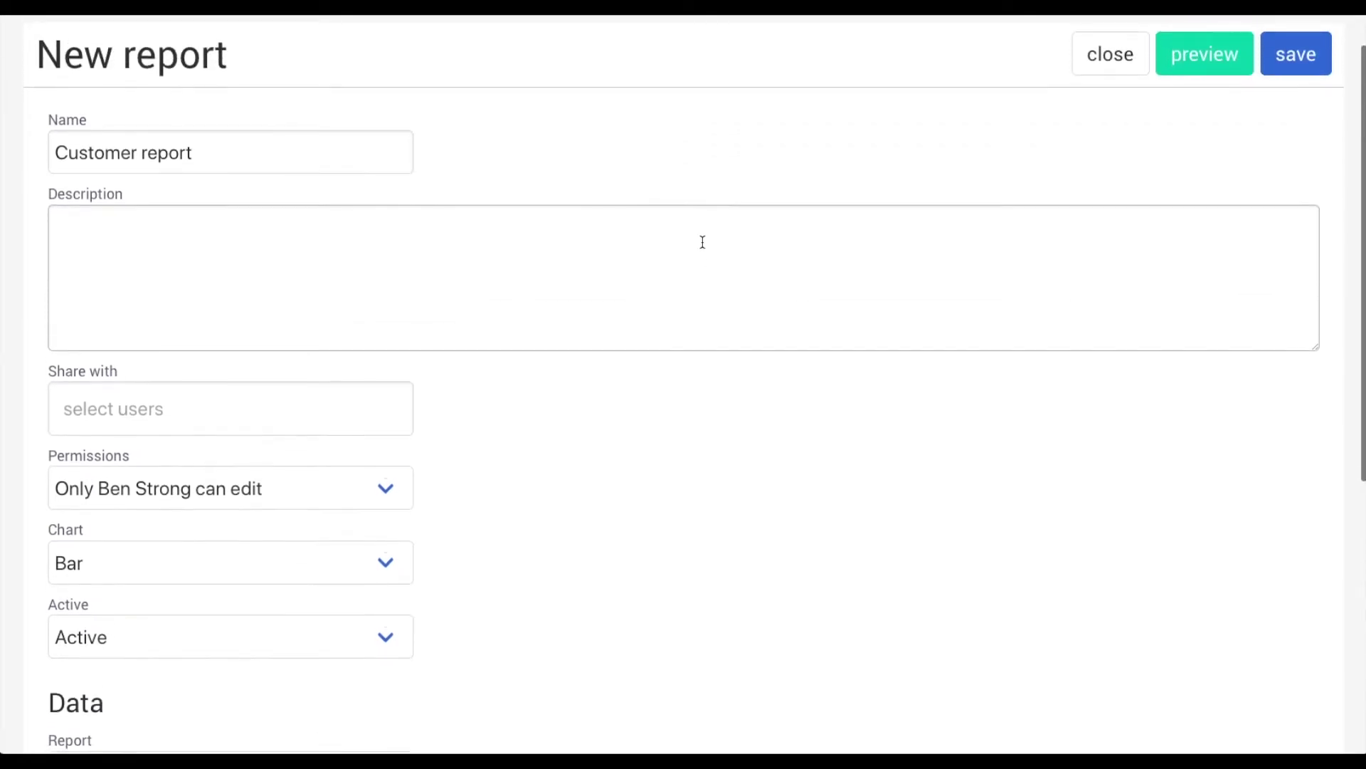
Base the report on Customers and group it by Month, using Closed as the group date field
scroll(703, 242, "down", 6)
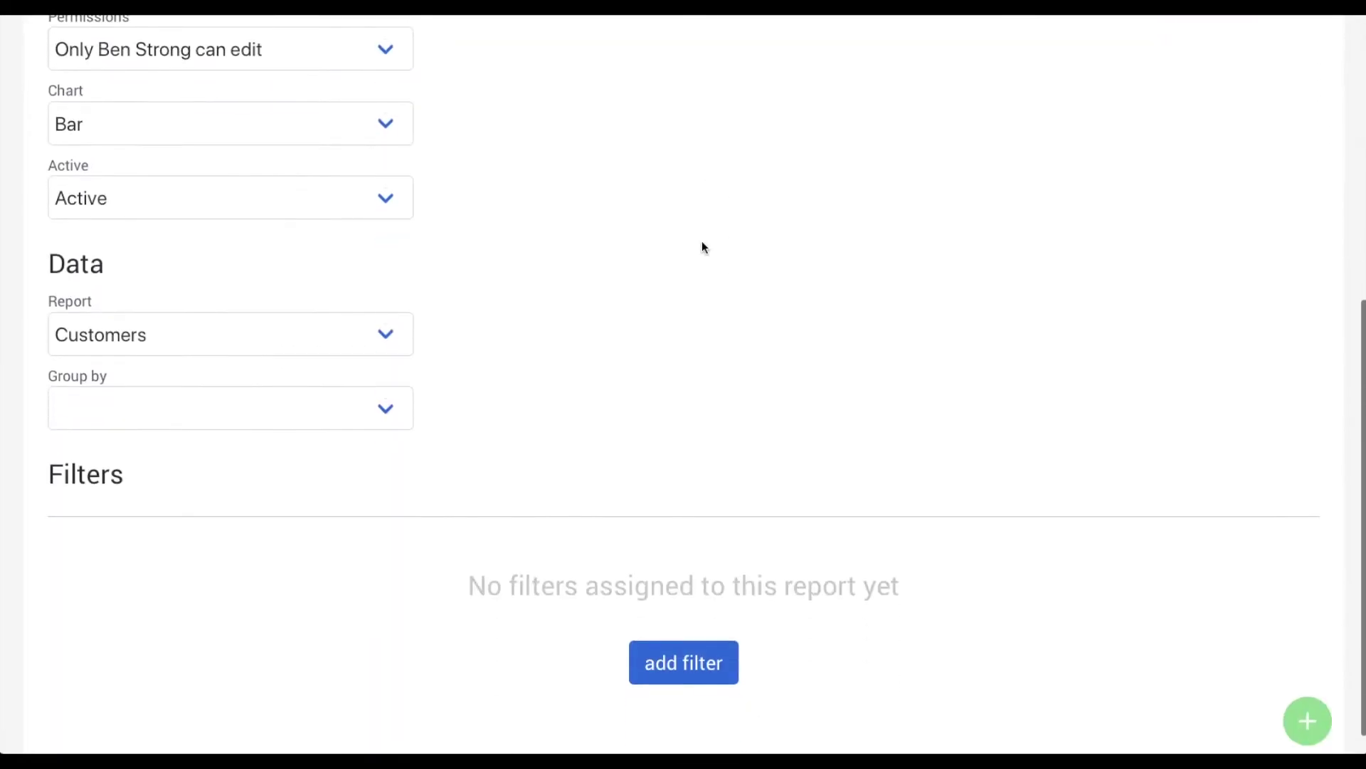
left_click(342, 324)
left_click(306, 346)
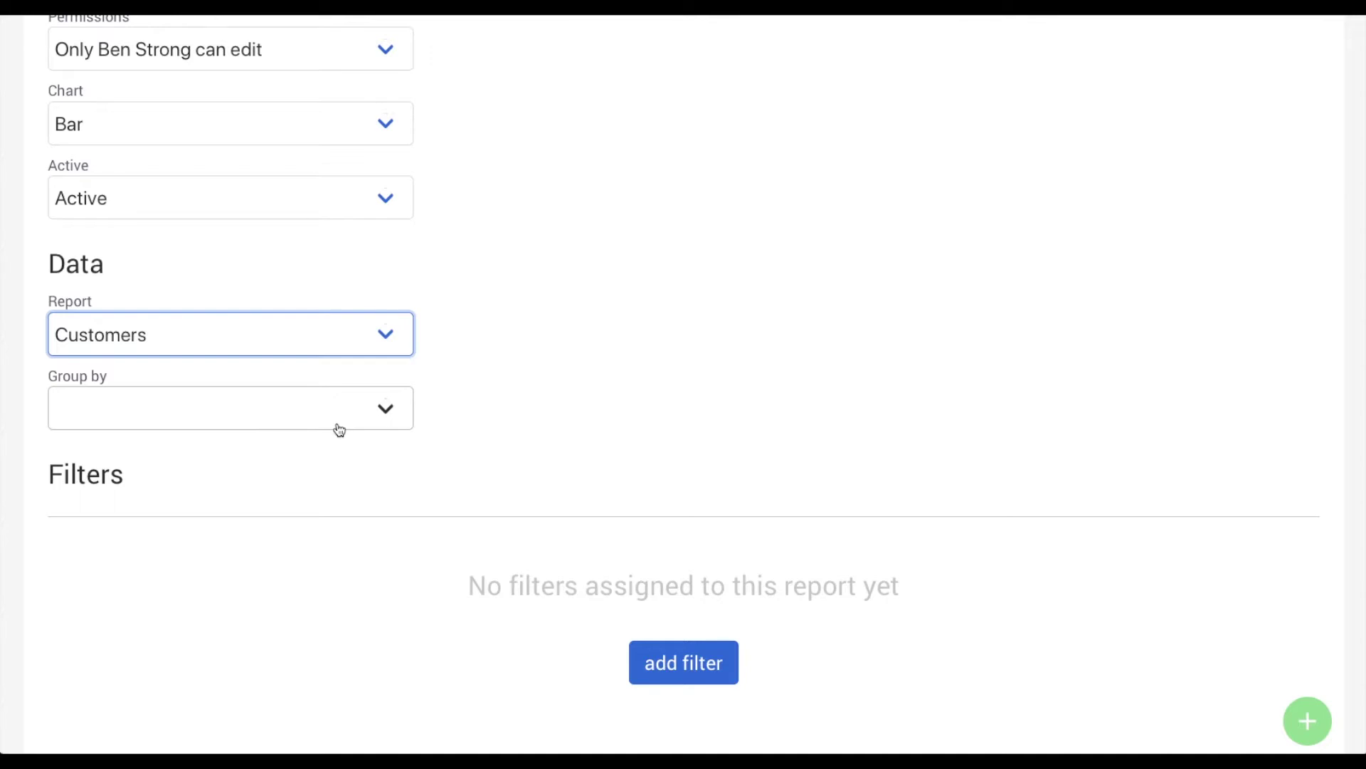
left_click(339, 428)
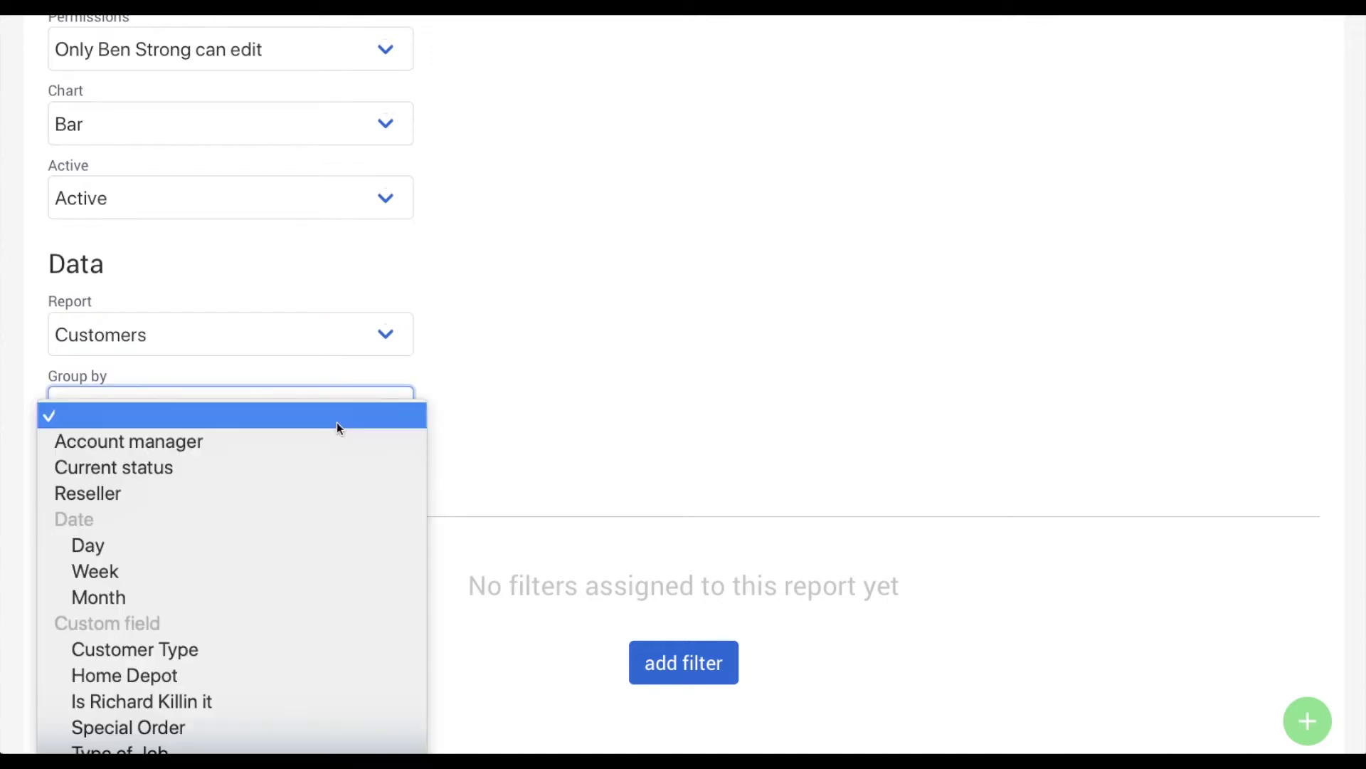
left_click(251, 596)
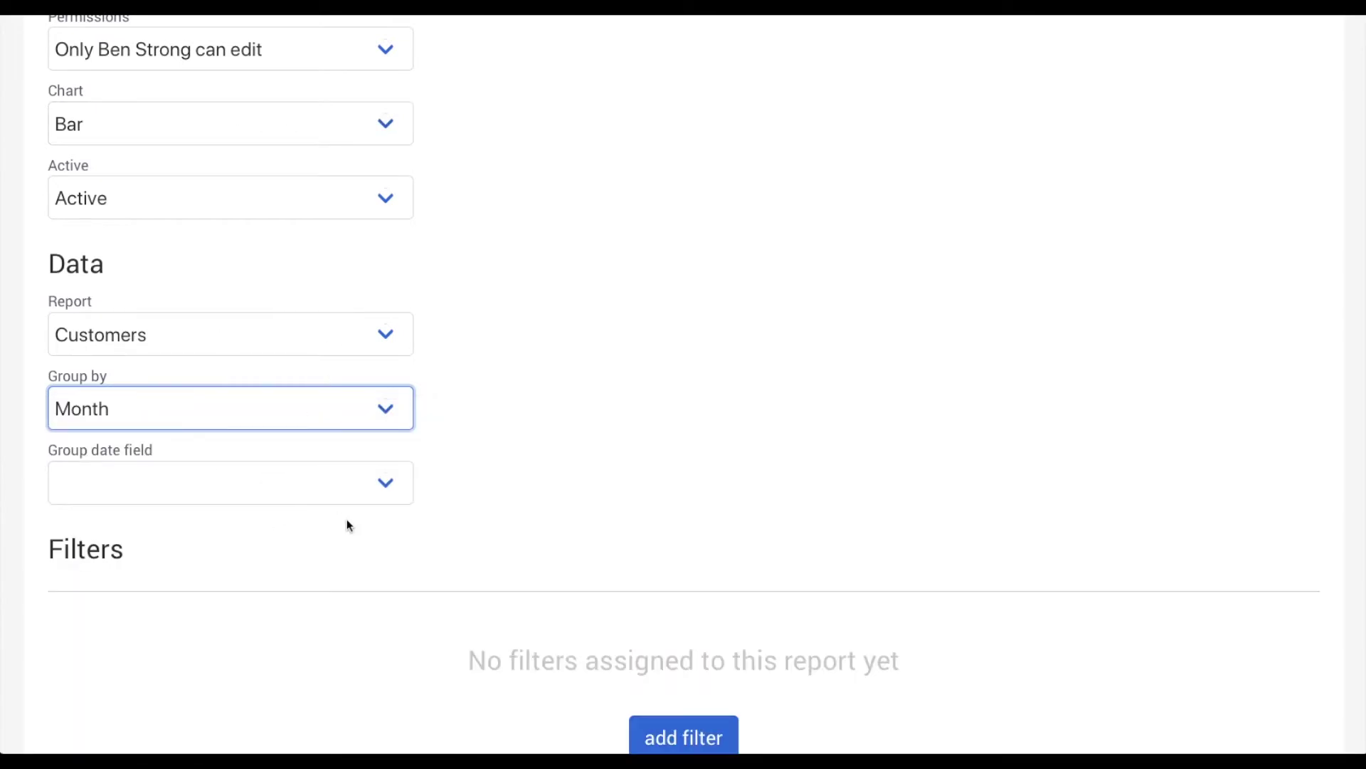
left_click(397, 490)
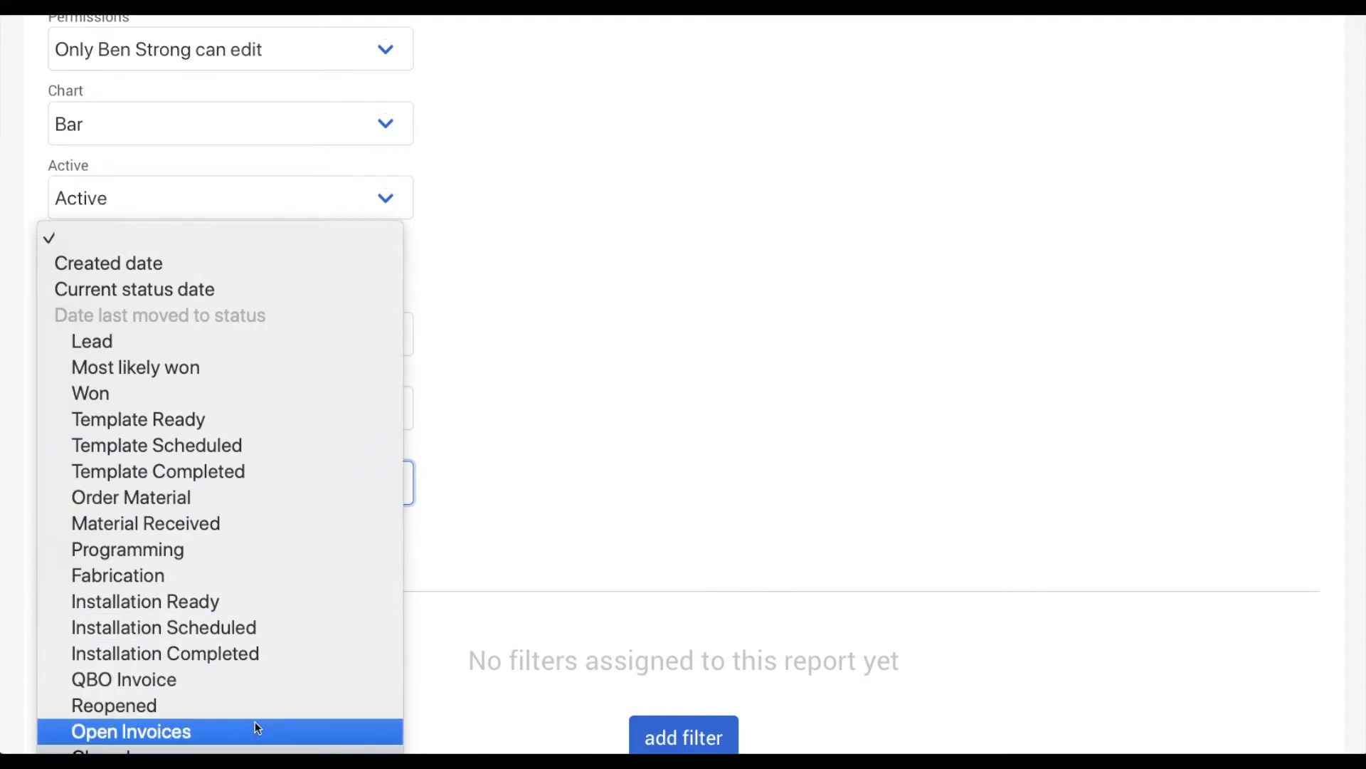
left_click(253, 749)
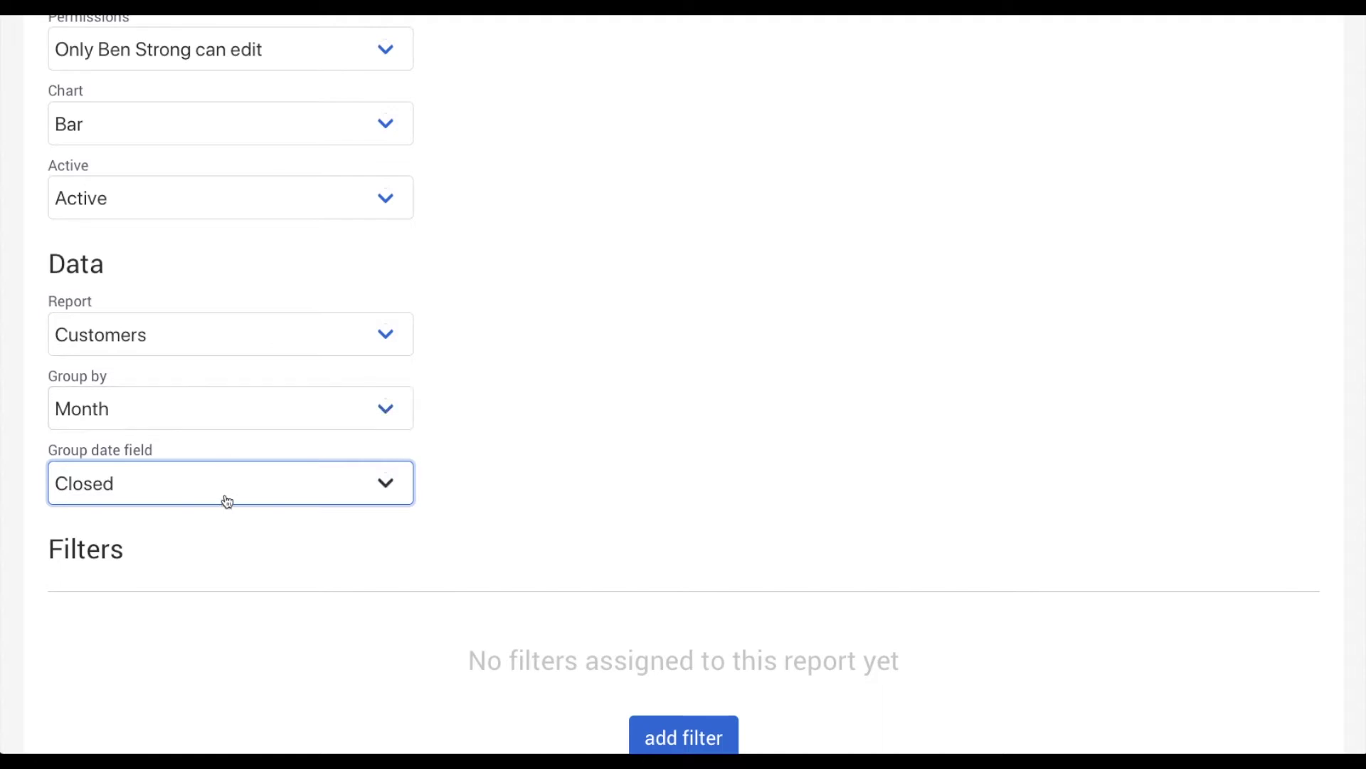
Add and save a "Date customer entered status" filter for the closed status with the date range Last year
scroll(681, 597, "down", 2)
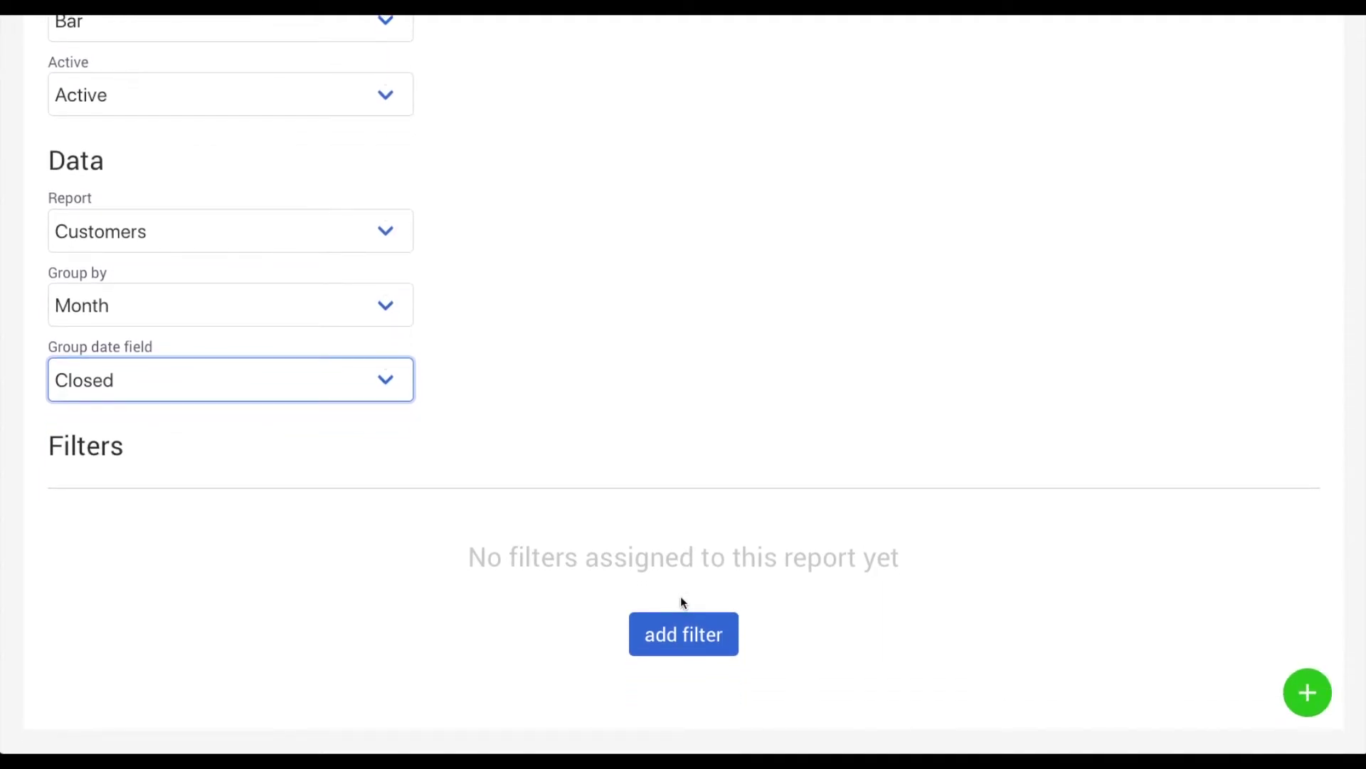
left_click(688, 640)
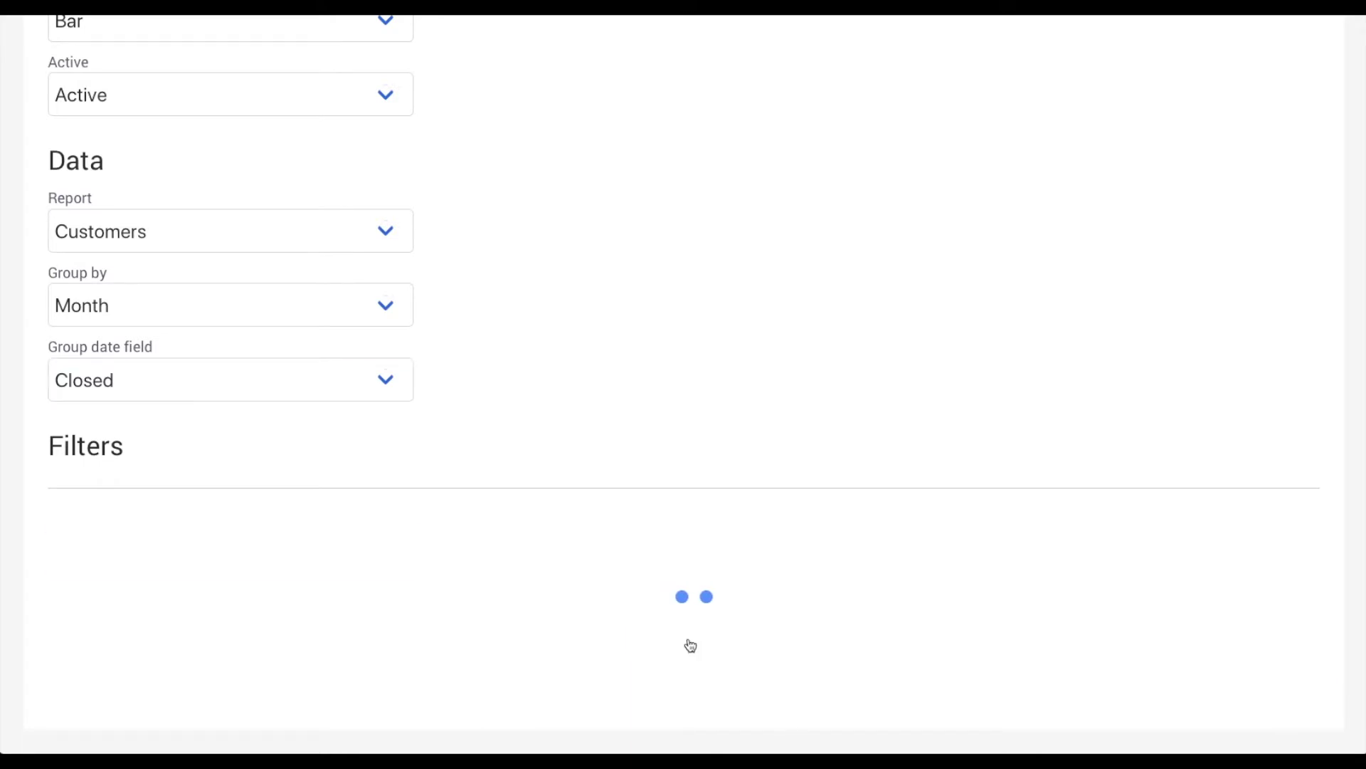
scroll(689, 644, "down", 4)
left_click(403, 327)
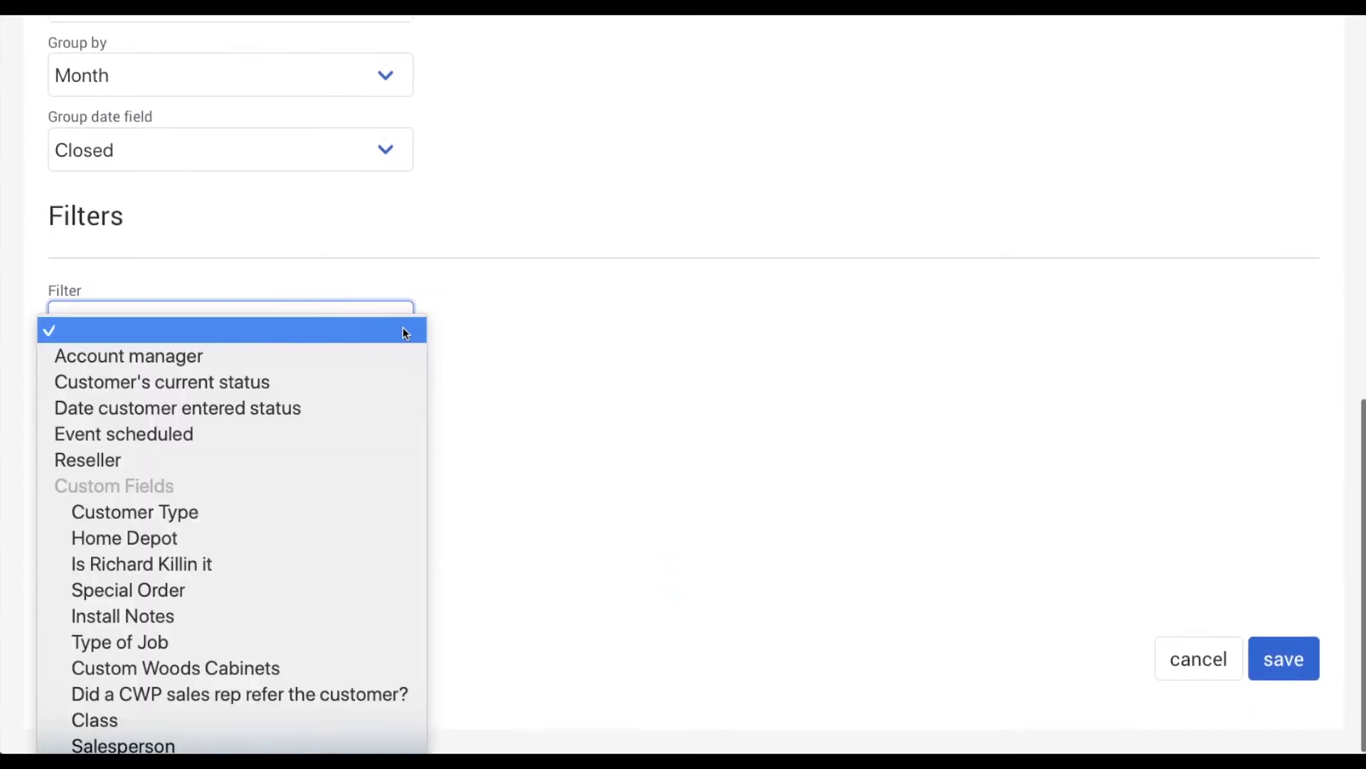
left_click(334, 419)
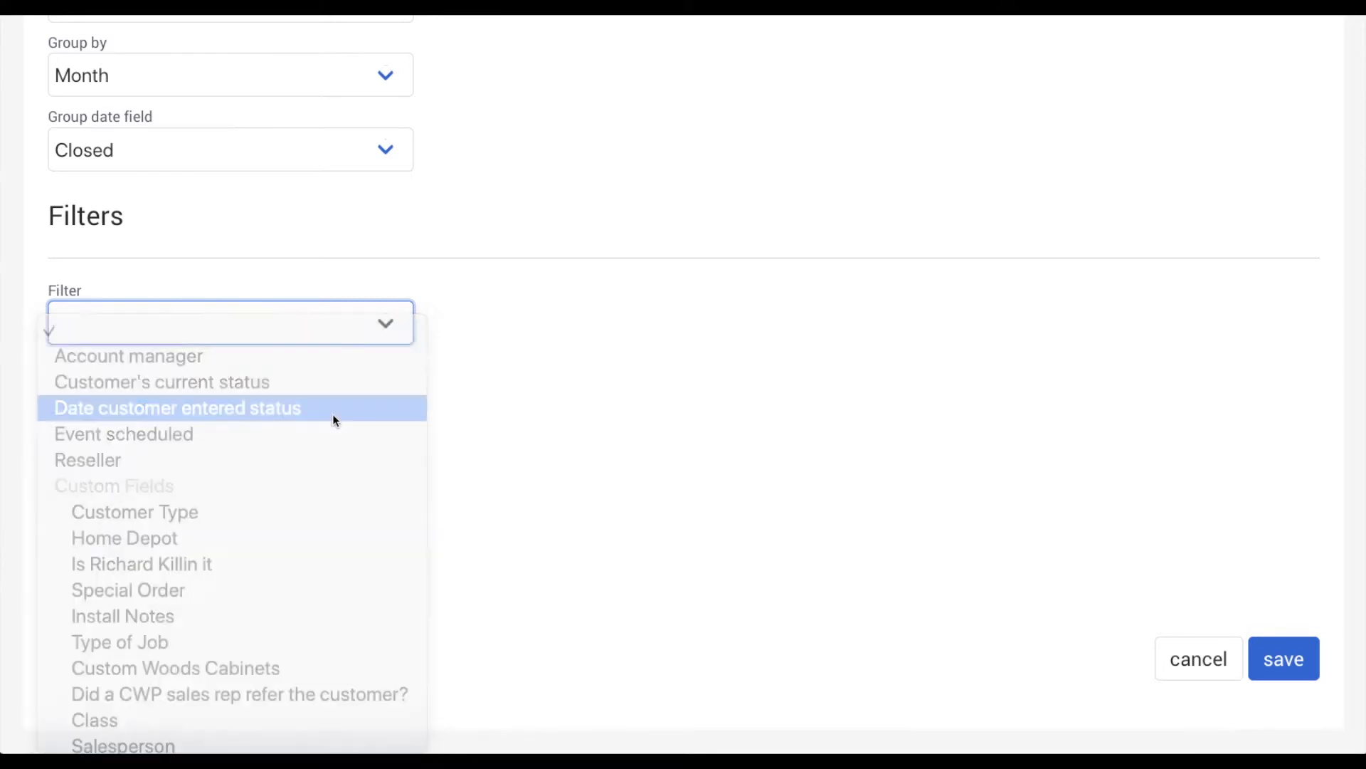
scroll(332, 417, "down", 6)
left_click(86, 497)
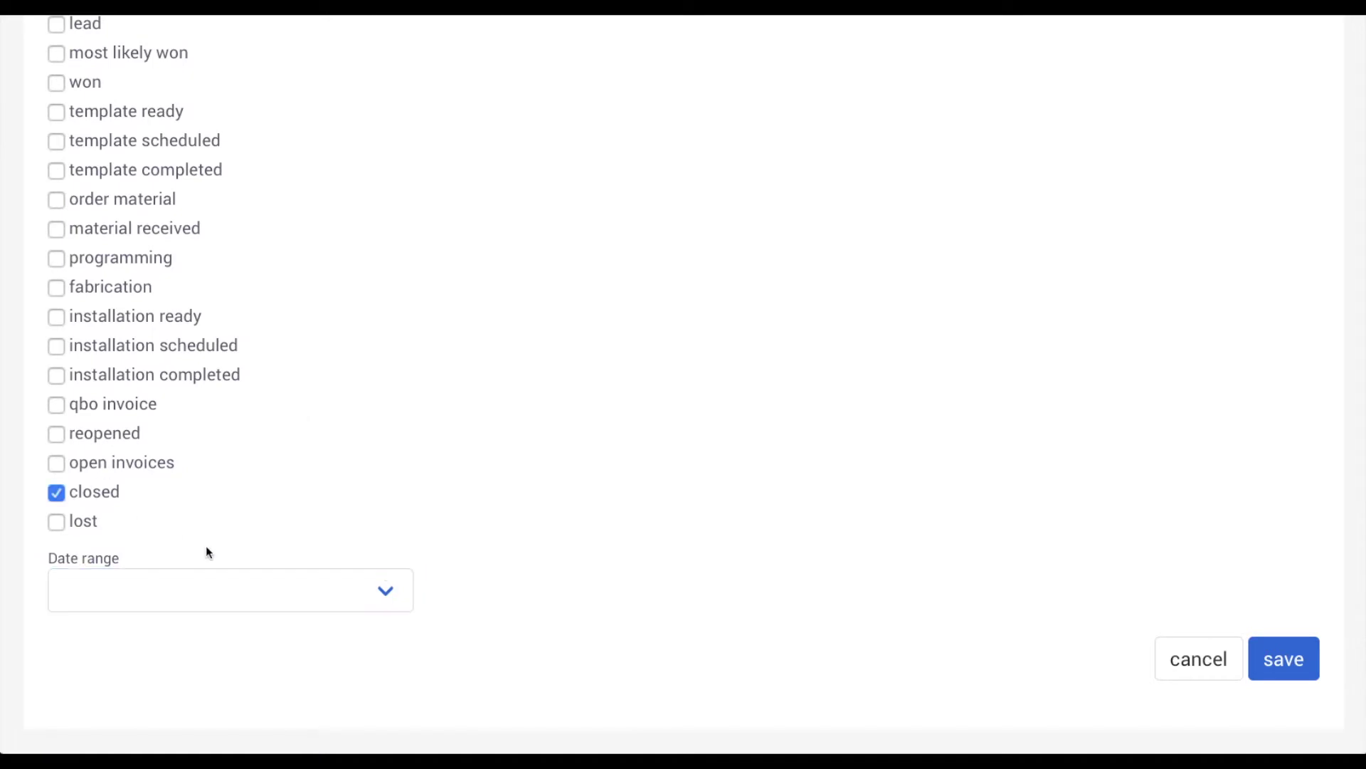
left_click(209, 592)
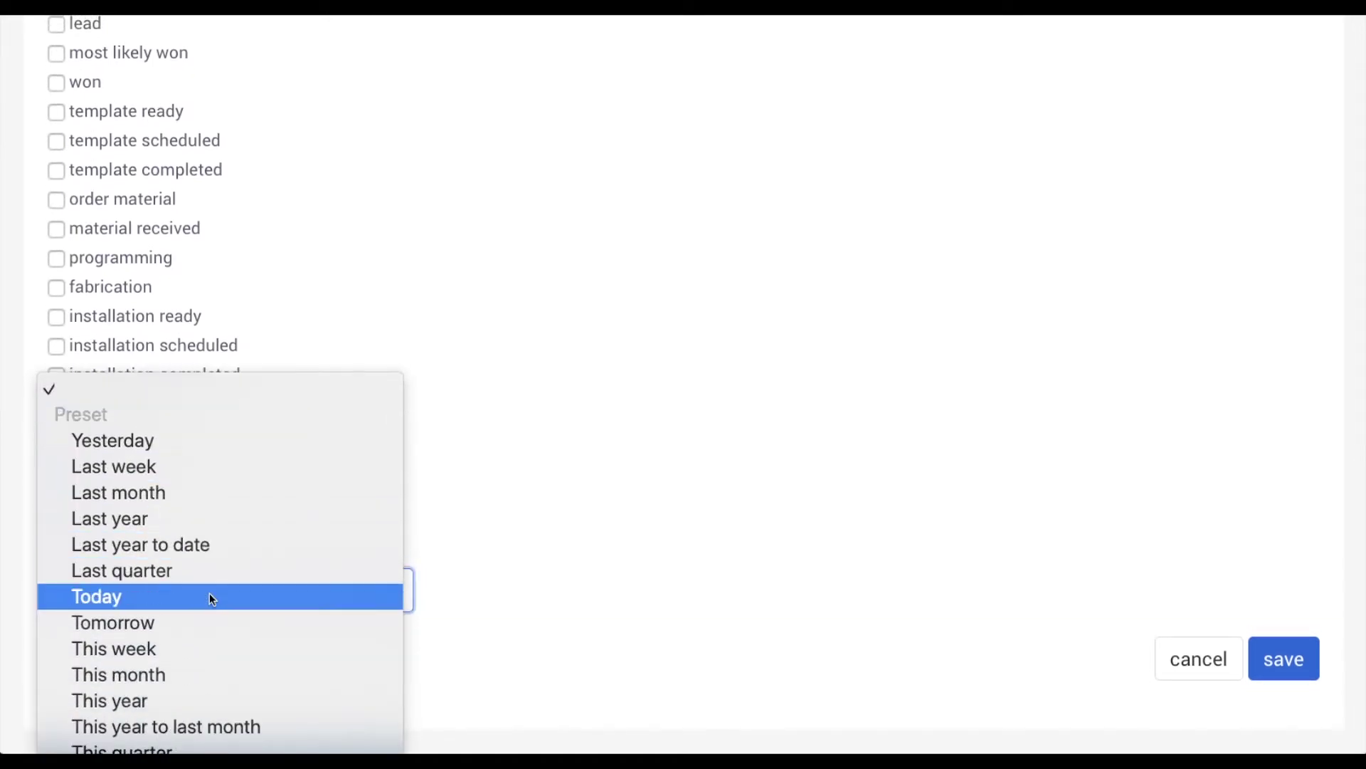
left_click(190, 521)
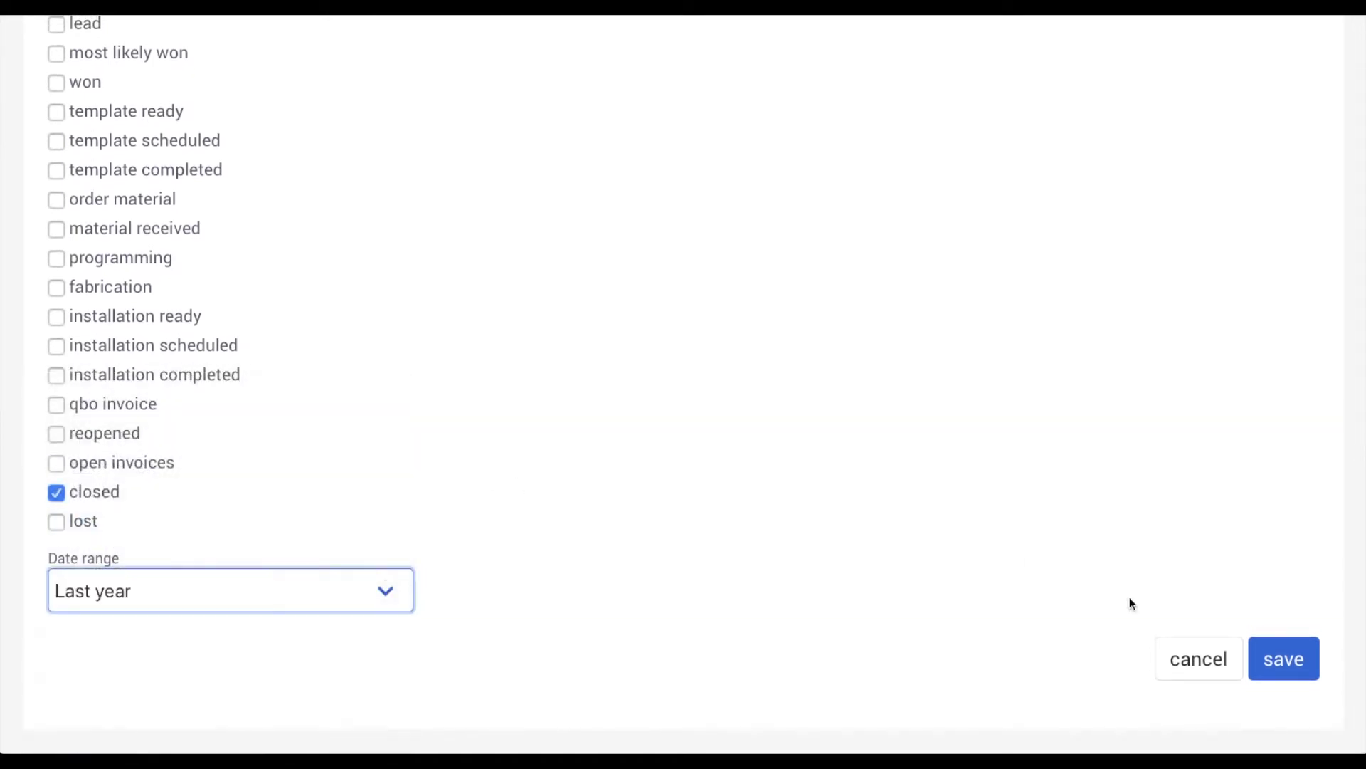
left_click(1269, 647)
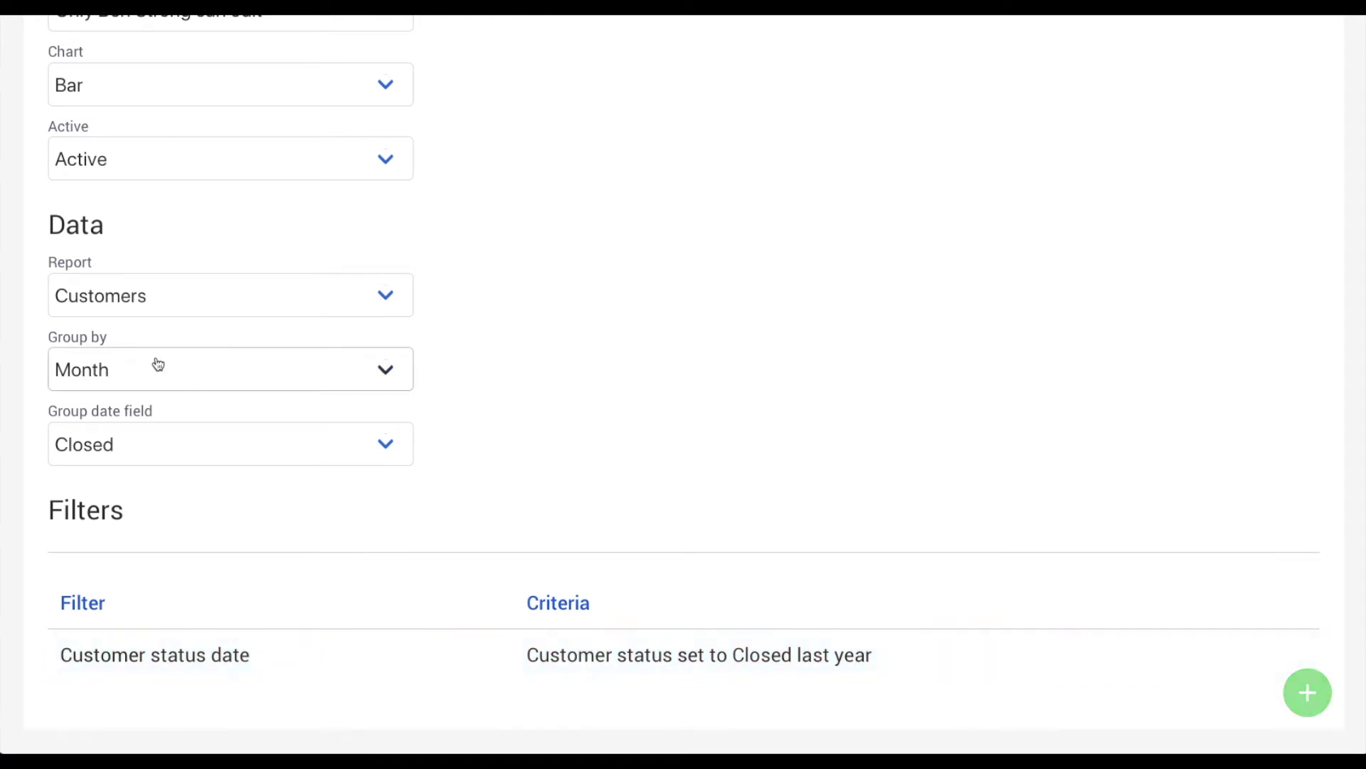
Preview the customer report and review its bar chart and the customer counts per month
scroll(159, 389, "up", 8)
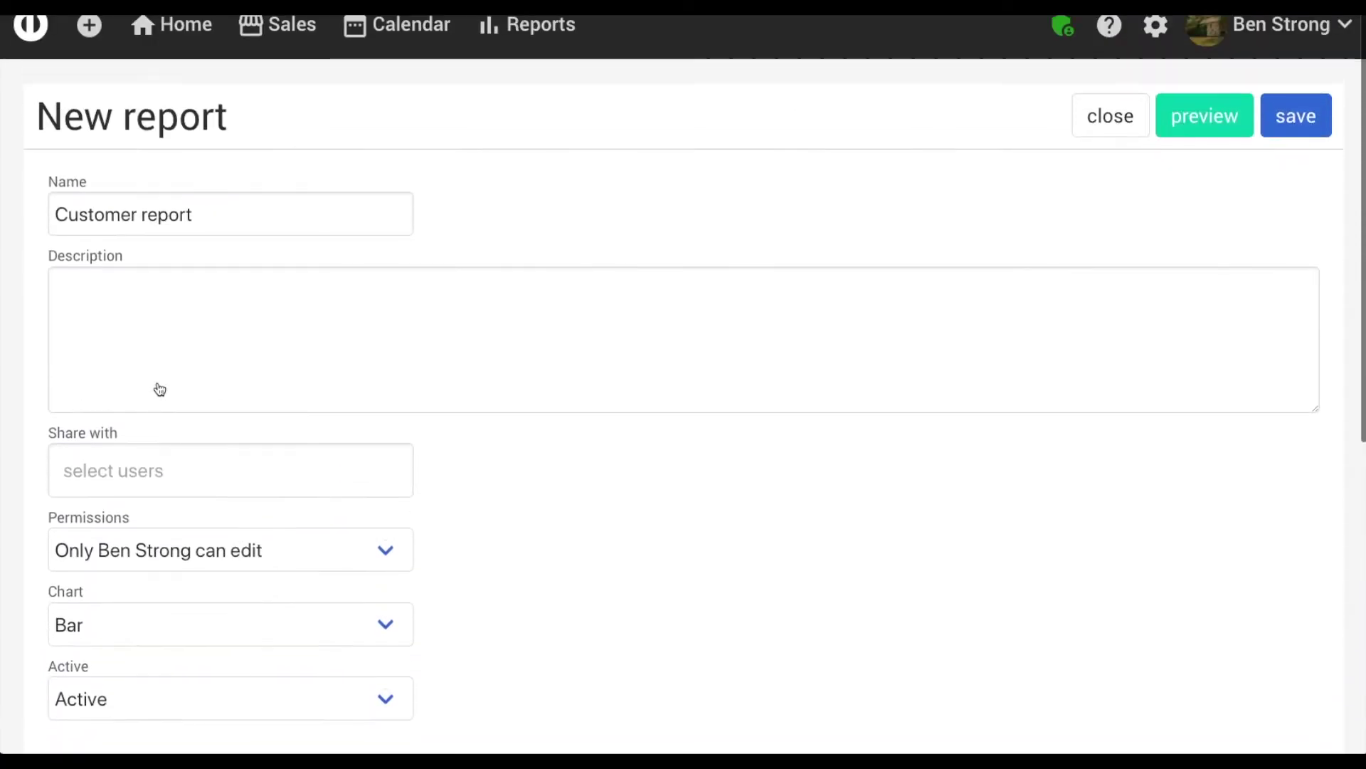
left_click(1219, 140)
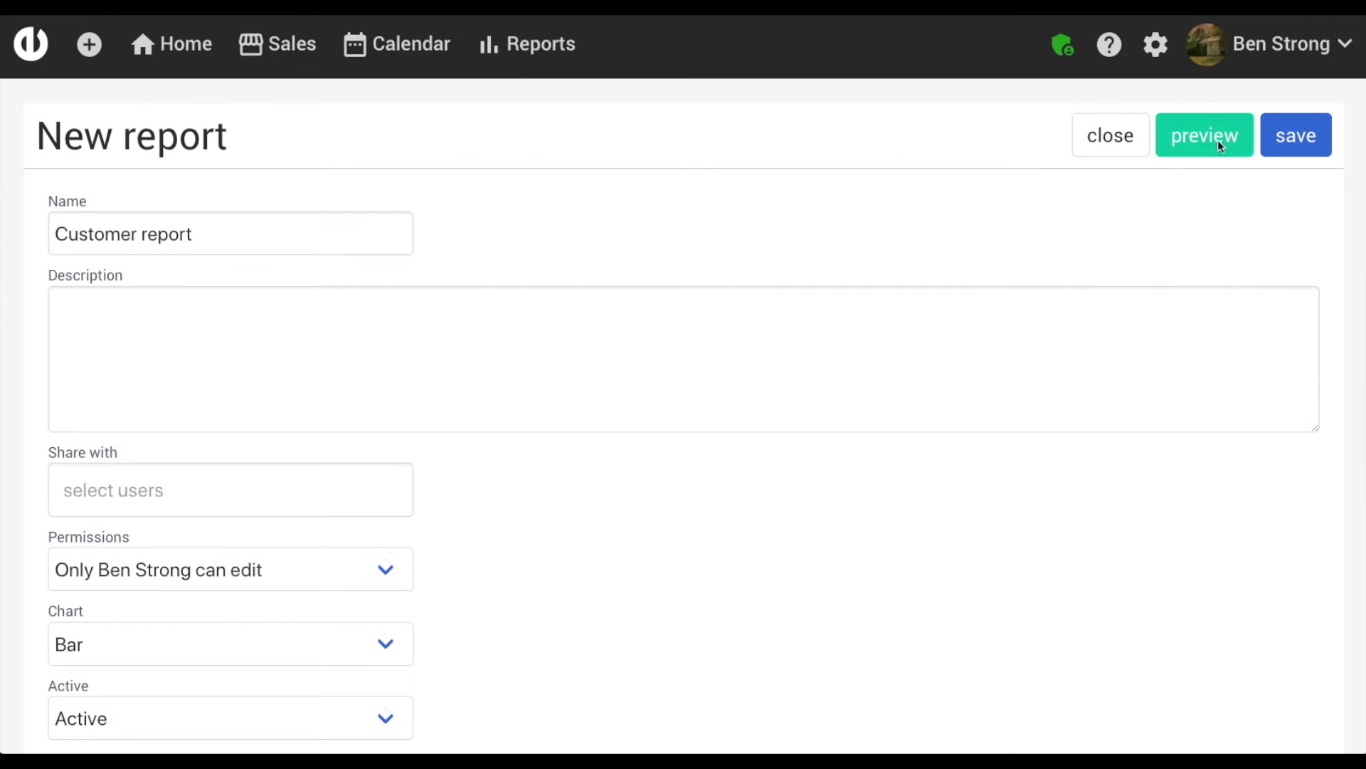
scroll(1219, 139, "down", 3)
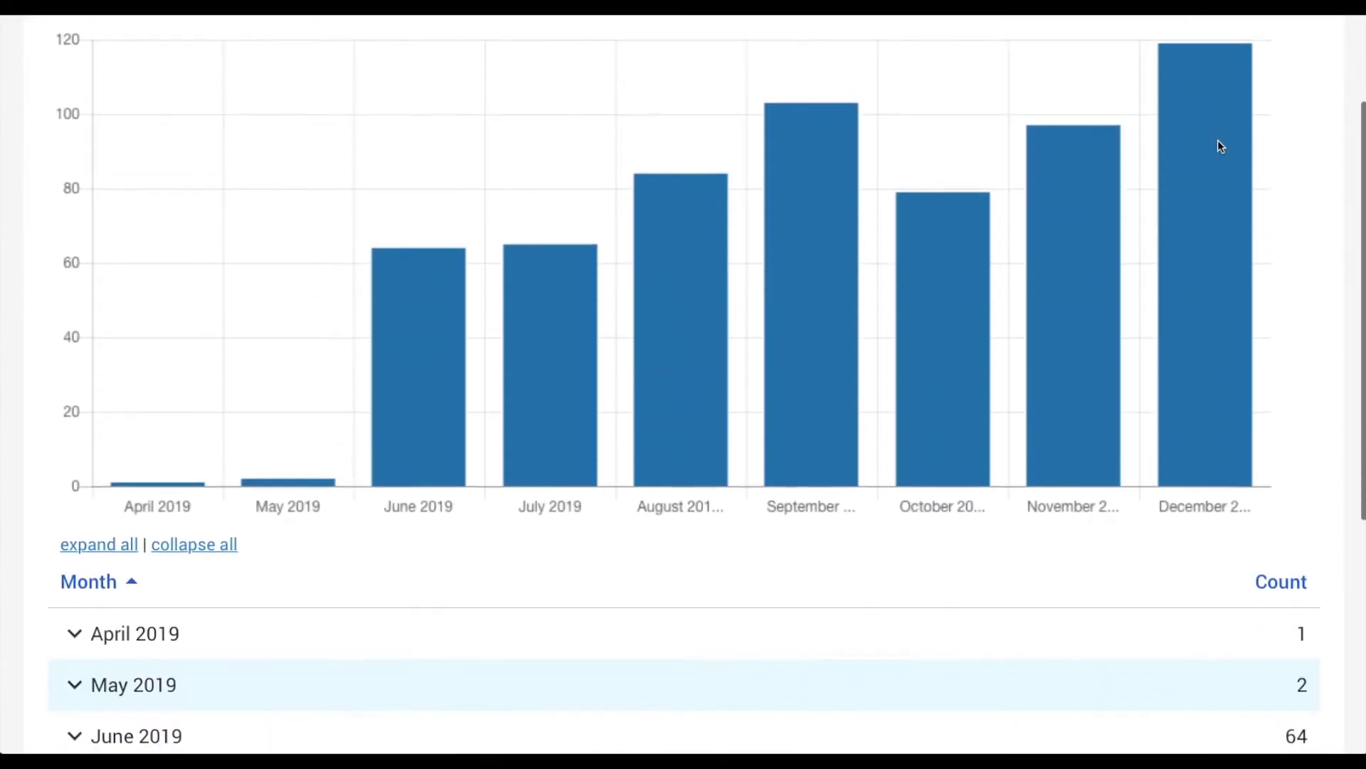
scroll(1219, 140, "down", 3)
scroll(1218, 146, "up", 3)
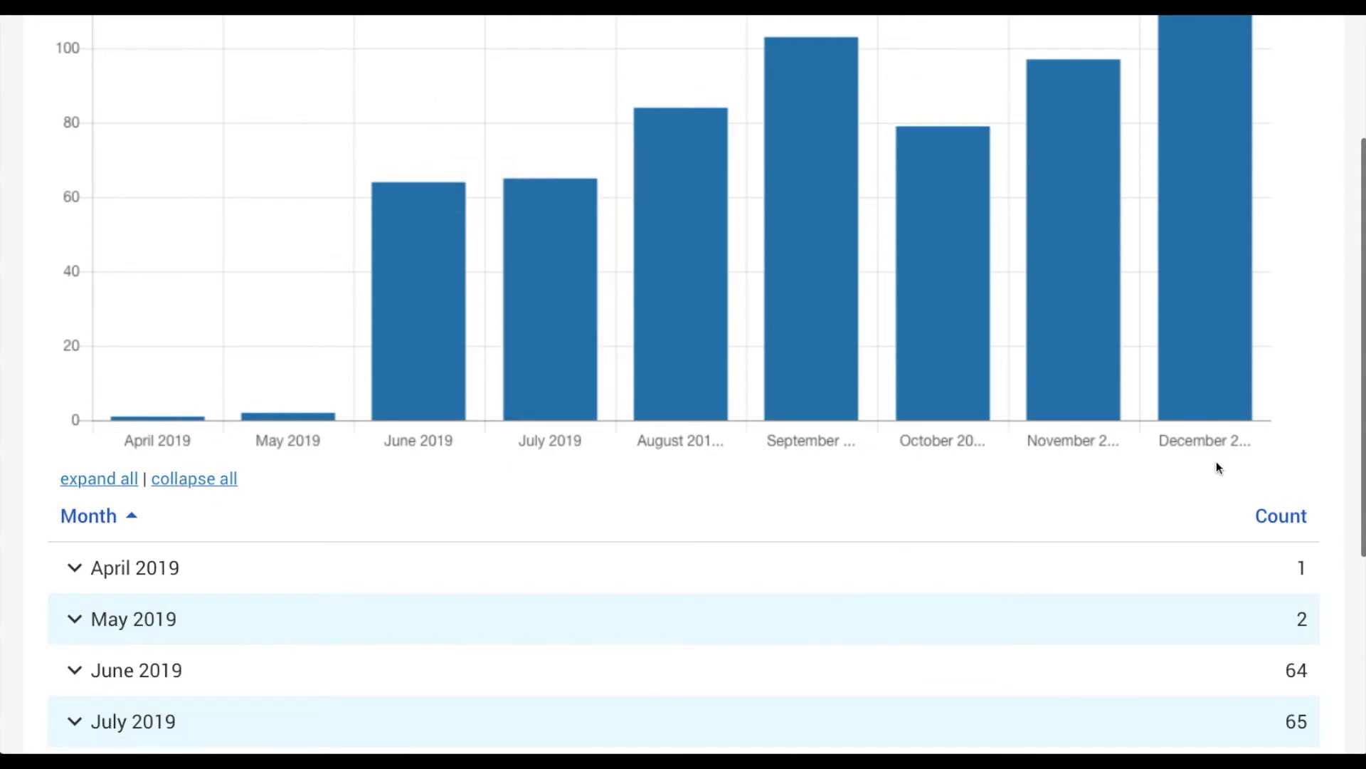
scroll(1217, 467, "down", 4)
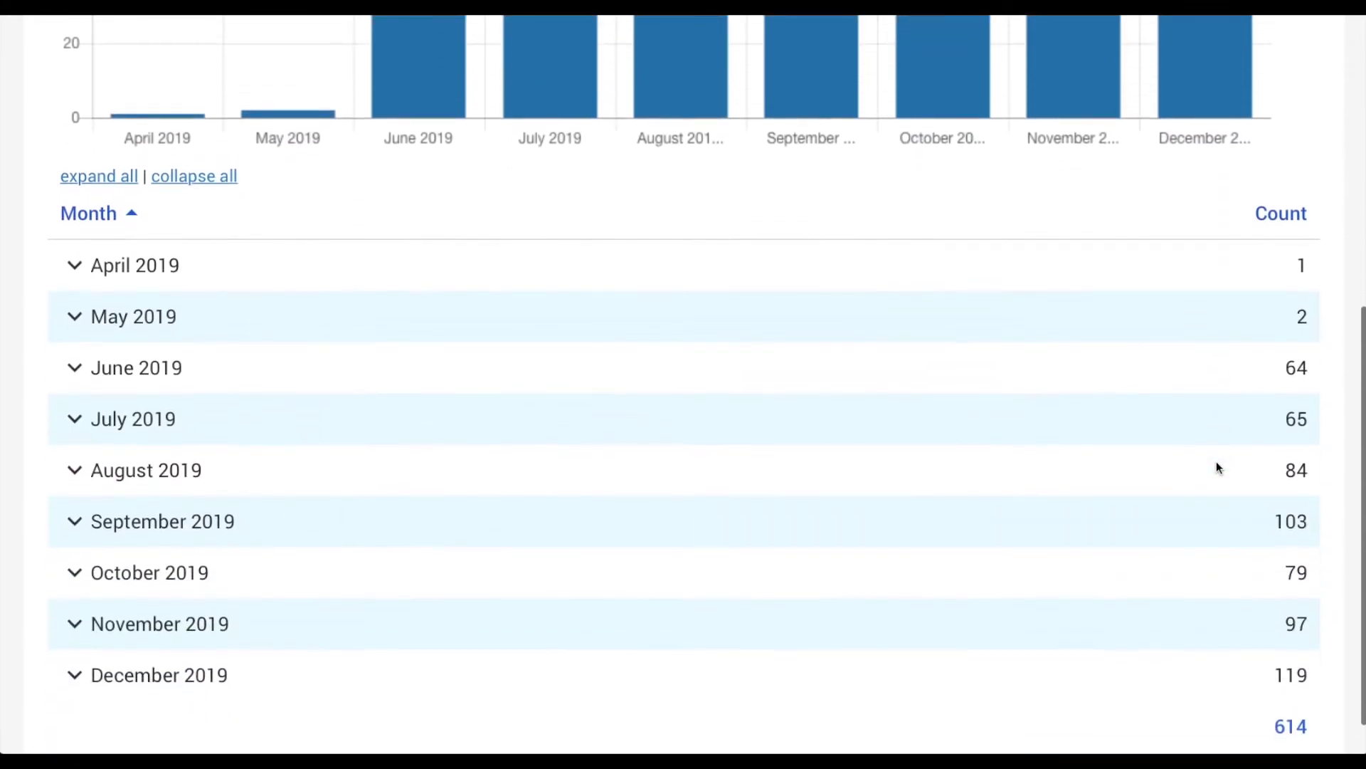
scroll(1217, 467, "down", 1)
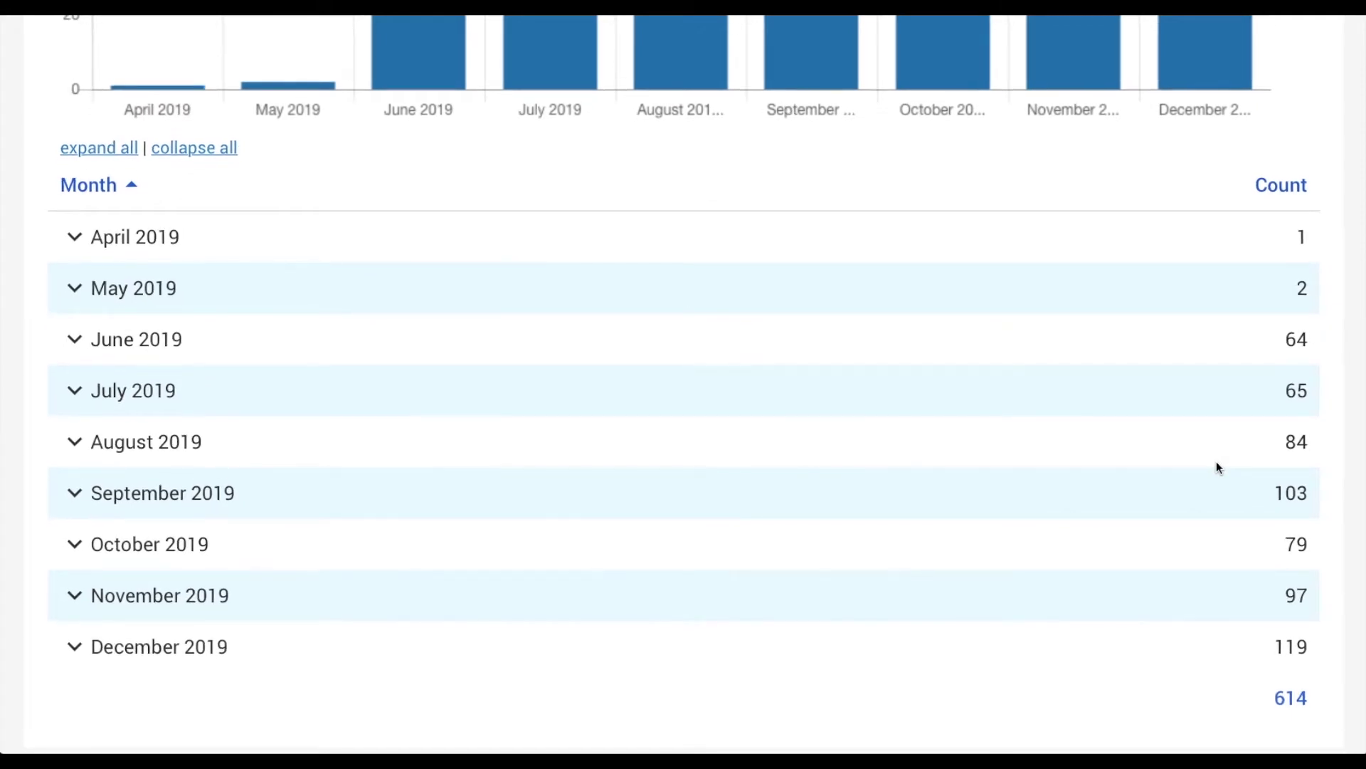
Expand June 2019 to inspect its individual customers, then collapse it and close the preview
left_click(75, 348)
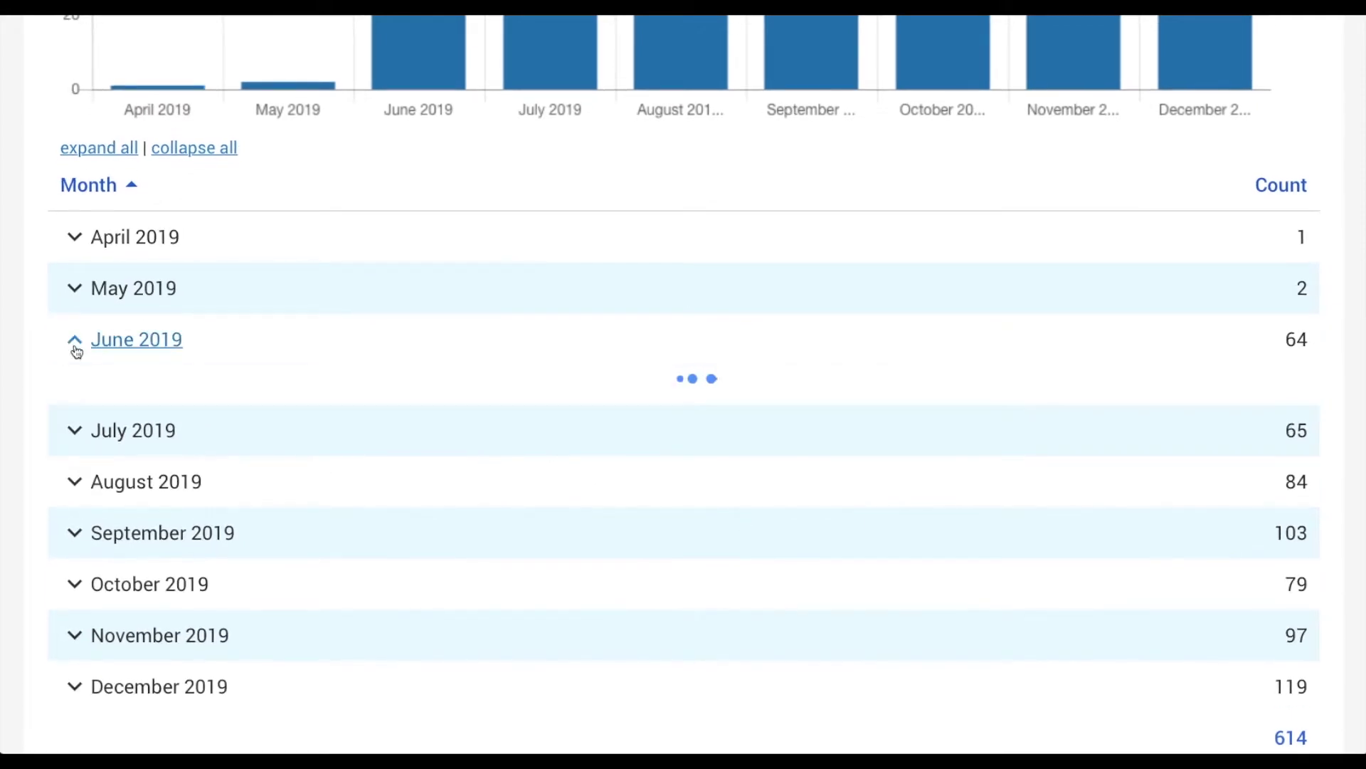
scroll(76, 352, "down", 3)
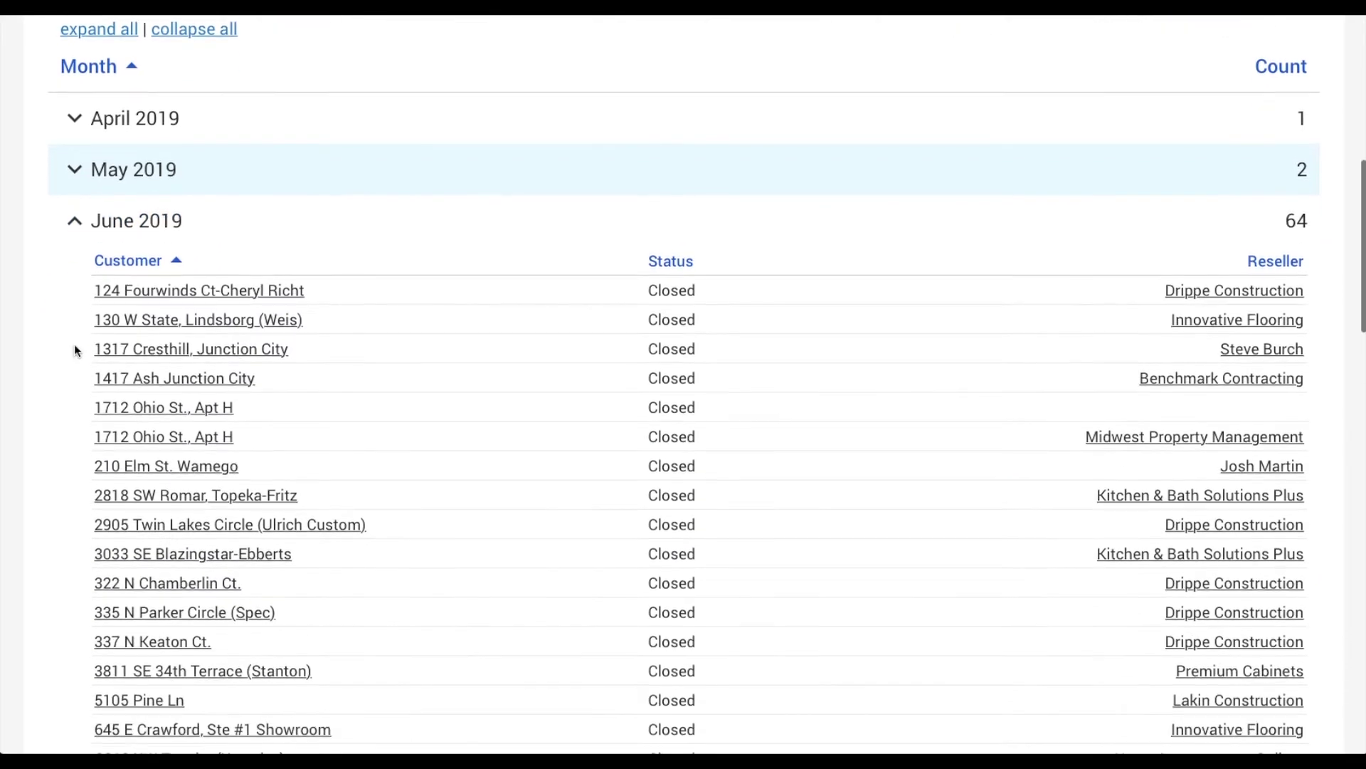
scroll(1043, 253, "up", 1)
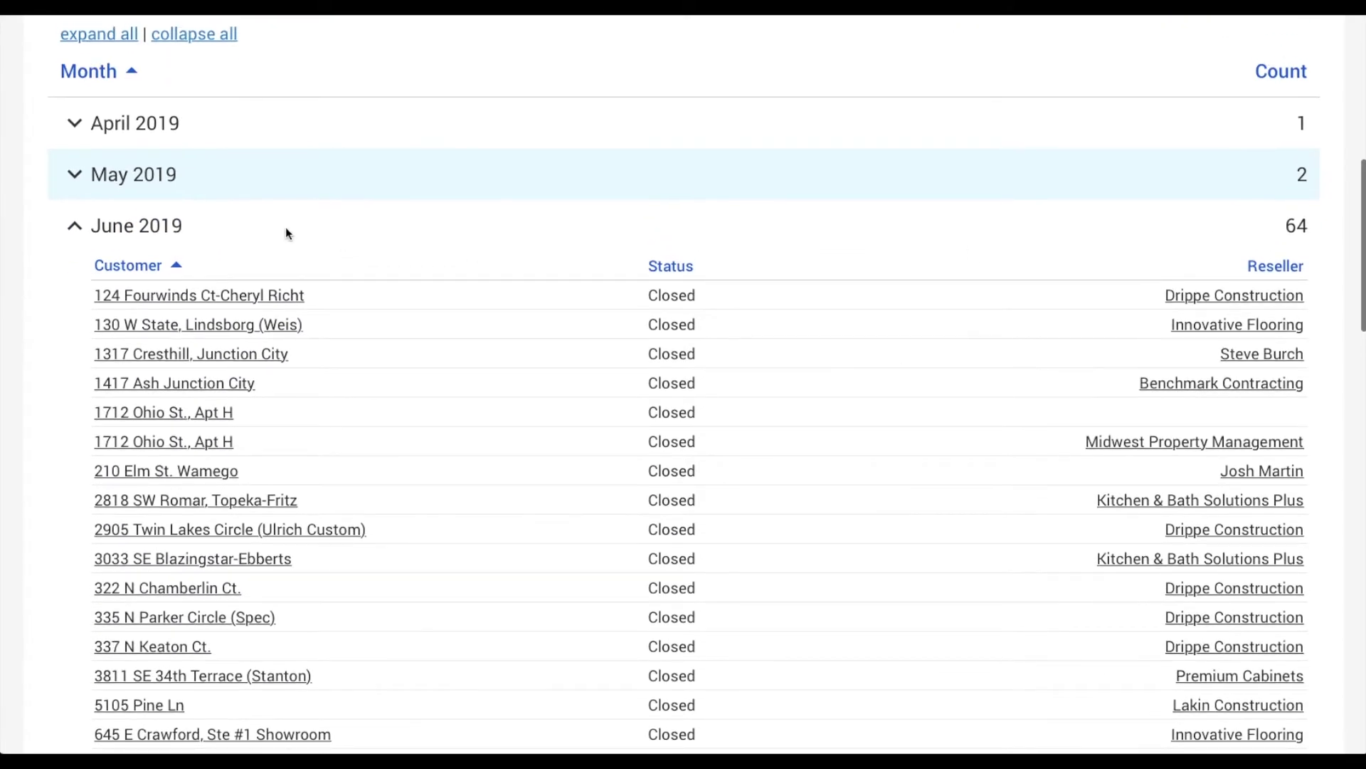
left_click(75, 231)
scroll(348, 360, "up", 8)
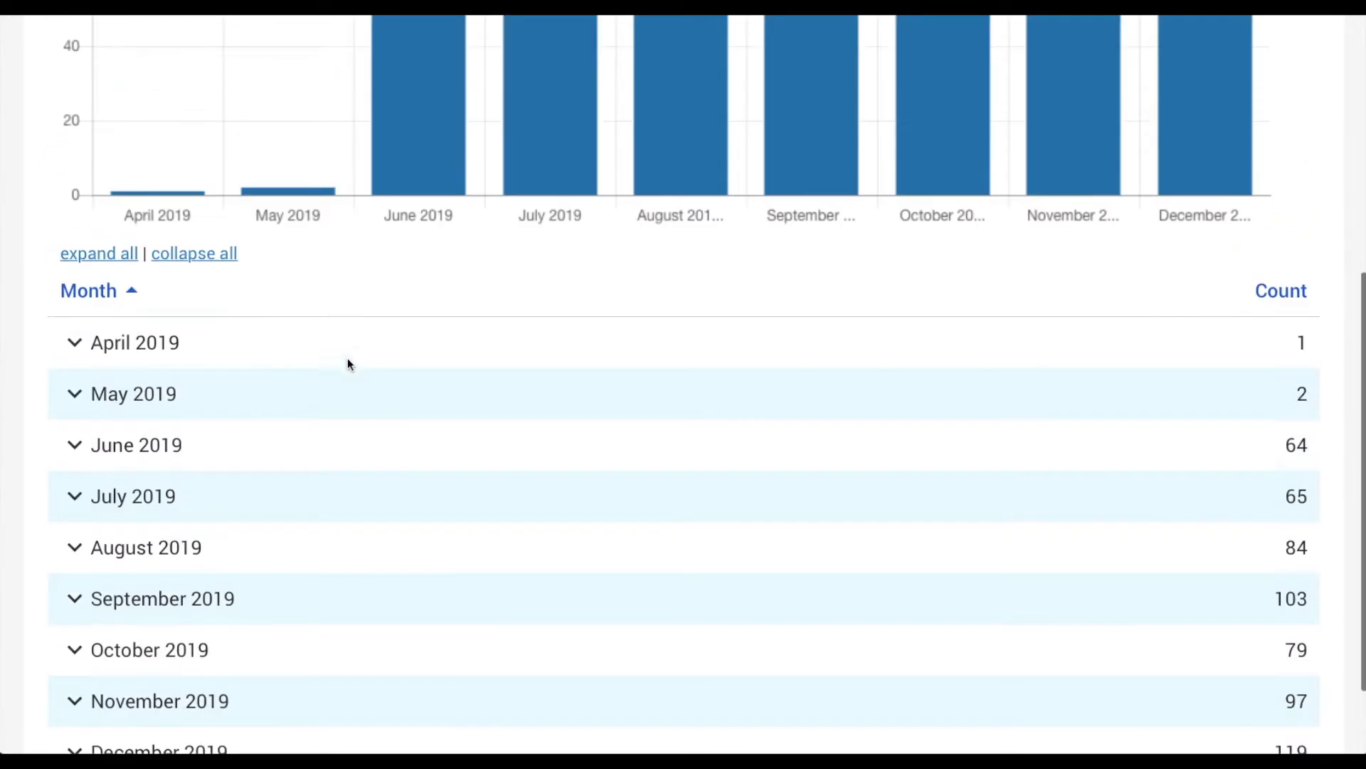
left_click(1307, 148)
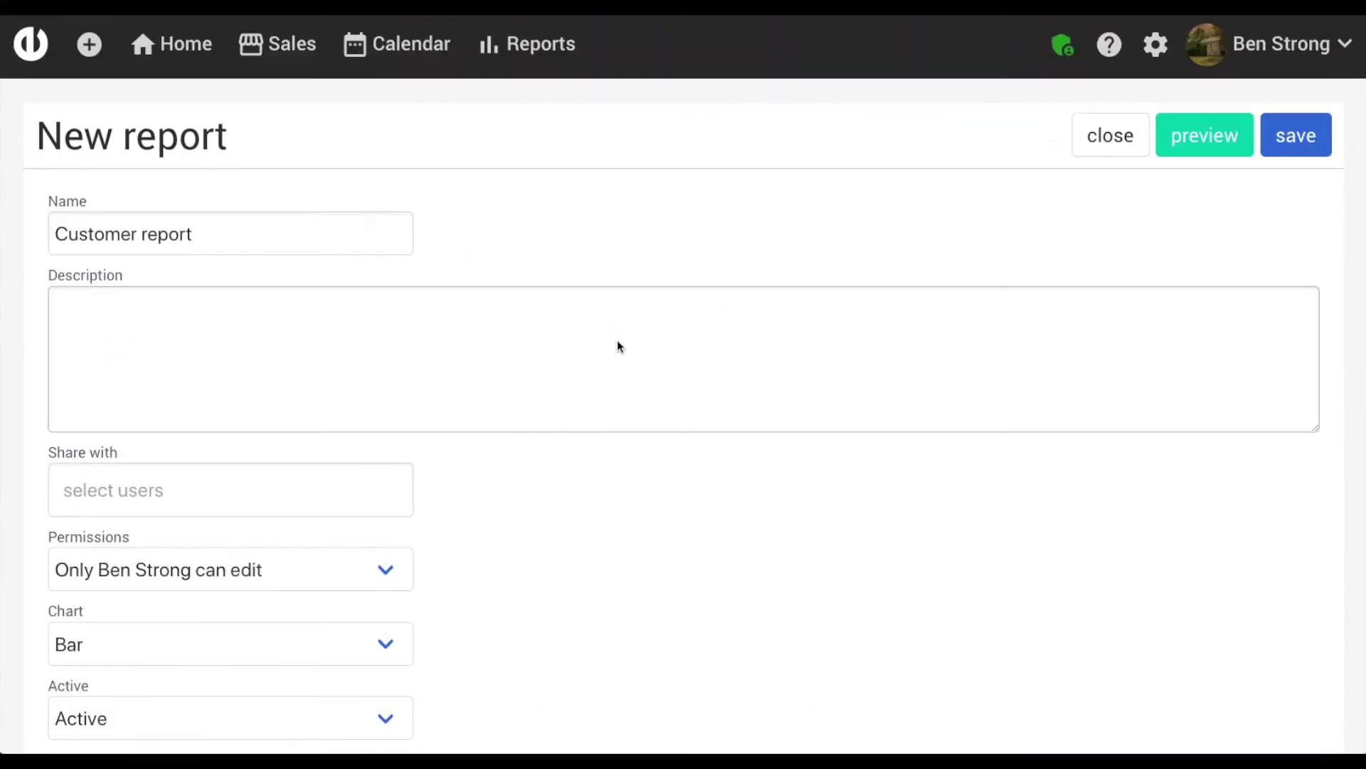
Change the report's grouping to Reseller
scroll(617, 347, "down", 7)
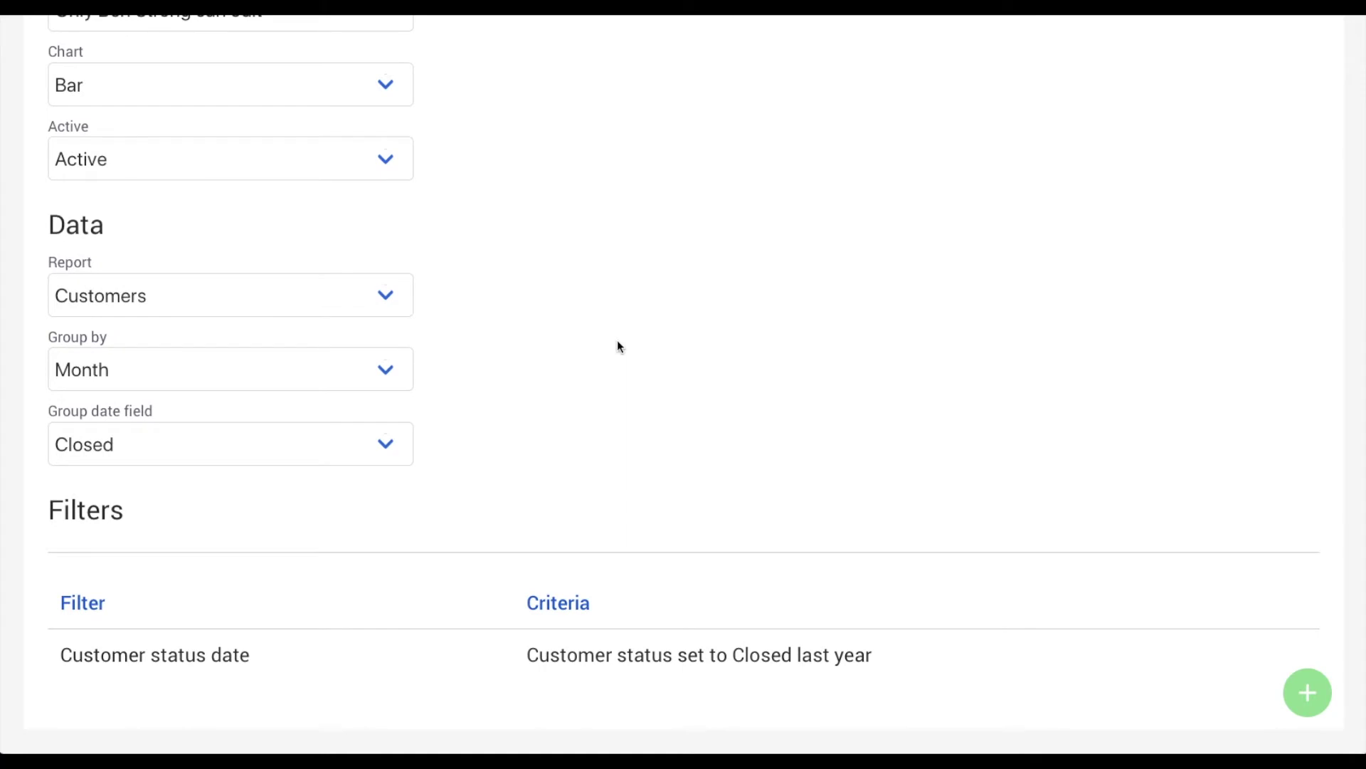
left_click(323, 371)
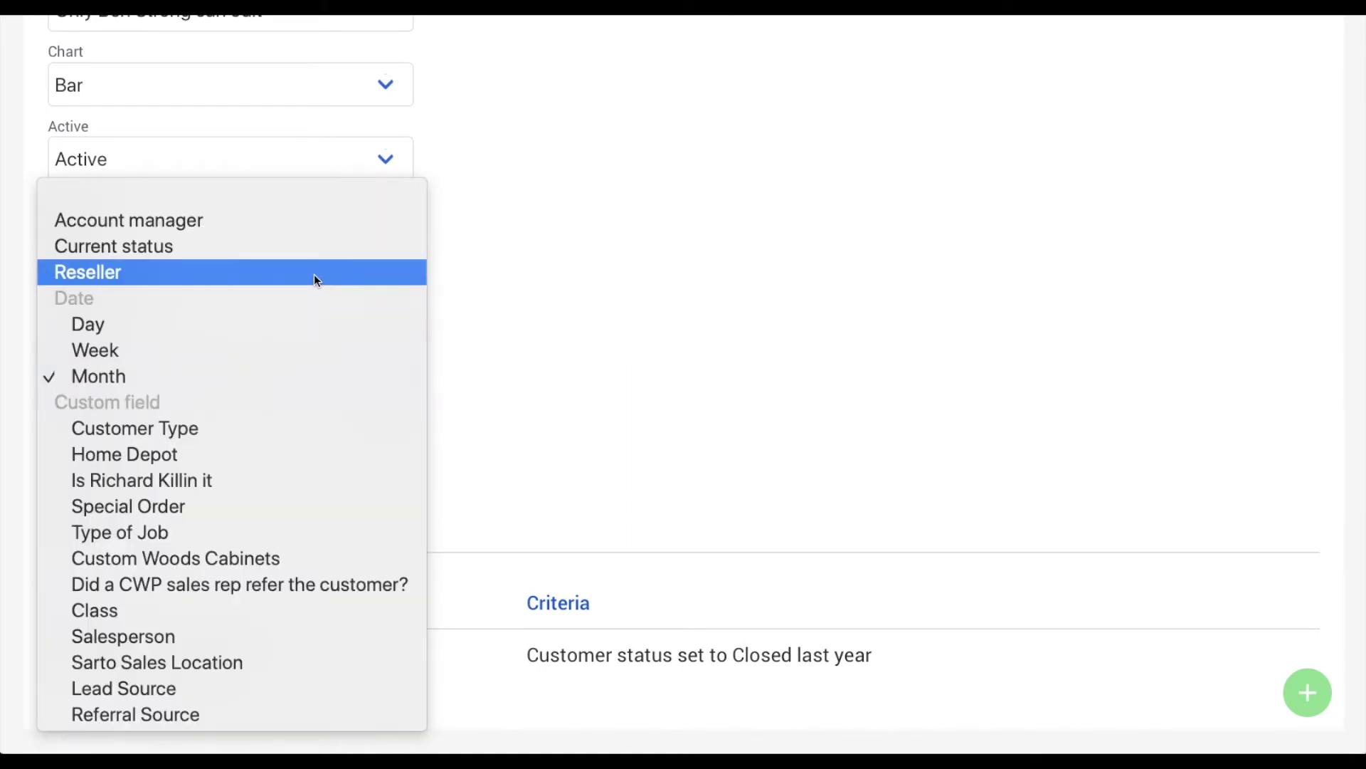
left_click(314, 275)
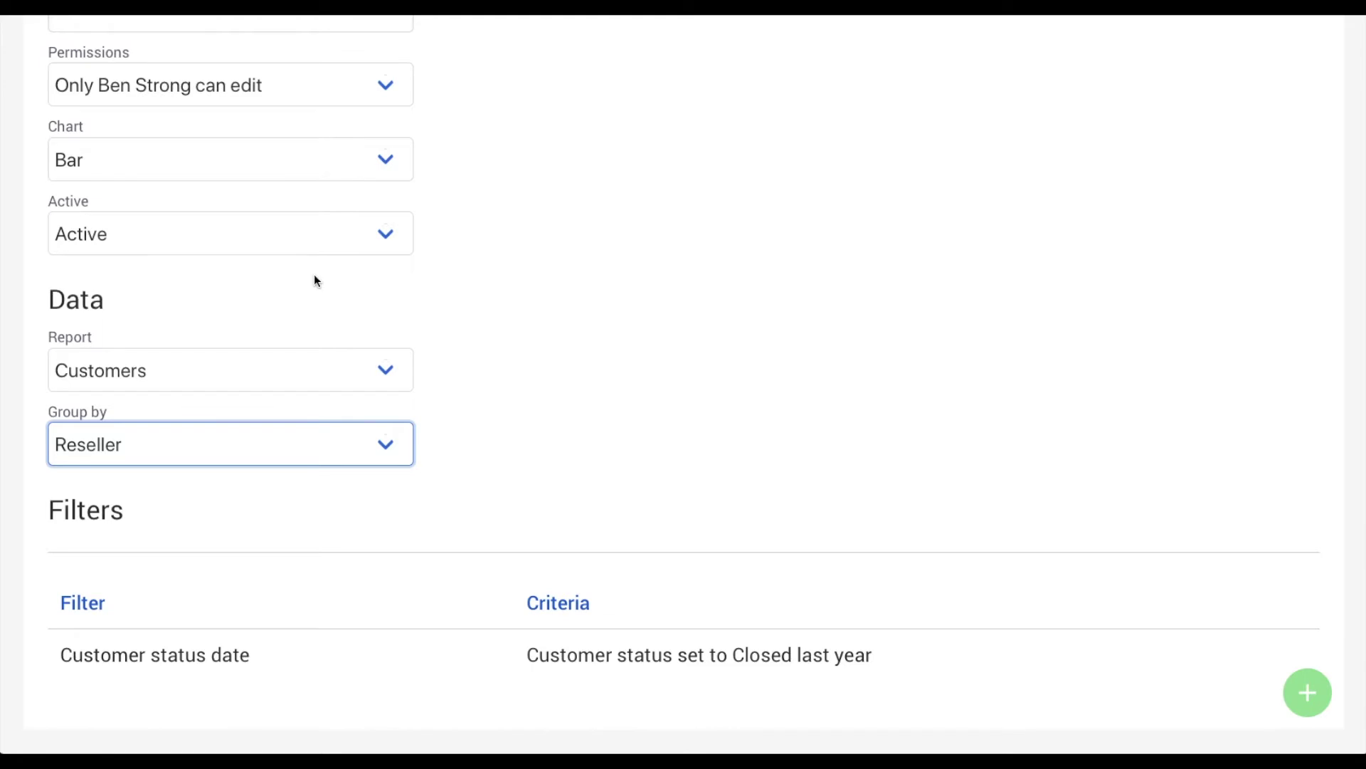
Preview the report grouped by reseller and examine its chart and the full list of reseller counts
scroll(314, 280, "up", 7)
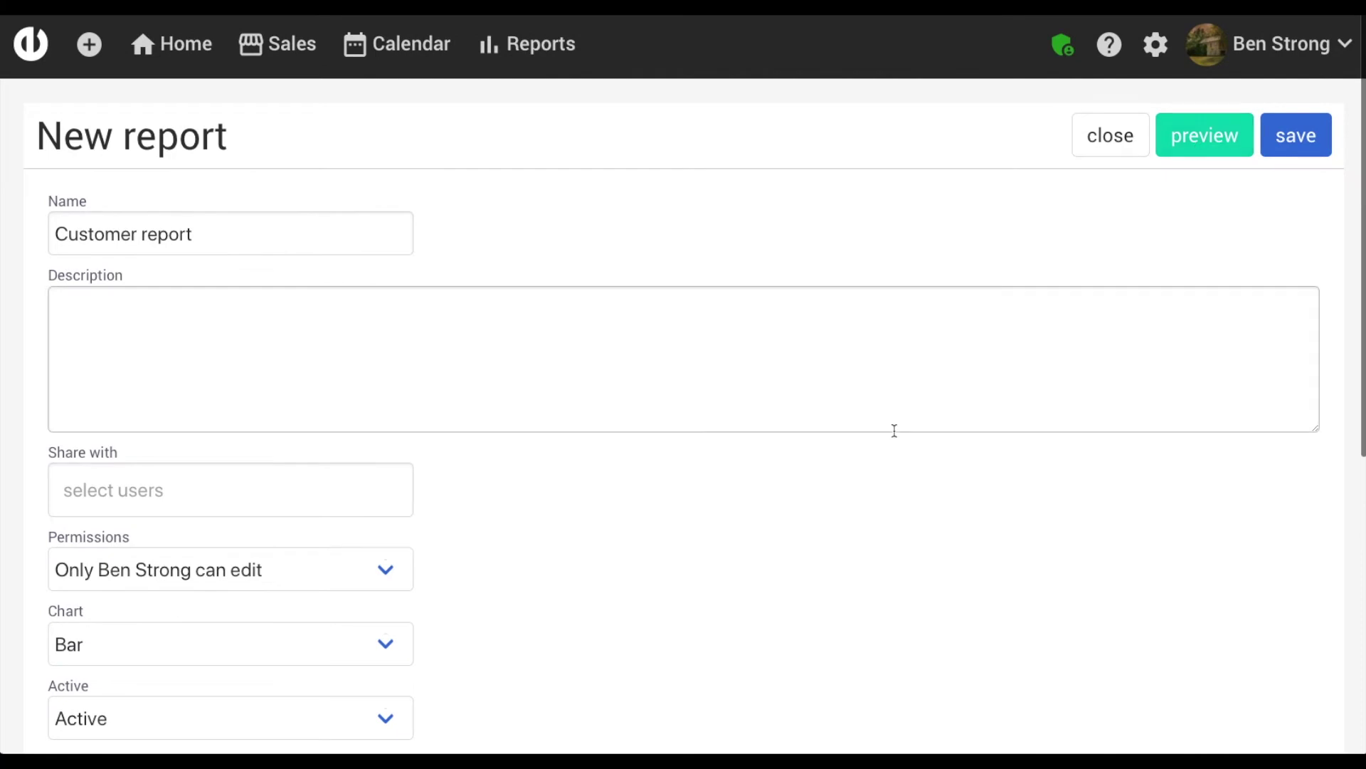
scroll(958, 357, "down", 5)
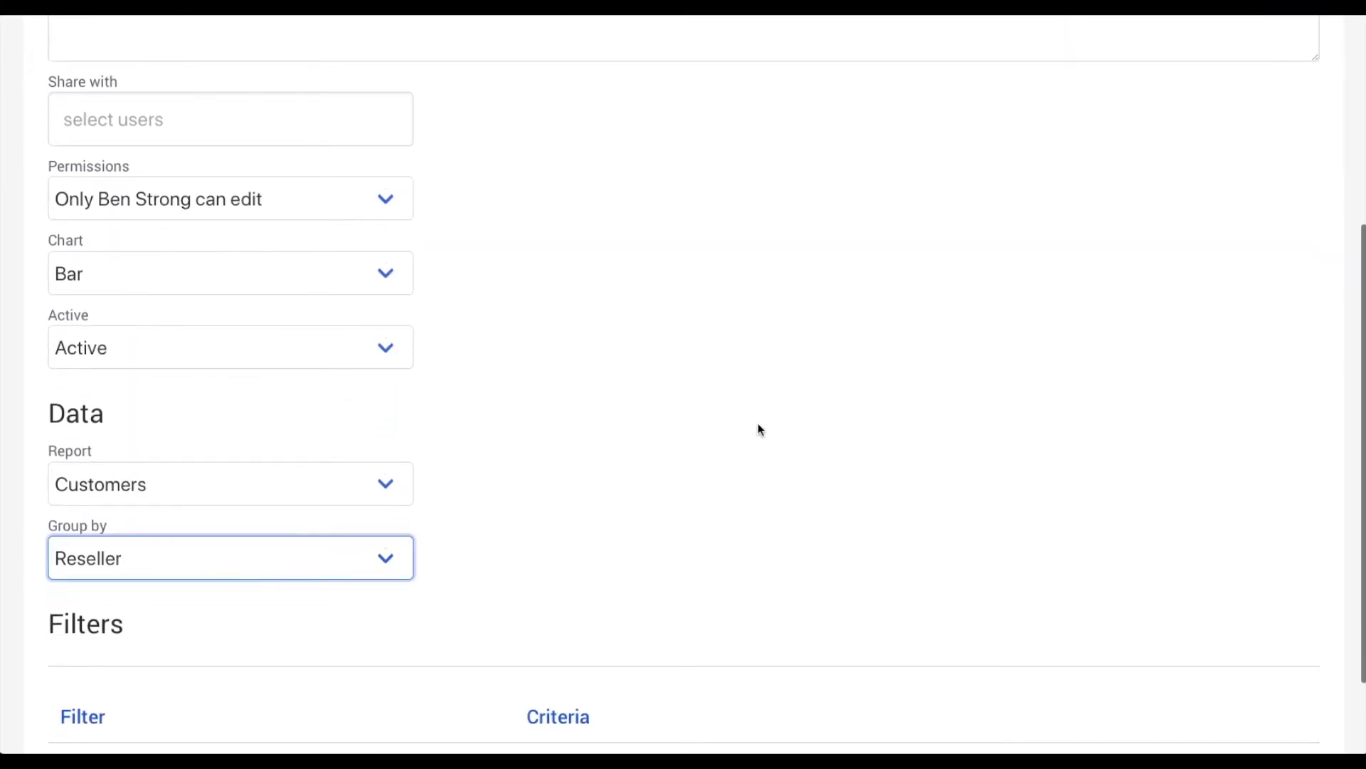
scroll(758, 423, "up", 5)
left_click(1235, 146)
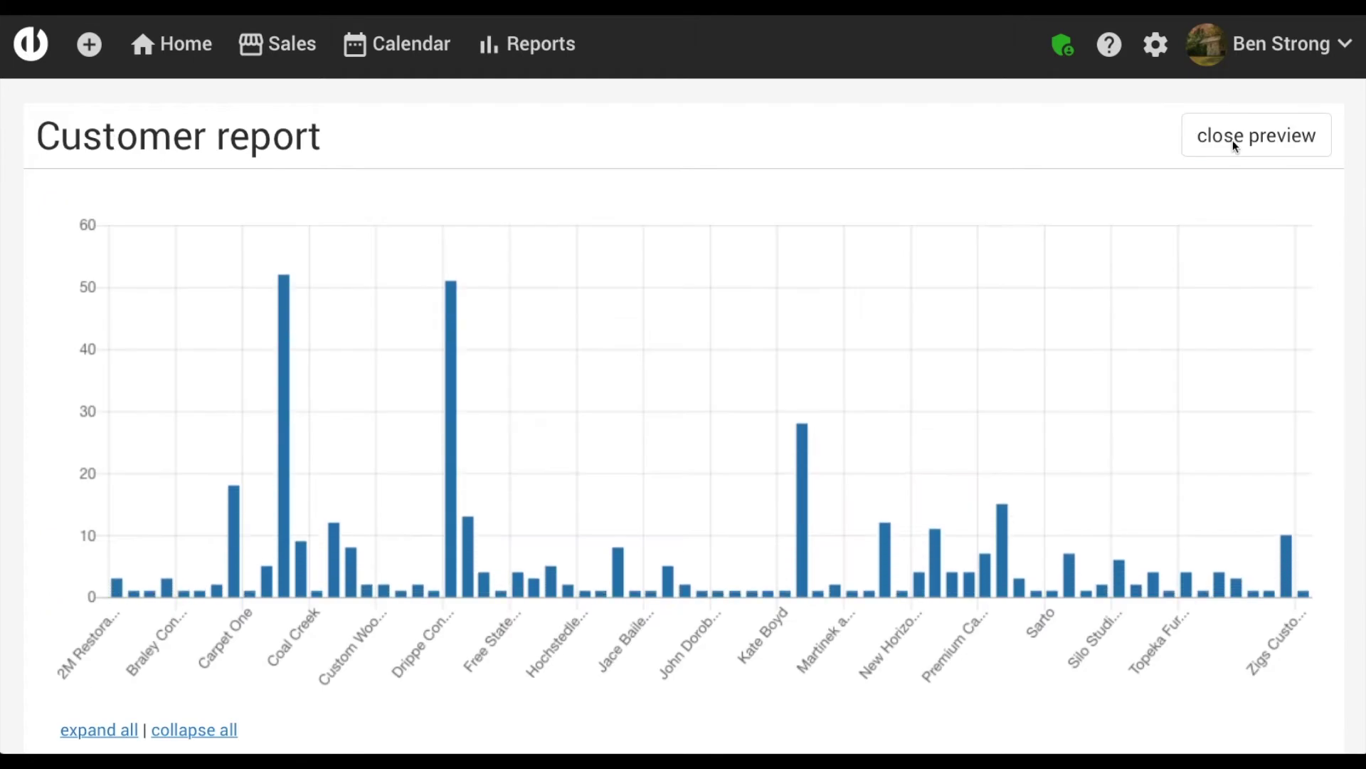
scroll(1005, 308, "down", 3)
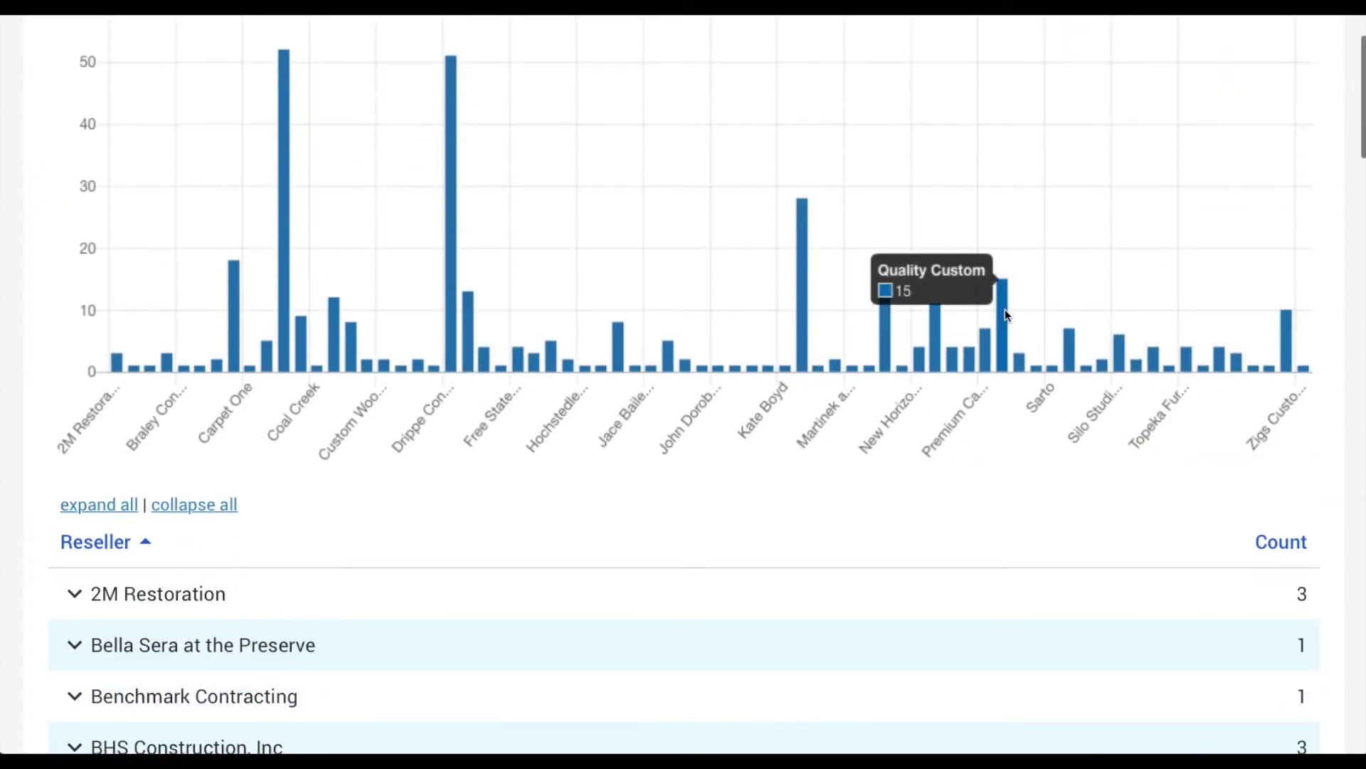
scroll(447, 431, "down", 3)
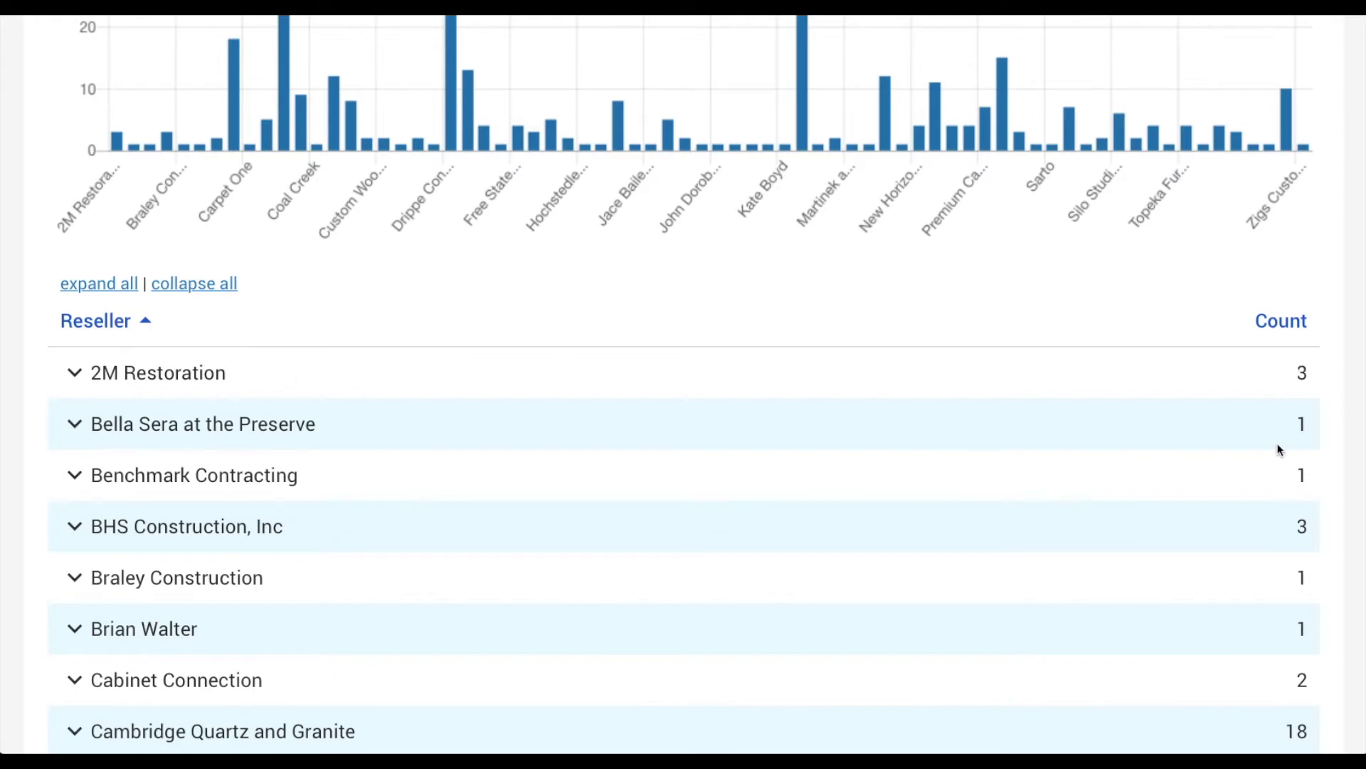
scroll(1279, 450, "down", 4)
scroll(1279, 449, "down", 10)
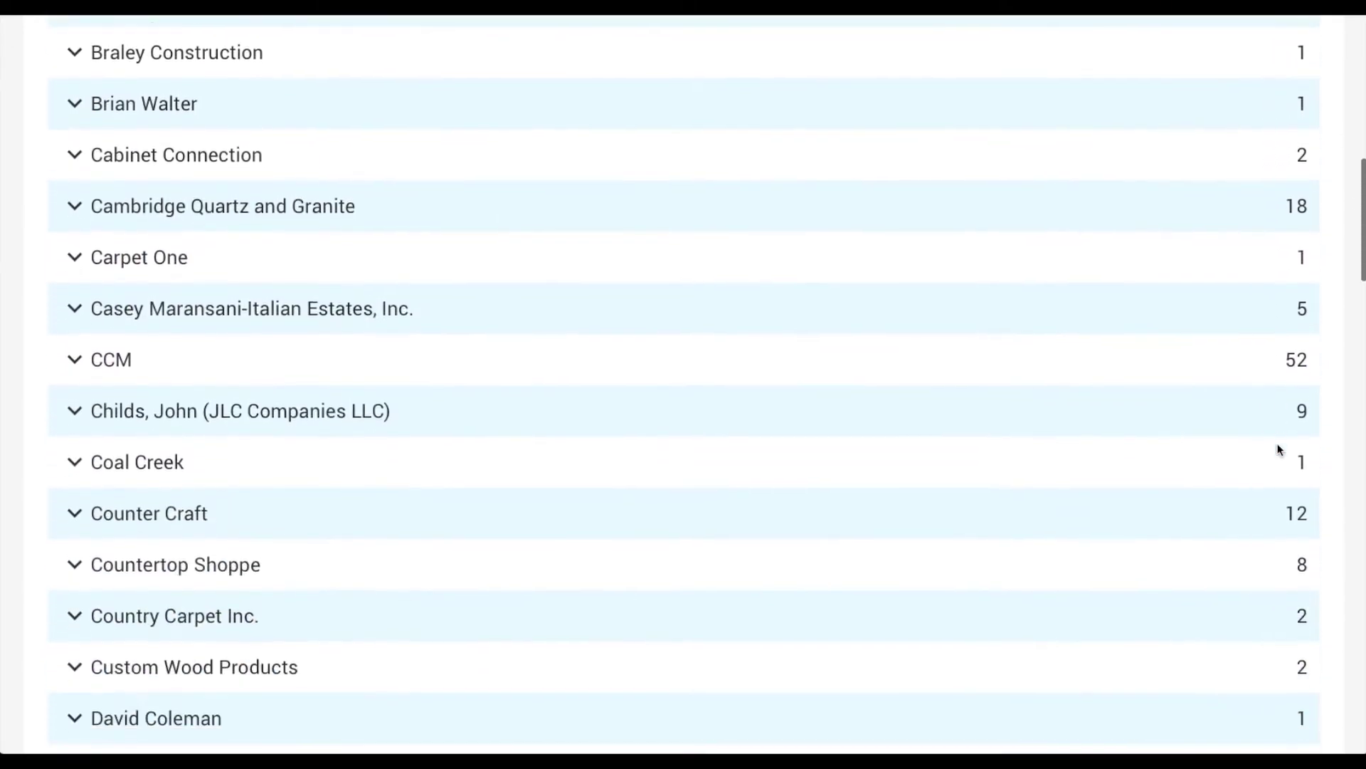
scroll(1279, 450, "down", 20)
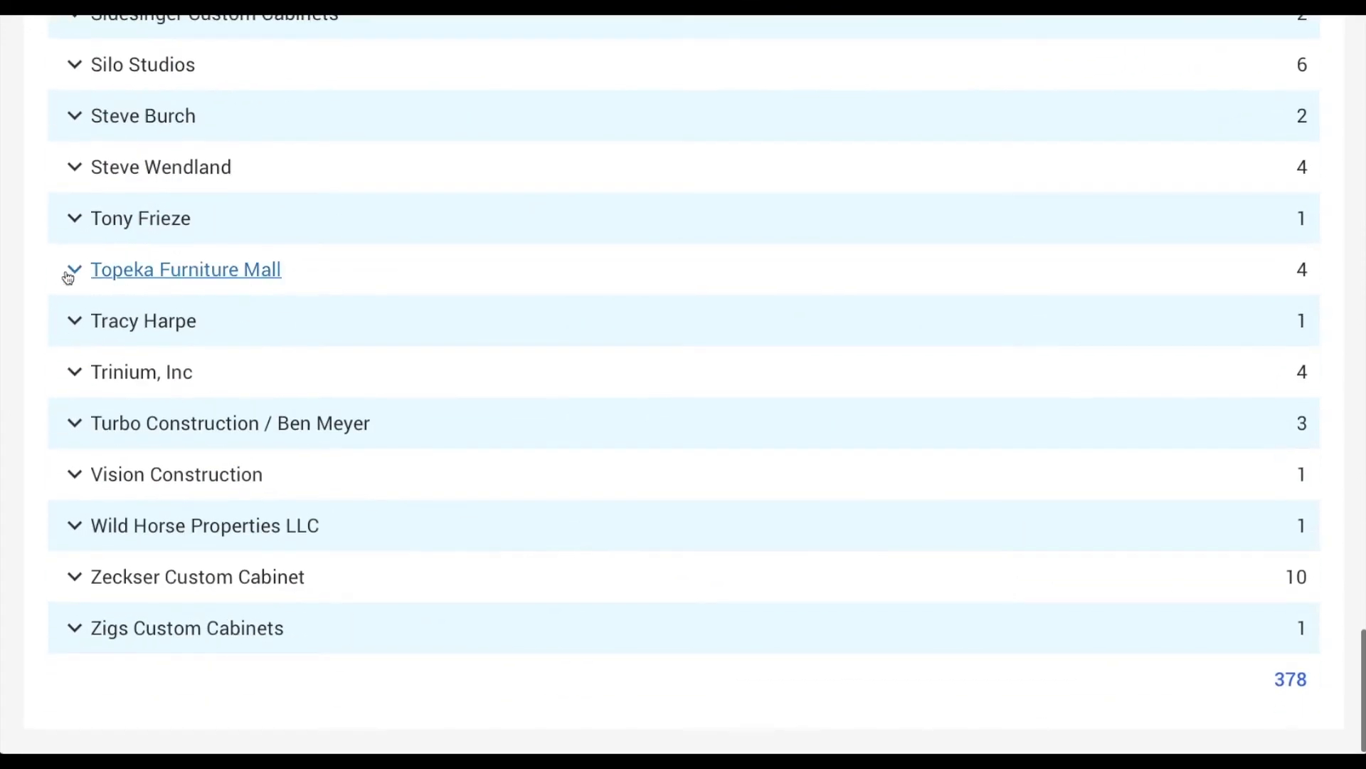
Expand Topeka Furniture Mall and the reseller directly below it to inspect their customers, then close the preview
left_click(73, 324)
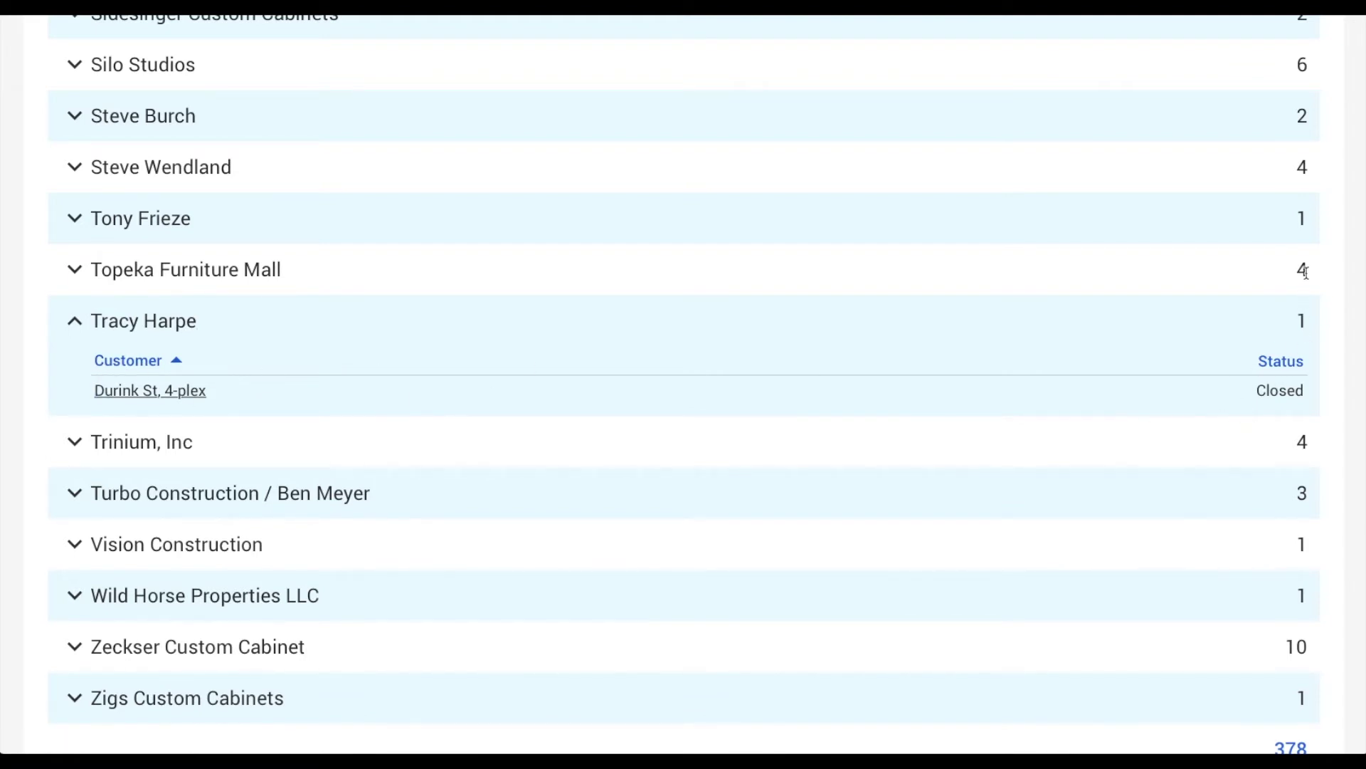
left_click(73, 268)
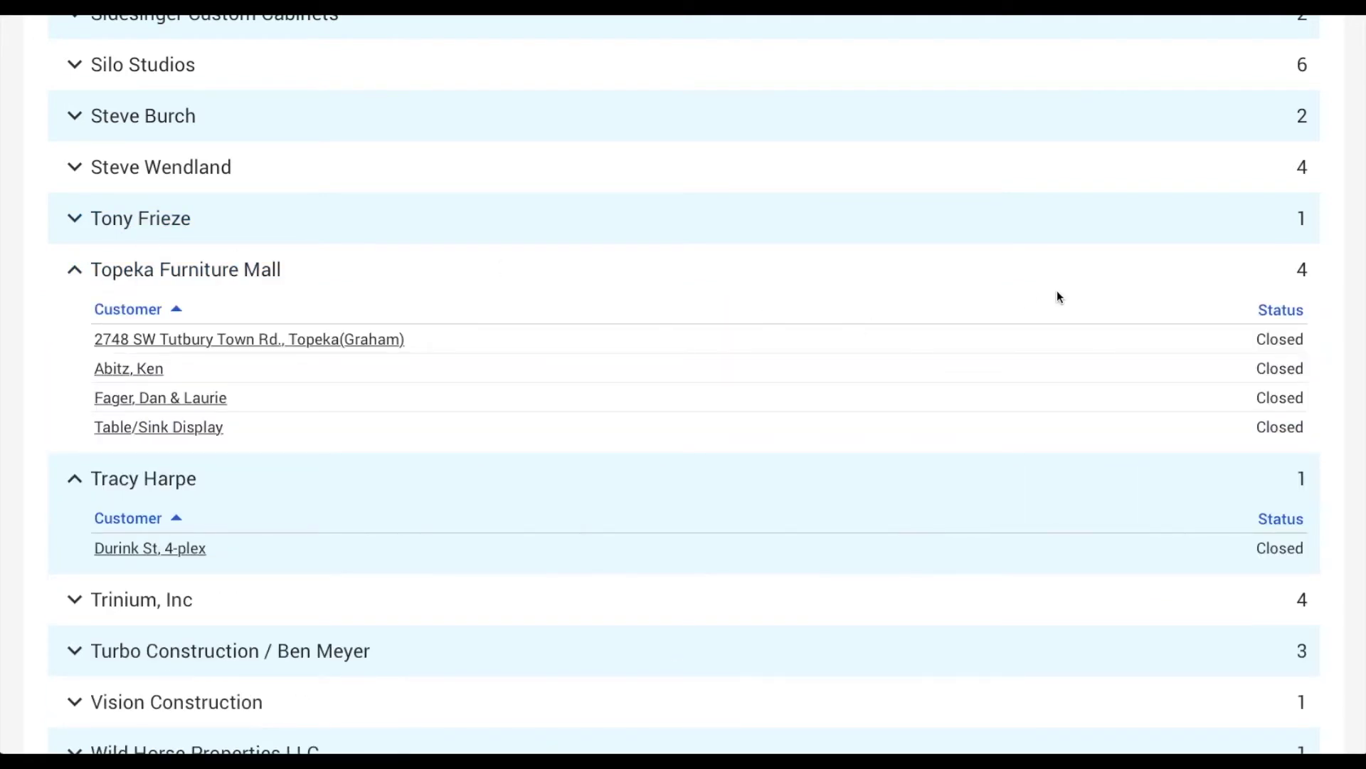
scroll(1057, 291, "up", 20)
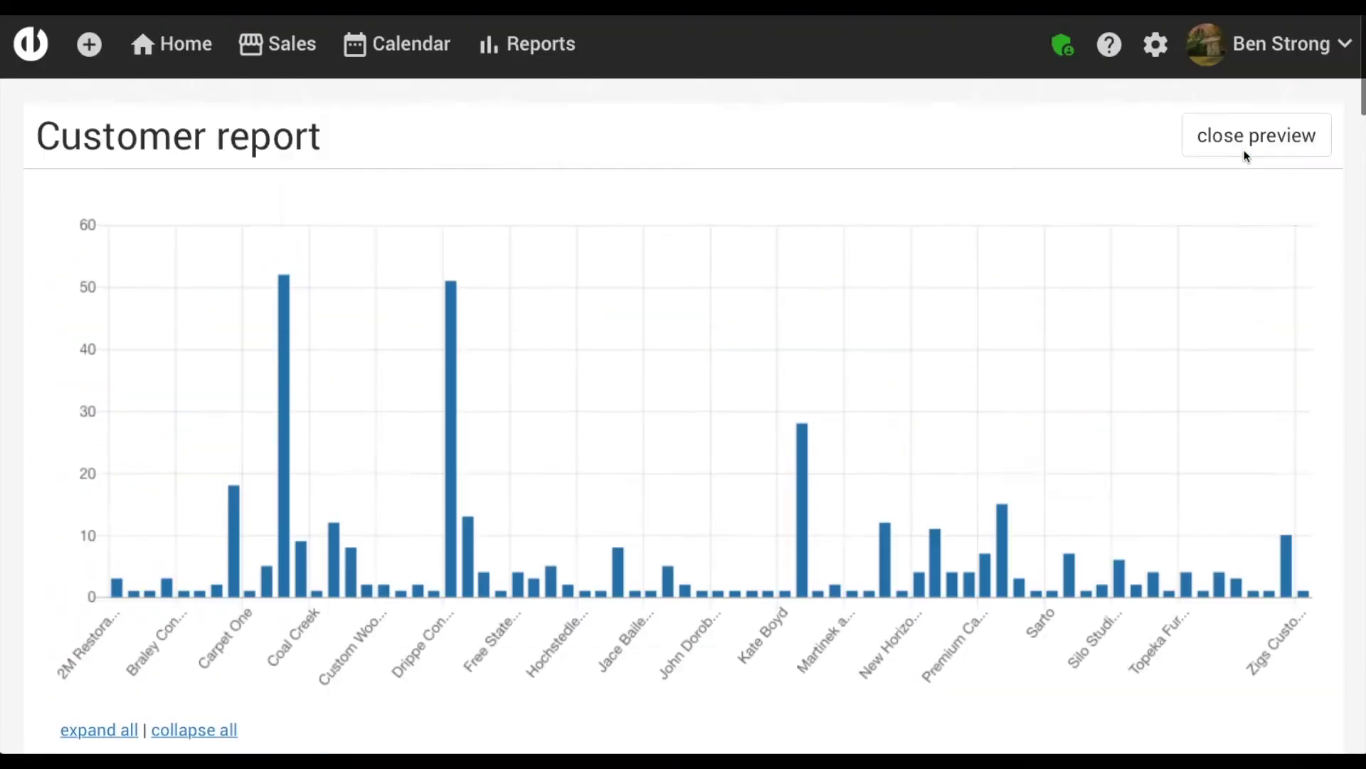
left_click(1270, 134)
Change the report's grouping to Account manager
scroll(743, 354, "down", 7)
left_click(386, 437)
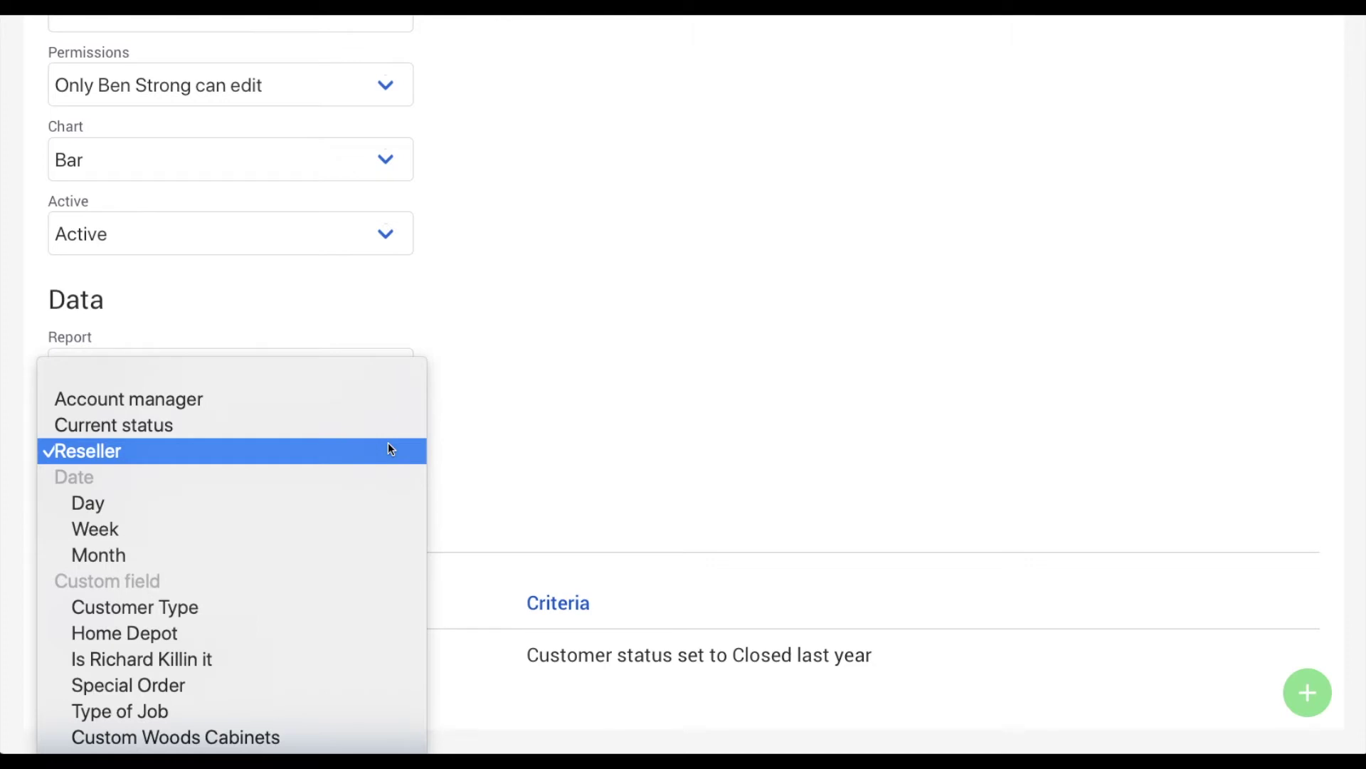
left_click(366, 400)
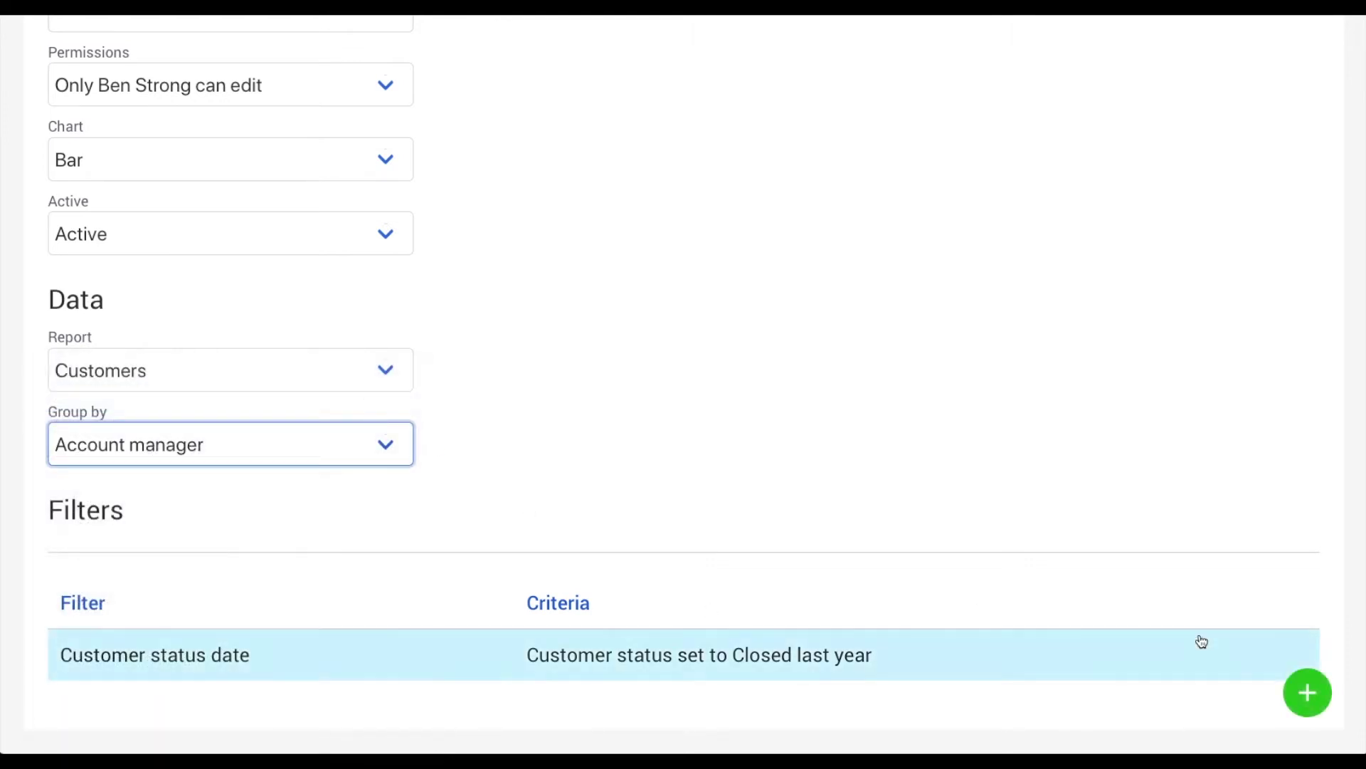
left_click(1304, 692)
scroll(1301, 690, "down", 4)
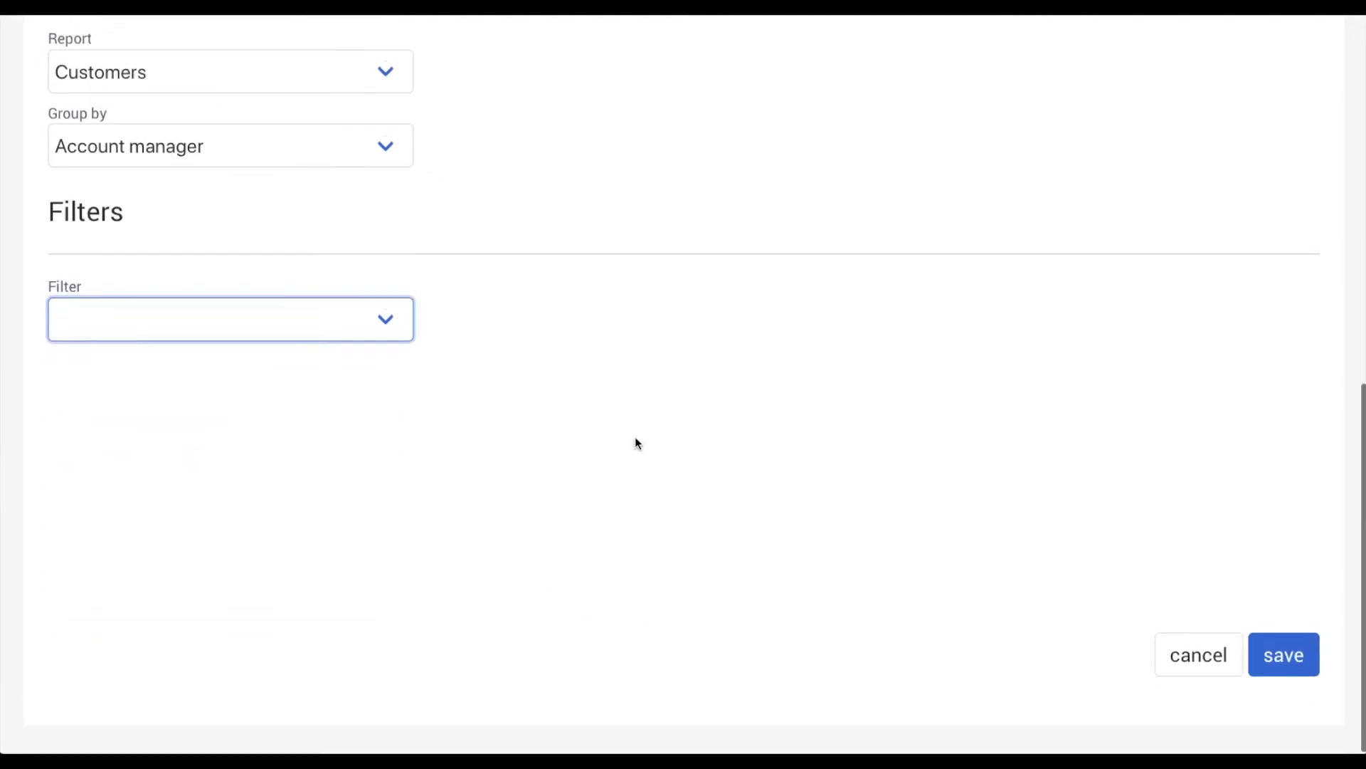
left_click(1204, 674)
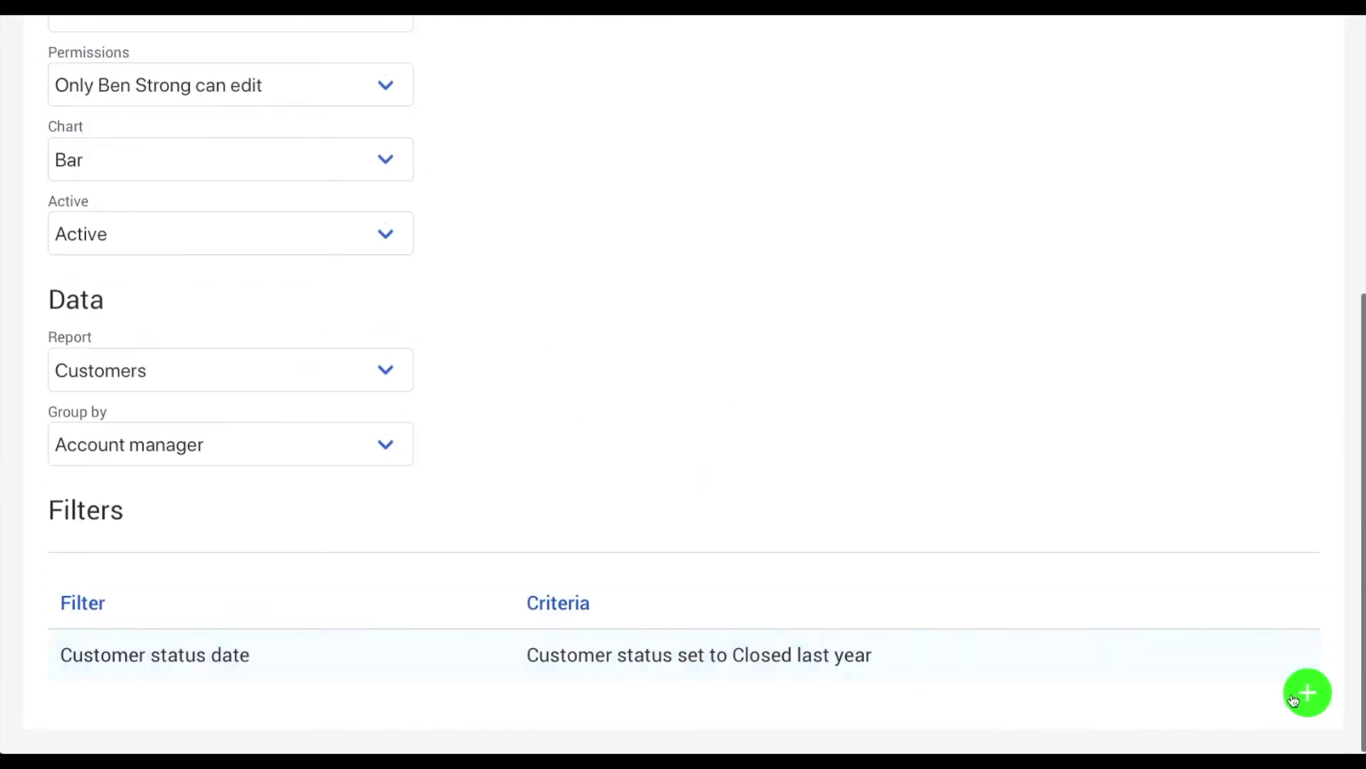
Edit the customer status date filter to use only the won status with the Last month date range, and save it
left_click(783, 656)
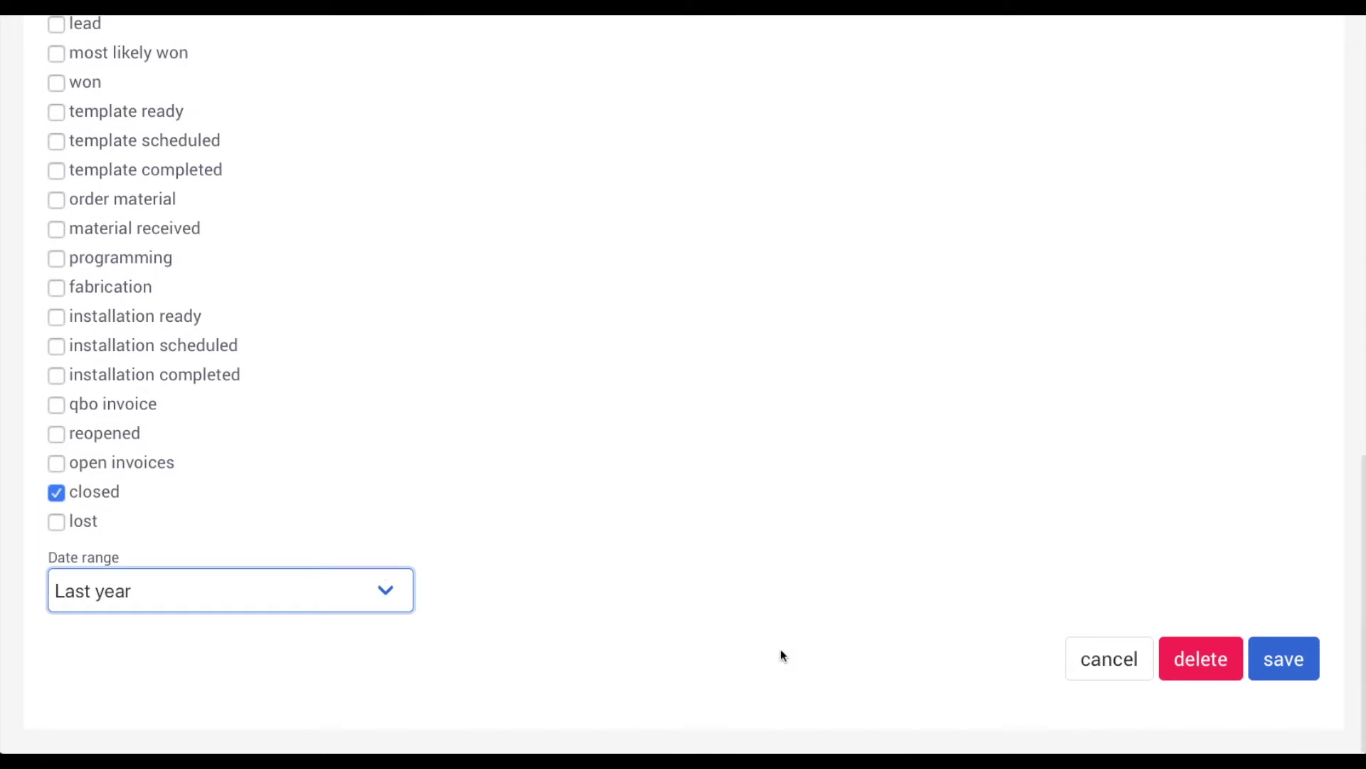
left_click(301, 584)
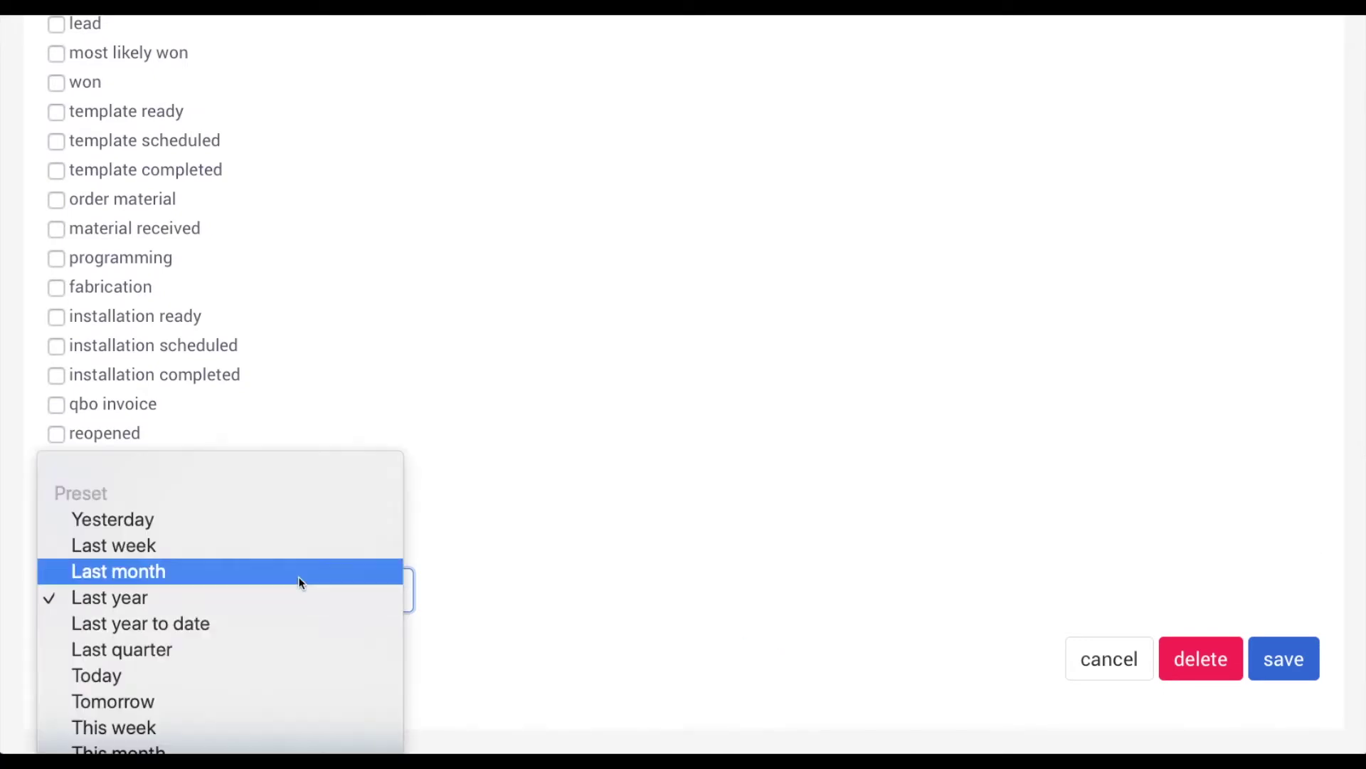
left_click(299, 582)
scroll(549, 426, "up", 5)
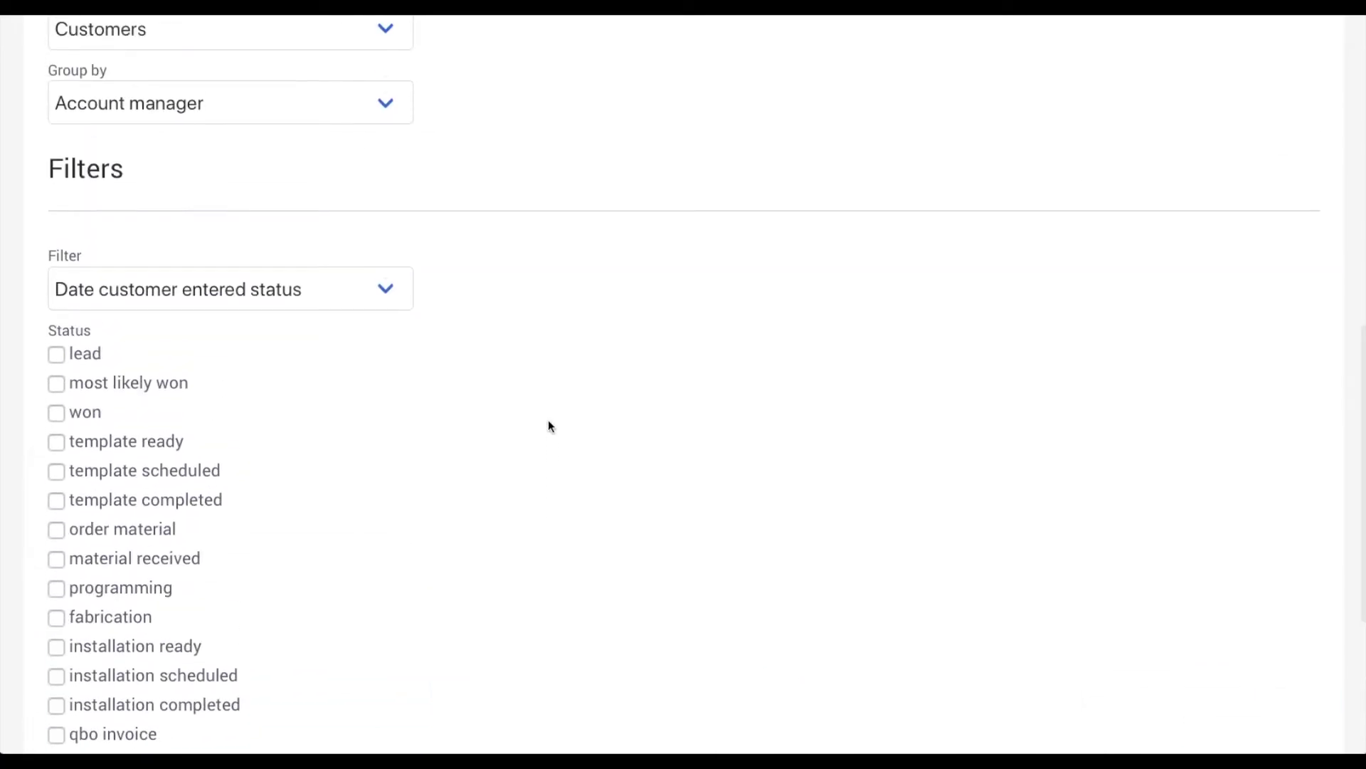
scroll(548, 425, "down", 1)
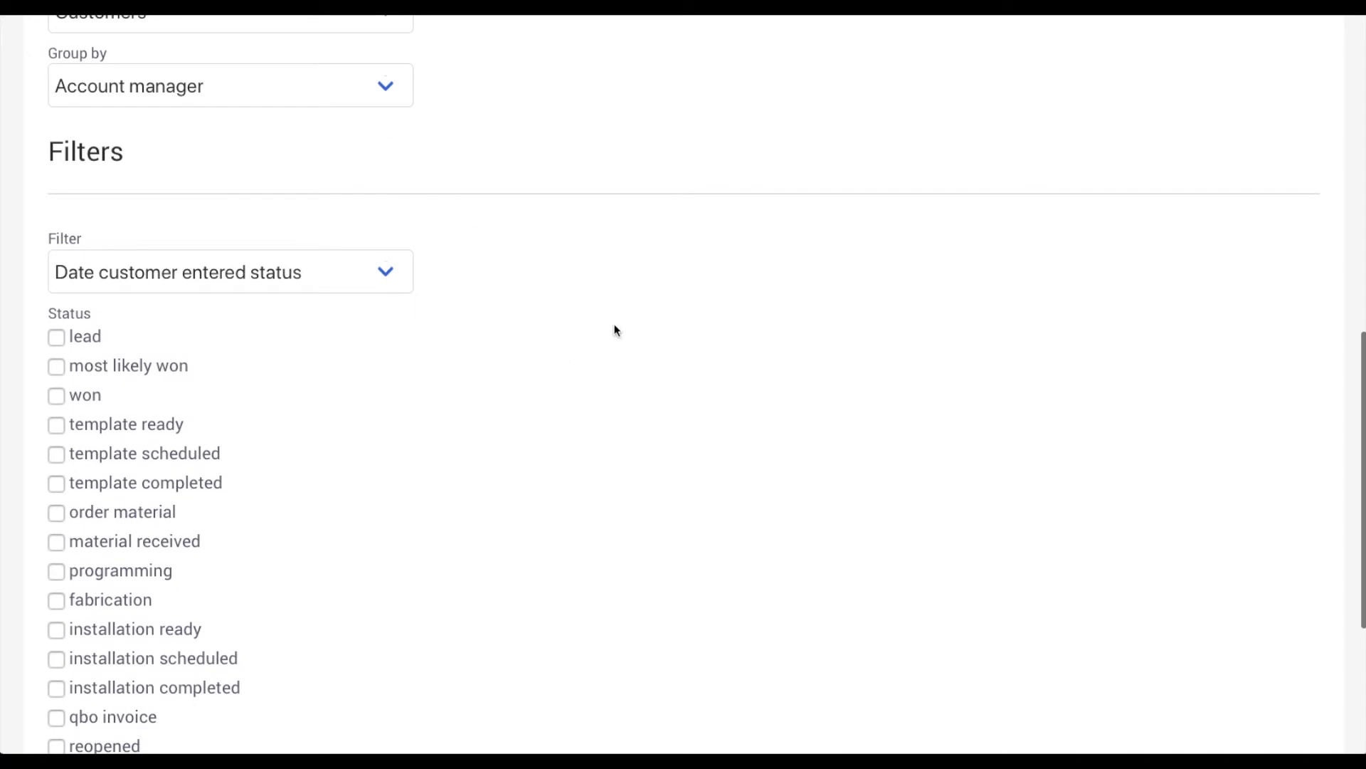
scroll(614, 329, "down", 5)
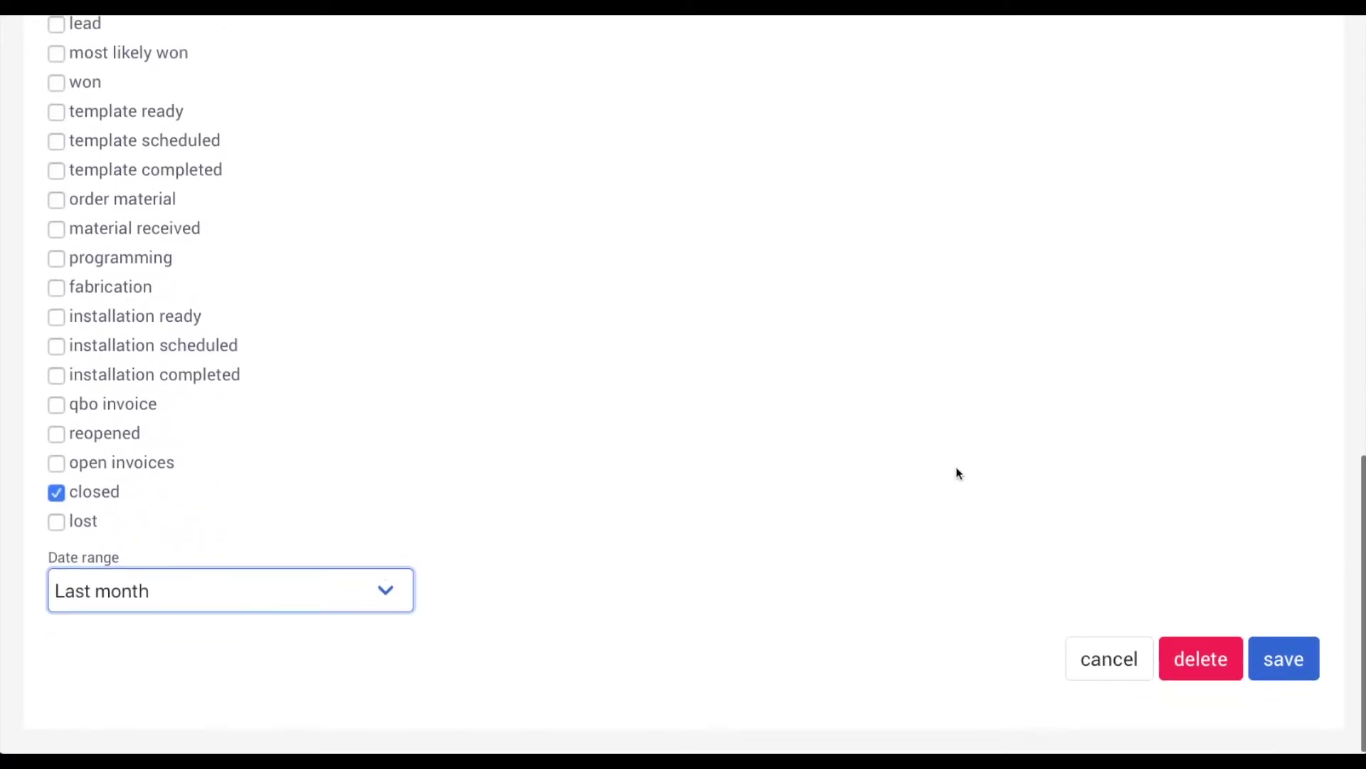
left_click(70, 493)
scroll(64, 490, "up", 1)
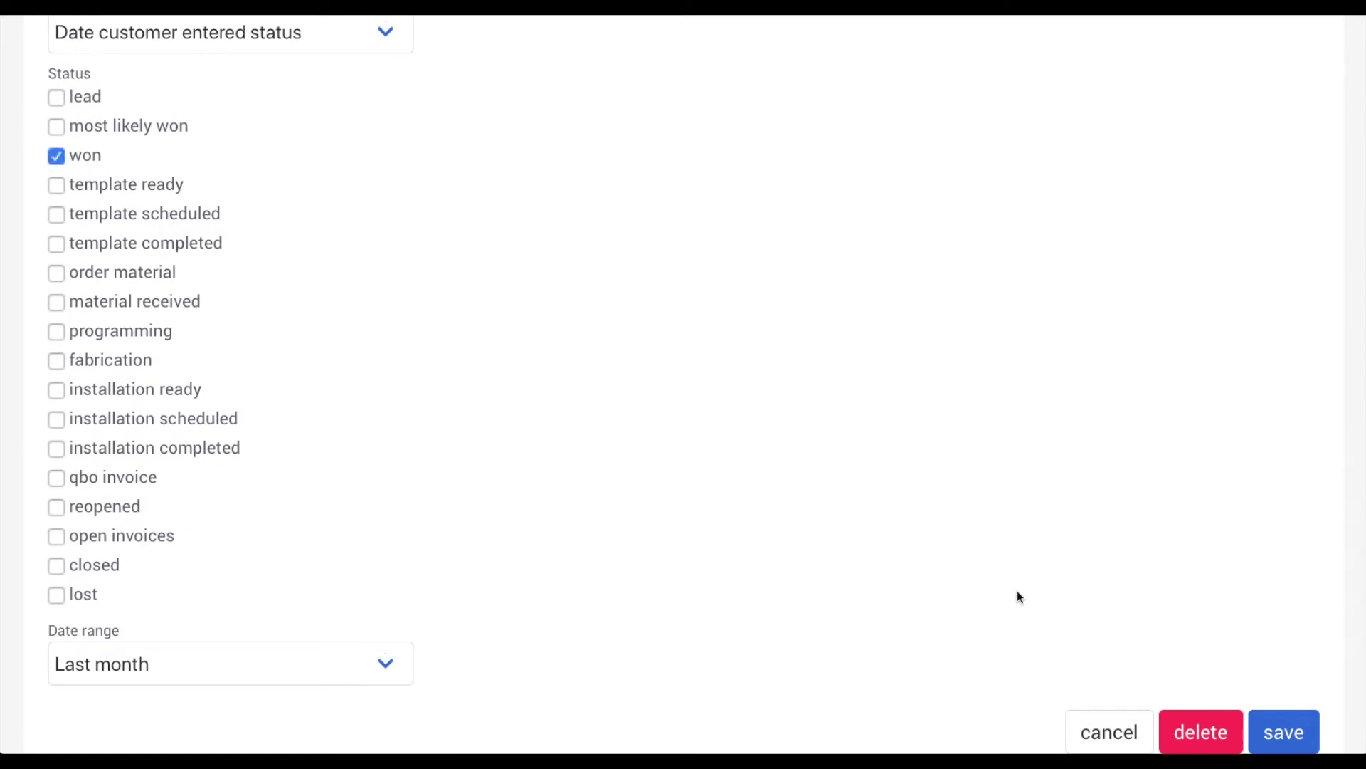
left_click(1259, 721)
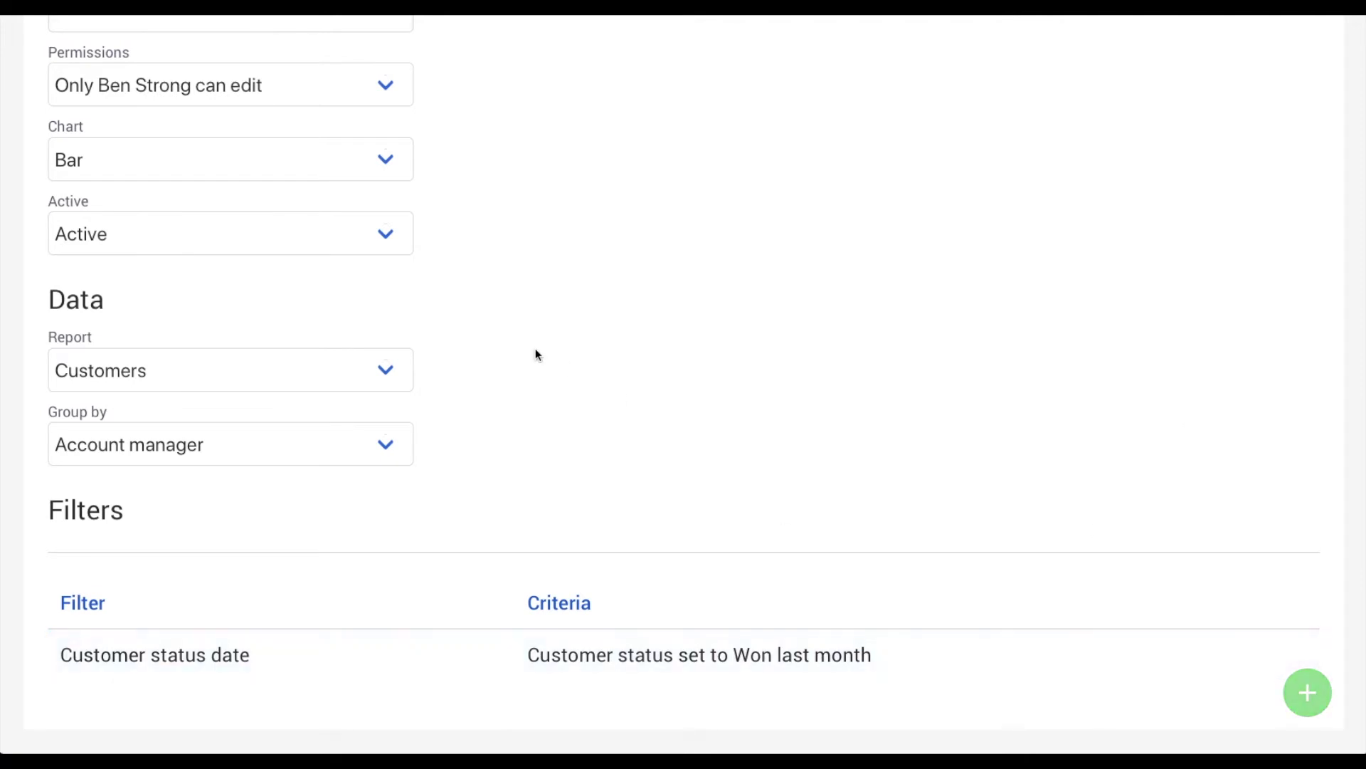
Preview the report grouped by account manager, review its chart and counts per manager, and close the preview
scroll(842, 323, "up", 7)
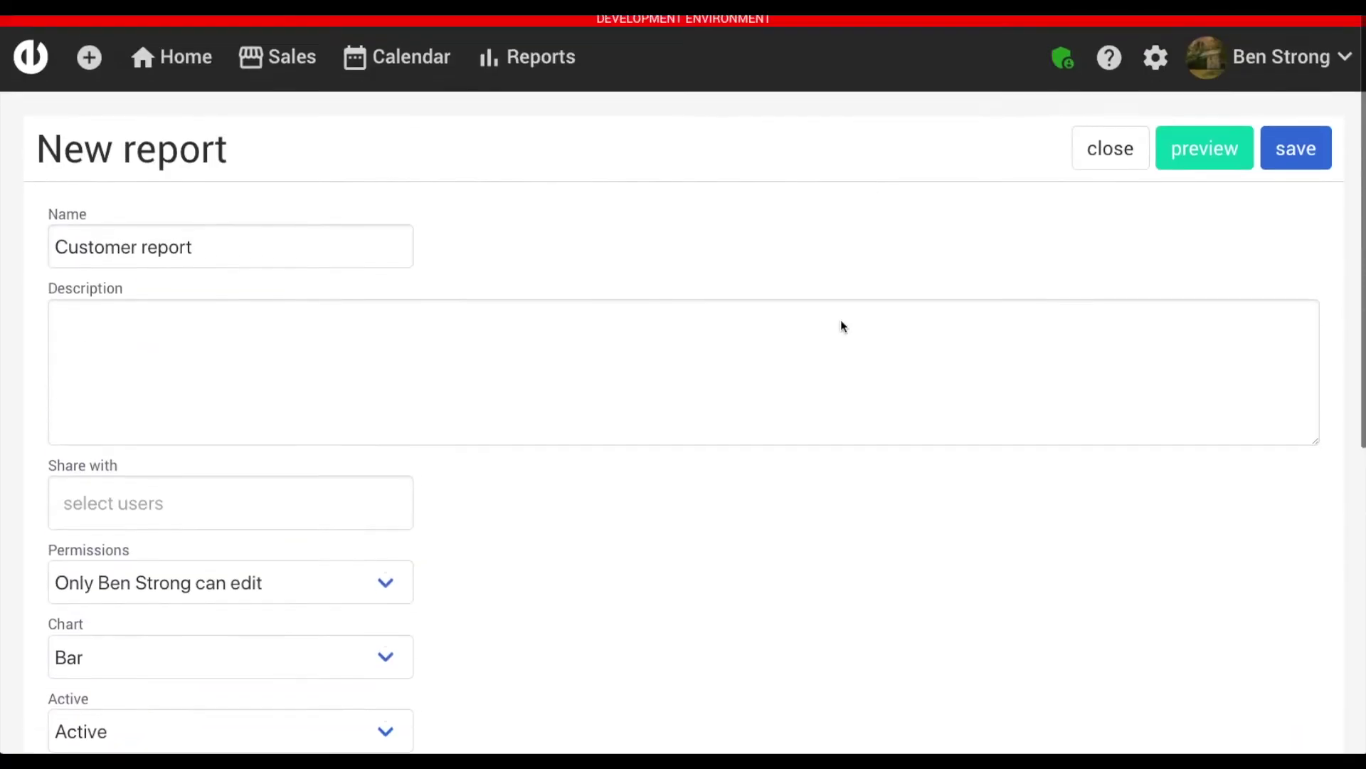
left_click(1221, 145)
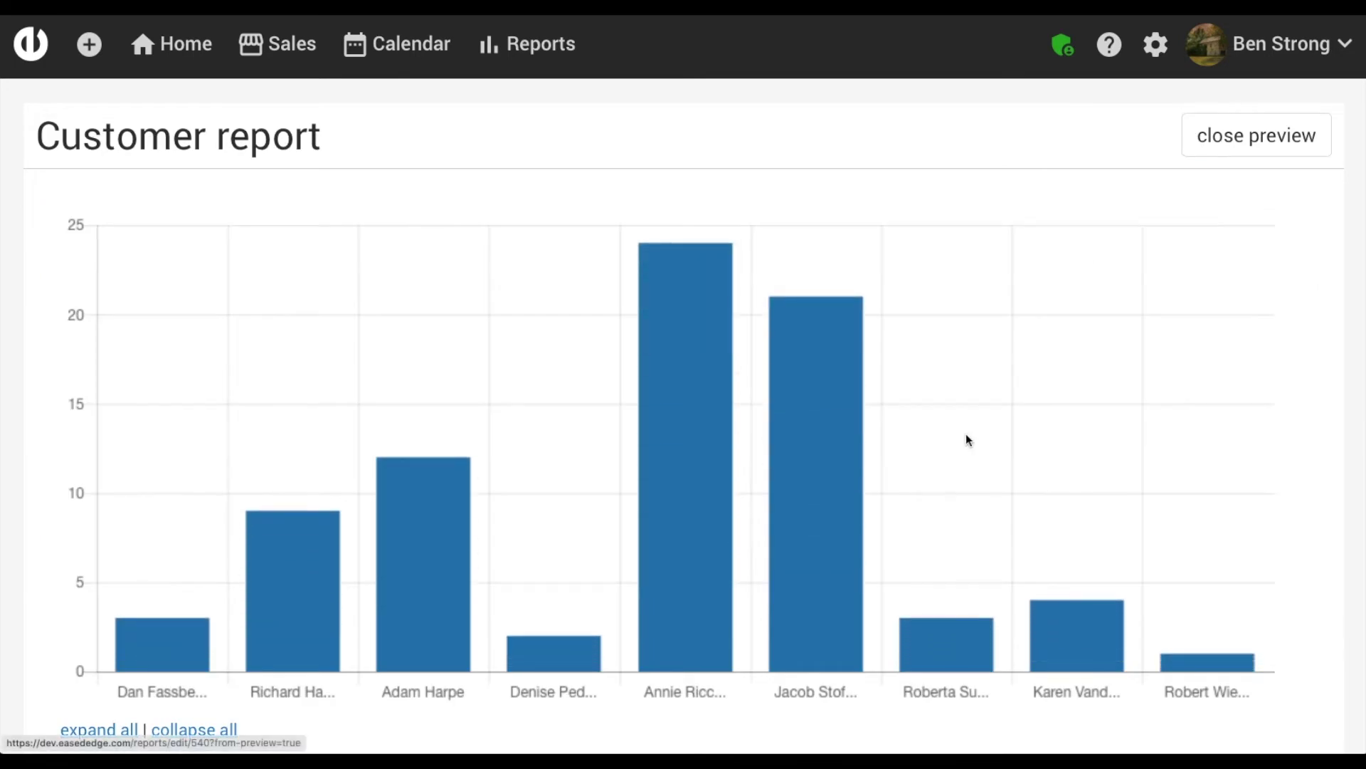
scroll(968, 440, "down", 6)
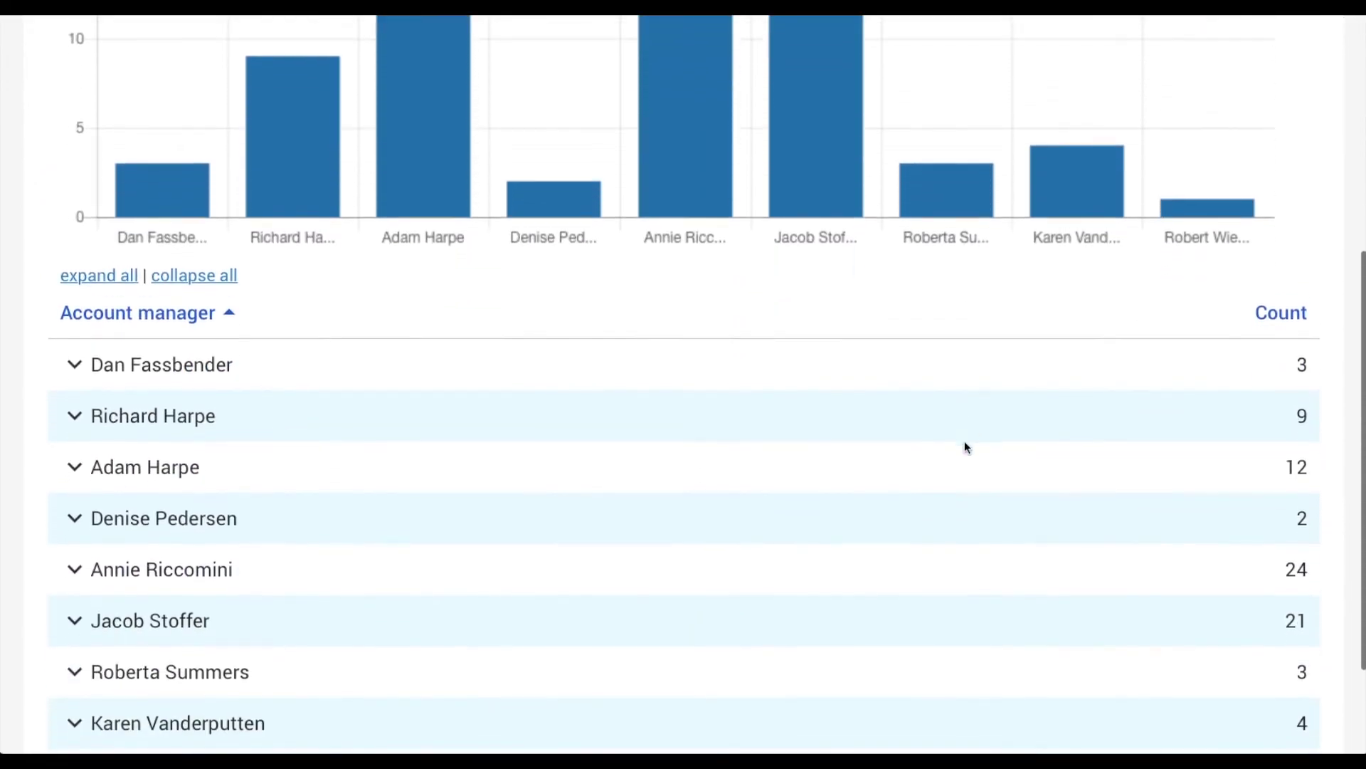
scroll(965, 447, "down", 2)
scroll(965, 447, "up", 8)
left_click(1275, 134)
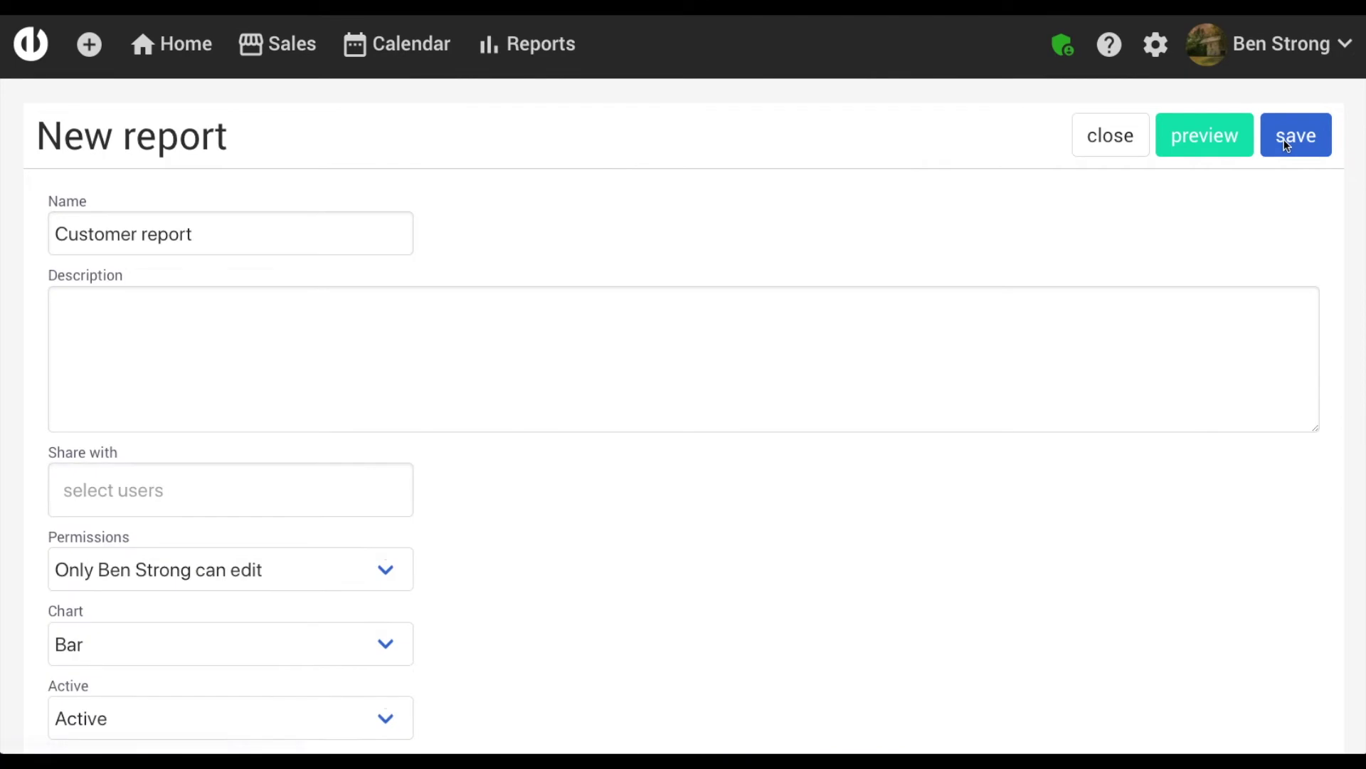
Change the report's grouping to the Type of Job custom field
scroll(633, 441, "down", 7)
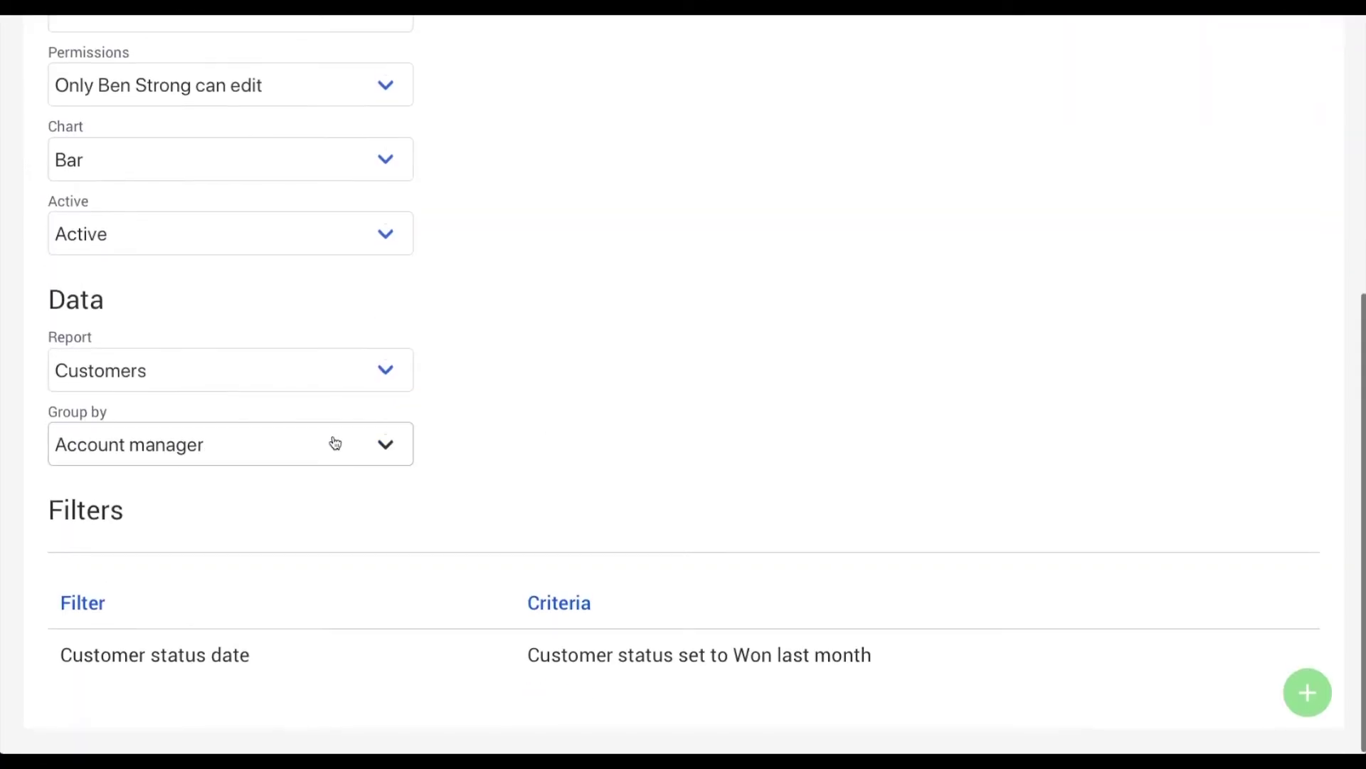
left_click(334, 443)
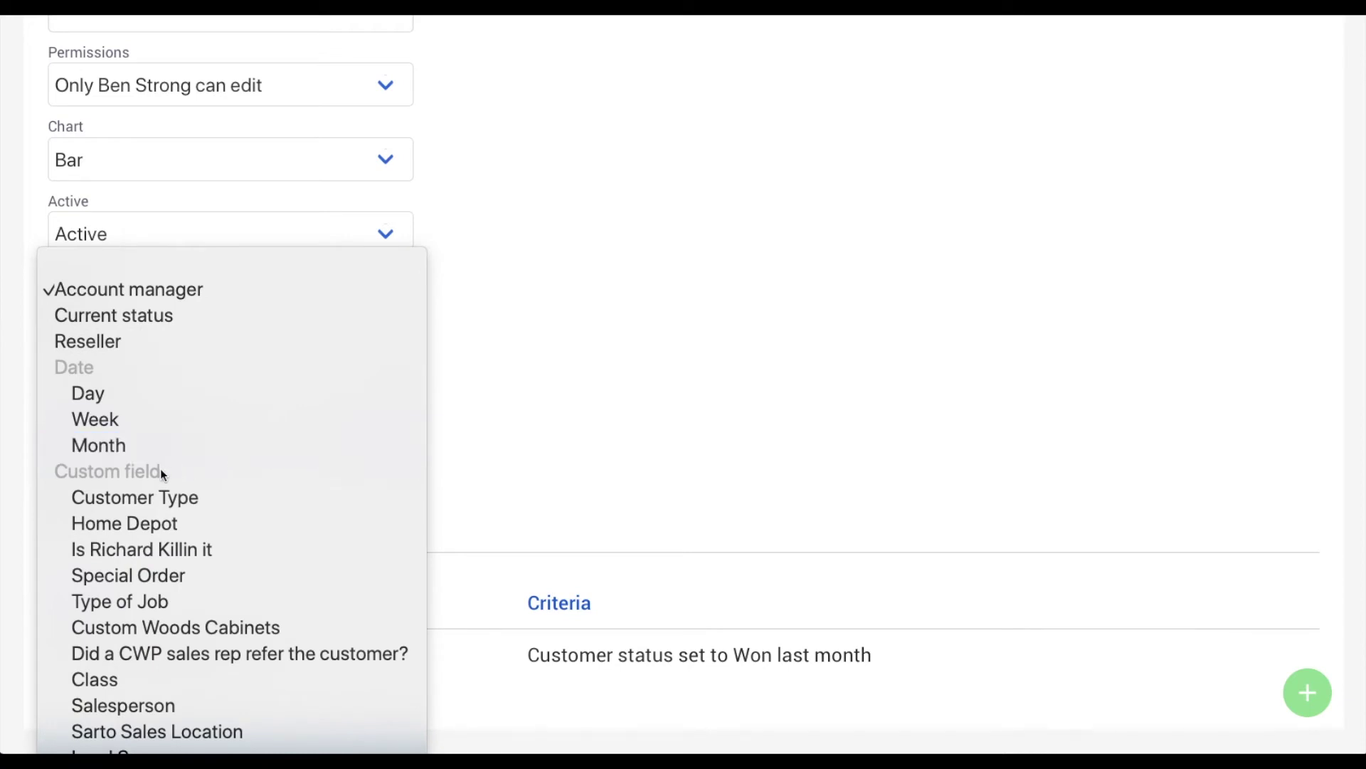
left_click(164, 602)
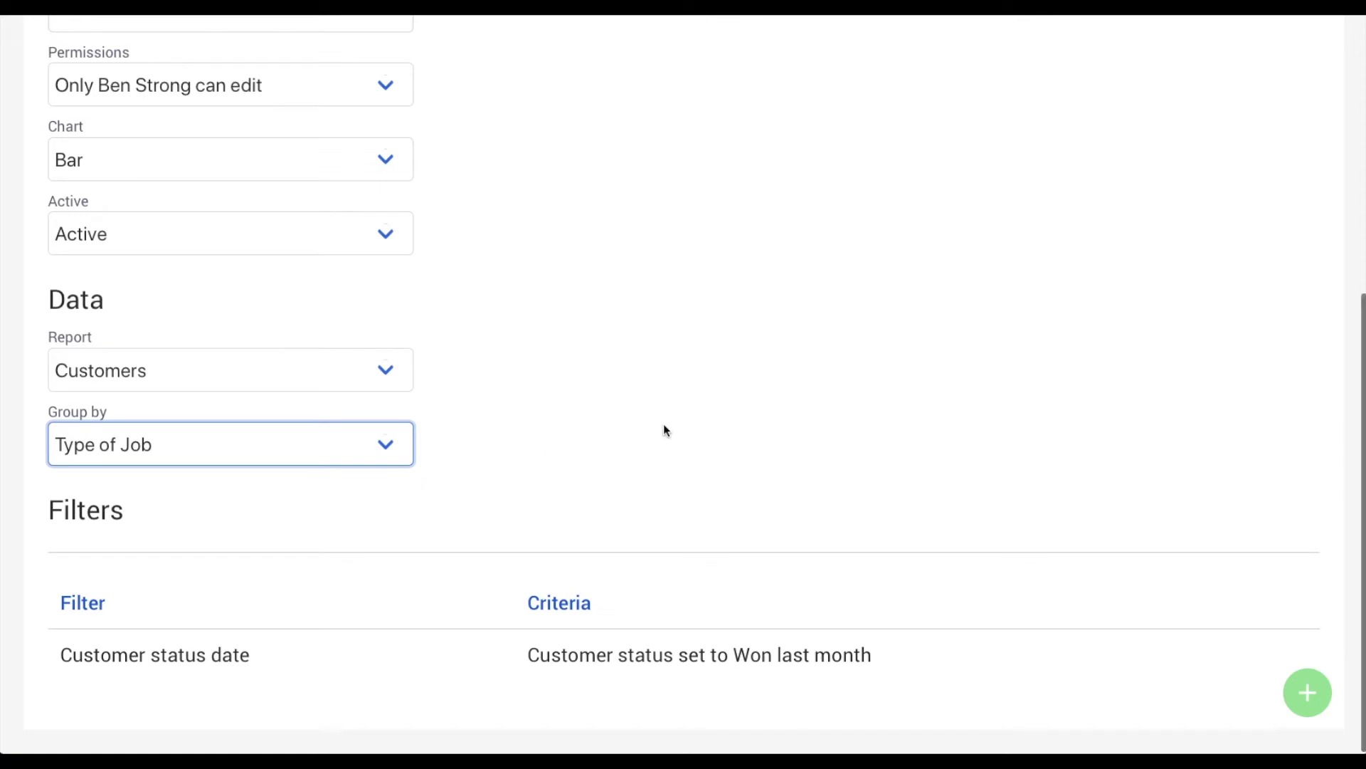
Preview the report grouped by type of job, compare its chart with the counts per job type, and close the preview
scroll(690, 516, "up", 7)
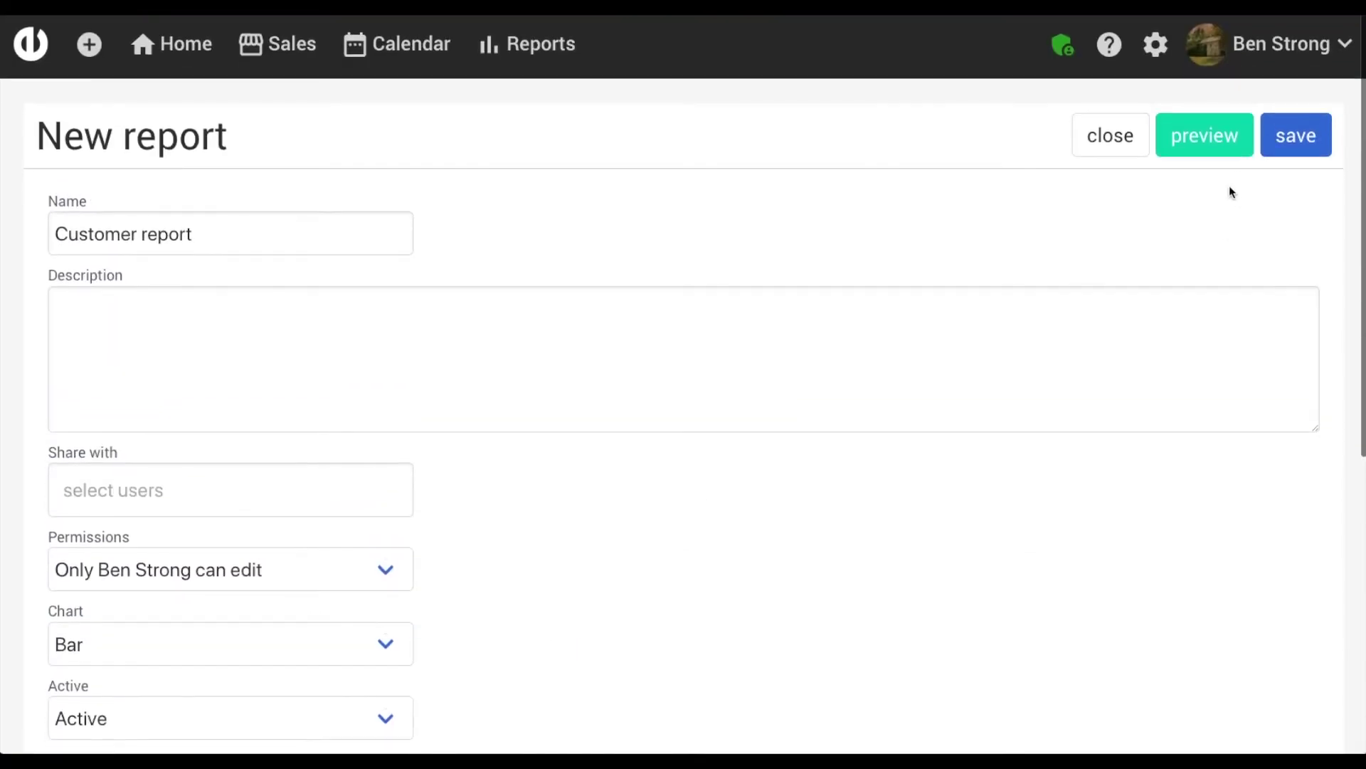
left_click(1233, 131)
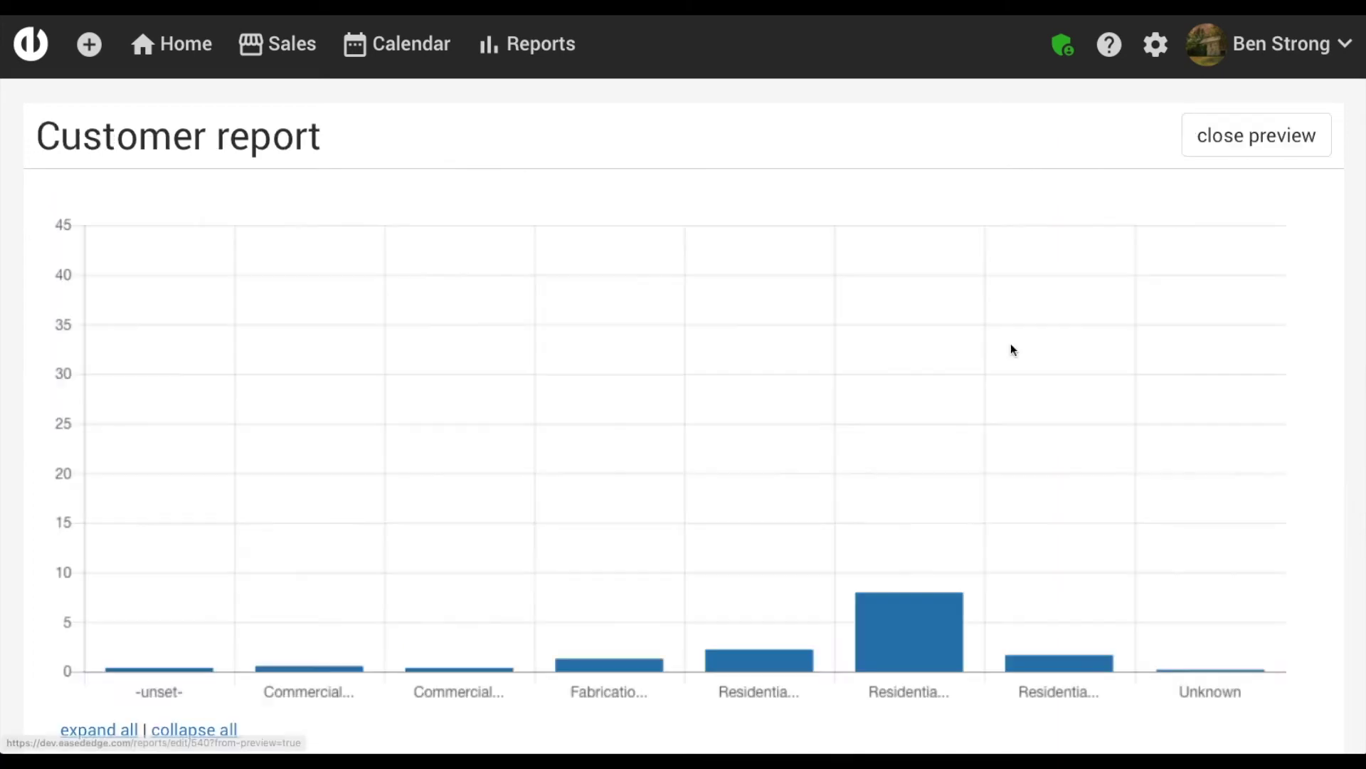
scroll(835, 503, "down", 7)
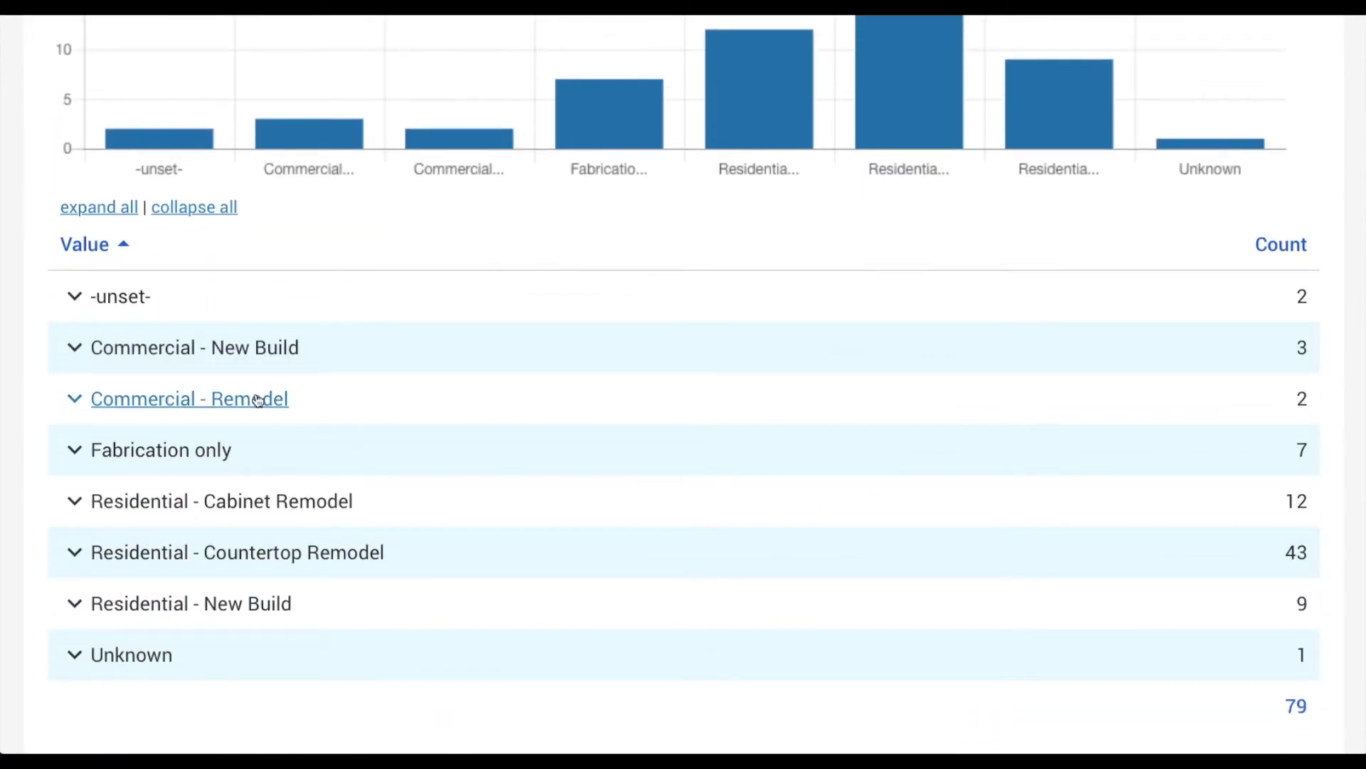
scroll(262, 447, "up", 7)
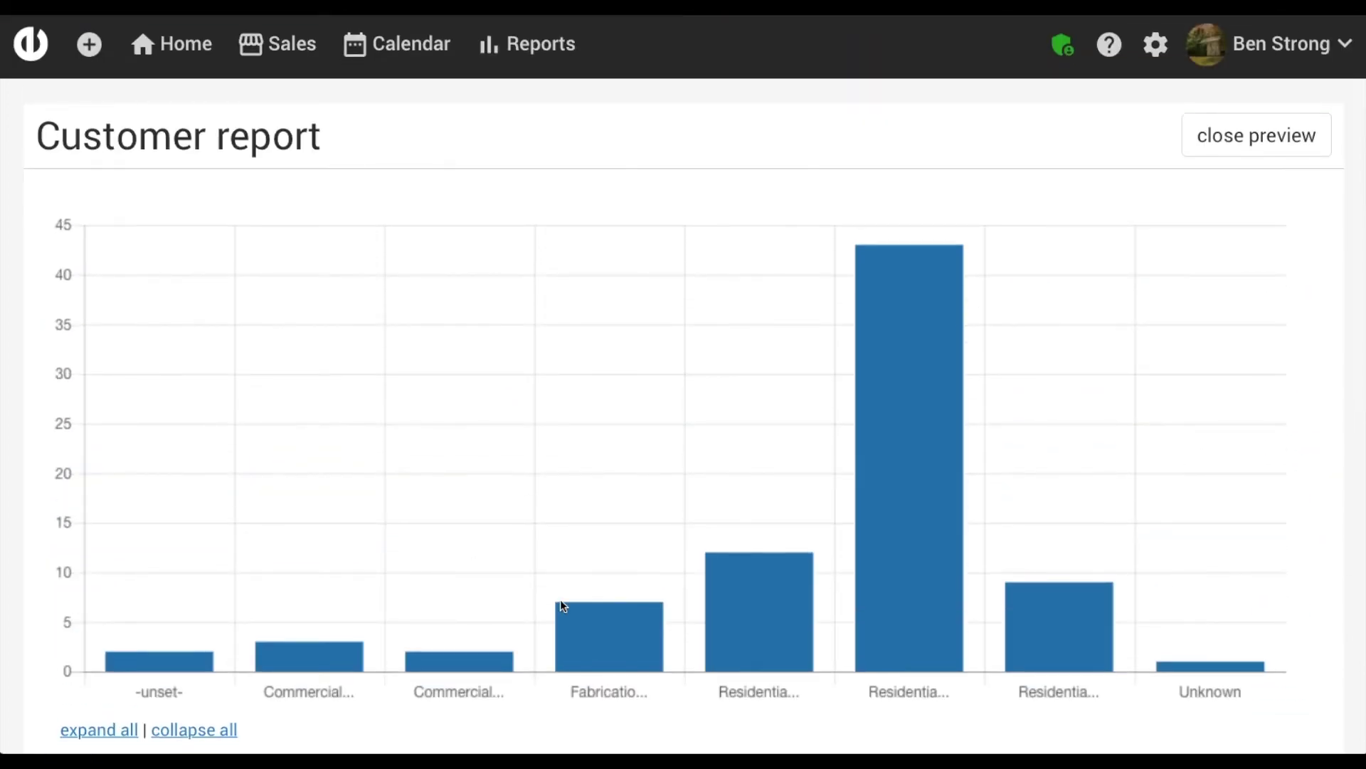
scroll(560, 602, "down", 7)
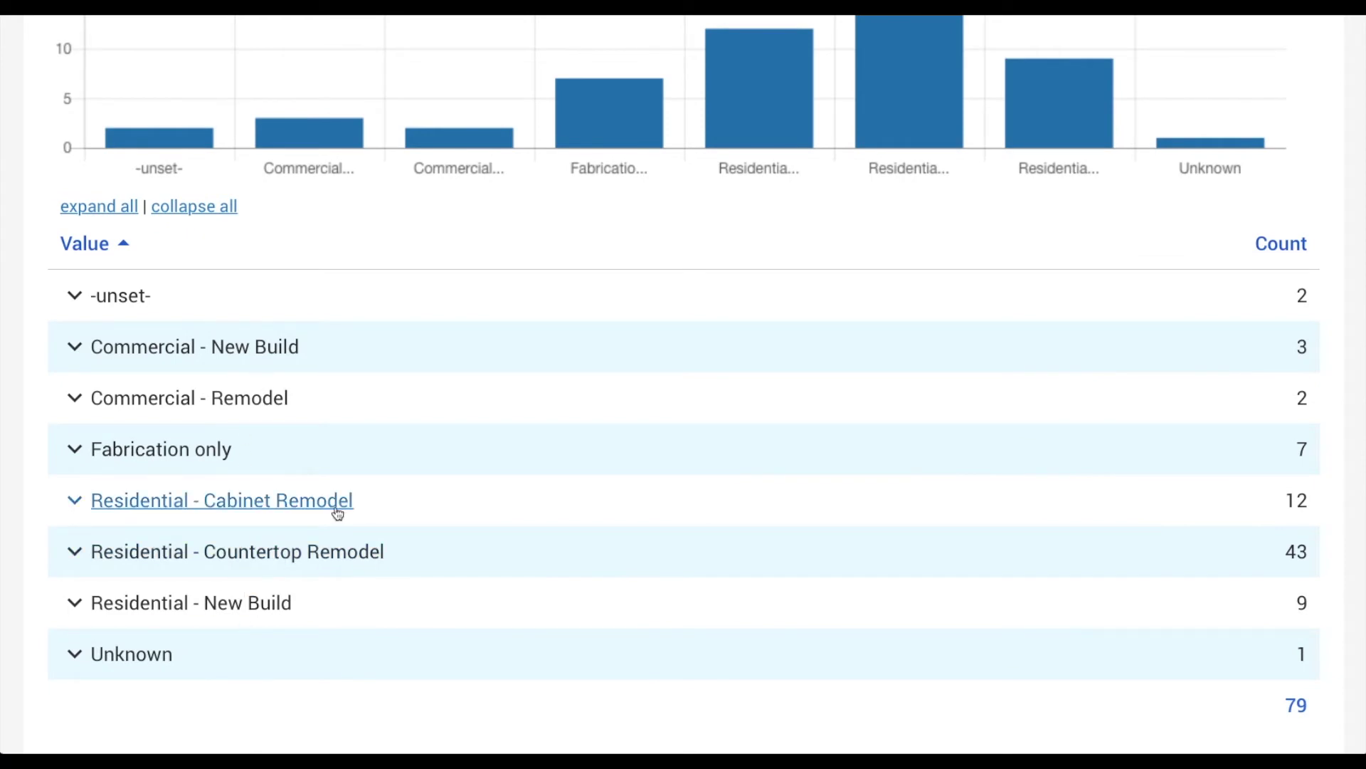
scroll(859, 372, "up", 2)
scroll(859, 372, "up", 5)
left_click(1257, 137)
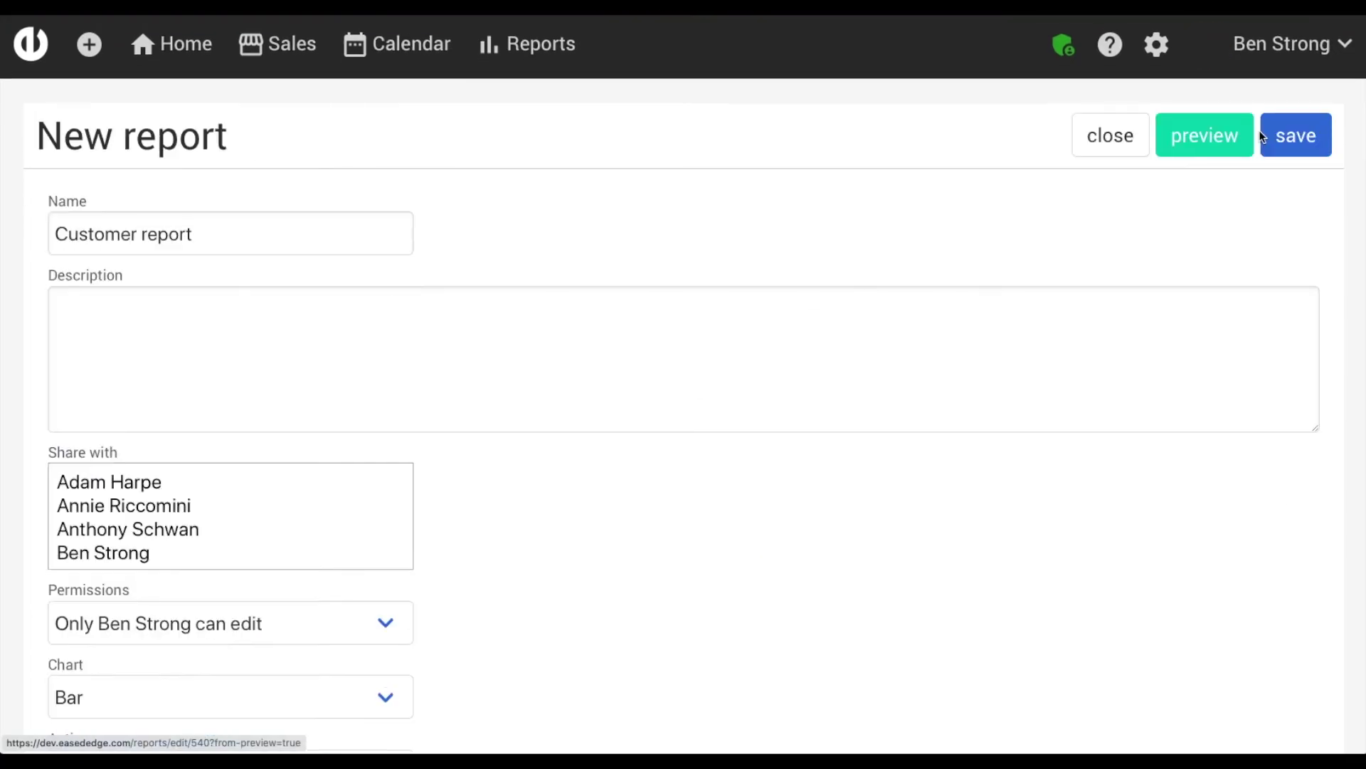
Add a Reseller filter limiting the report to Apple Tree Homes and save it
scroll(714, 445, "down", 8)
left_click(1308, 689)
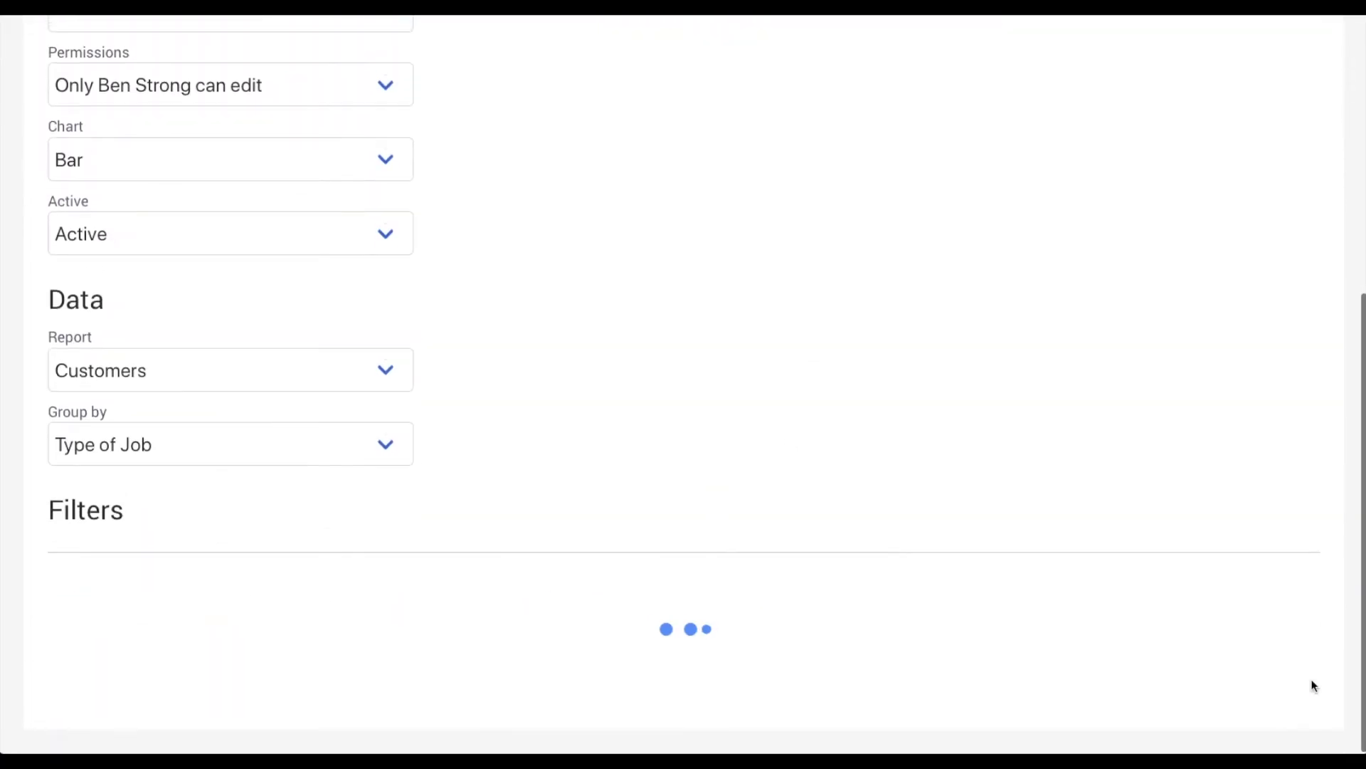
scroll(1150, 473, "down", 4)
left_click(284, 313)
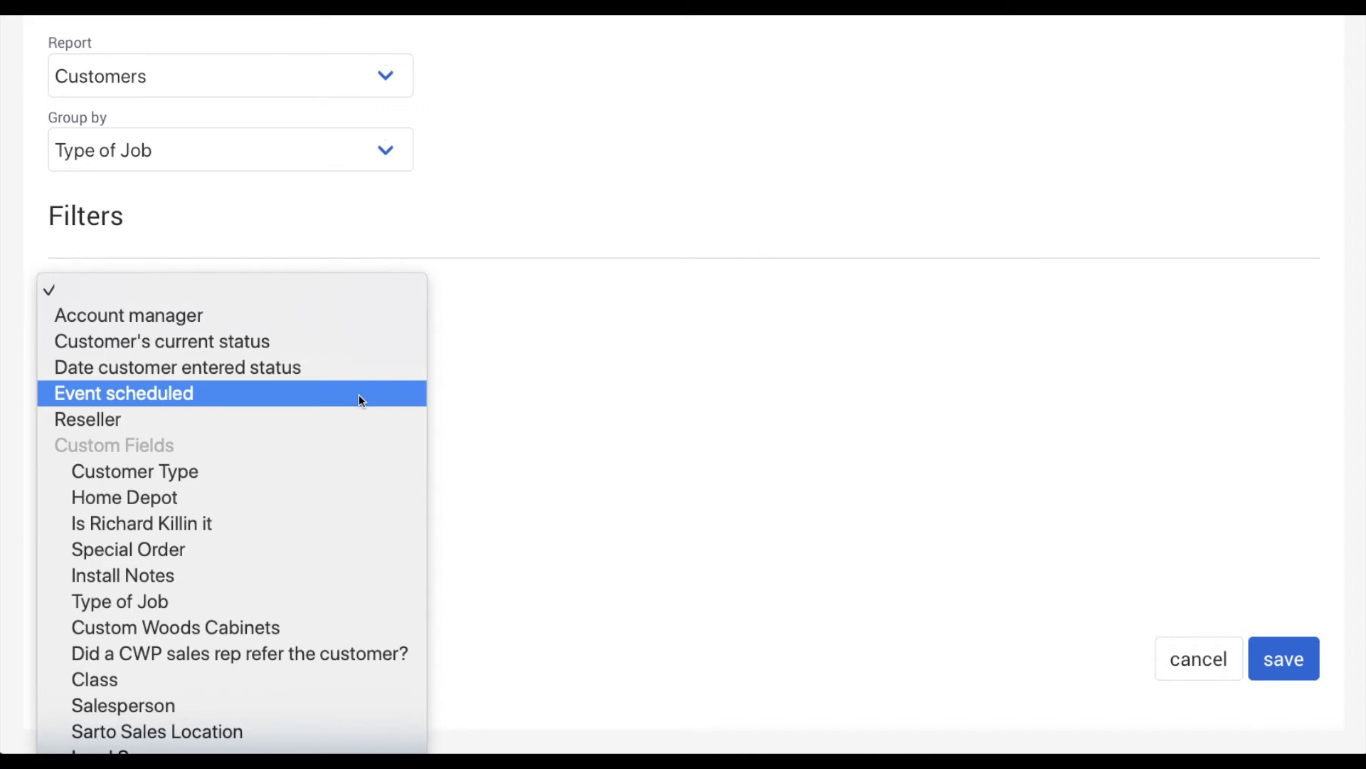
left_click(276, 416)
left_click(296, 405)
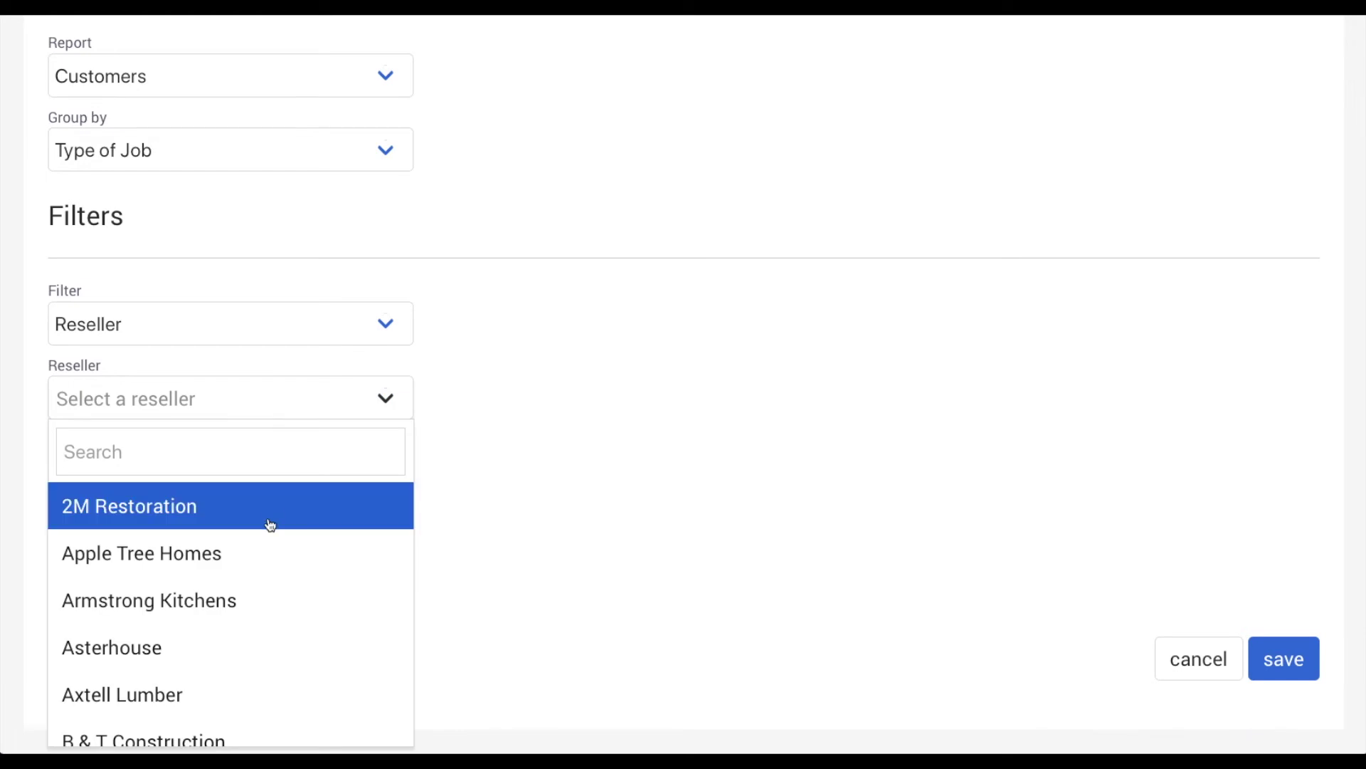
left_click(235, 552)
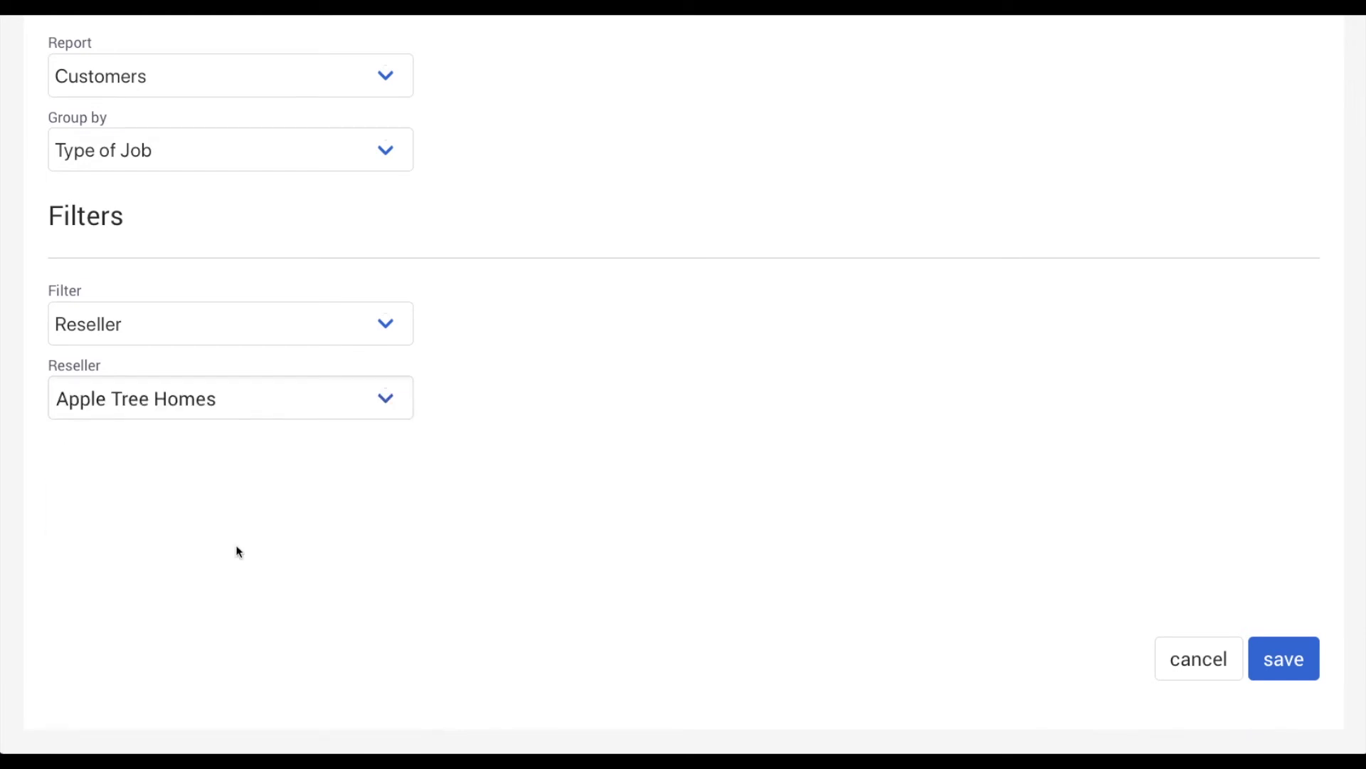
left_click(1281, 659)
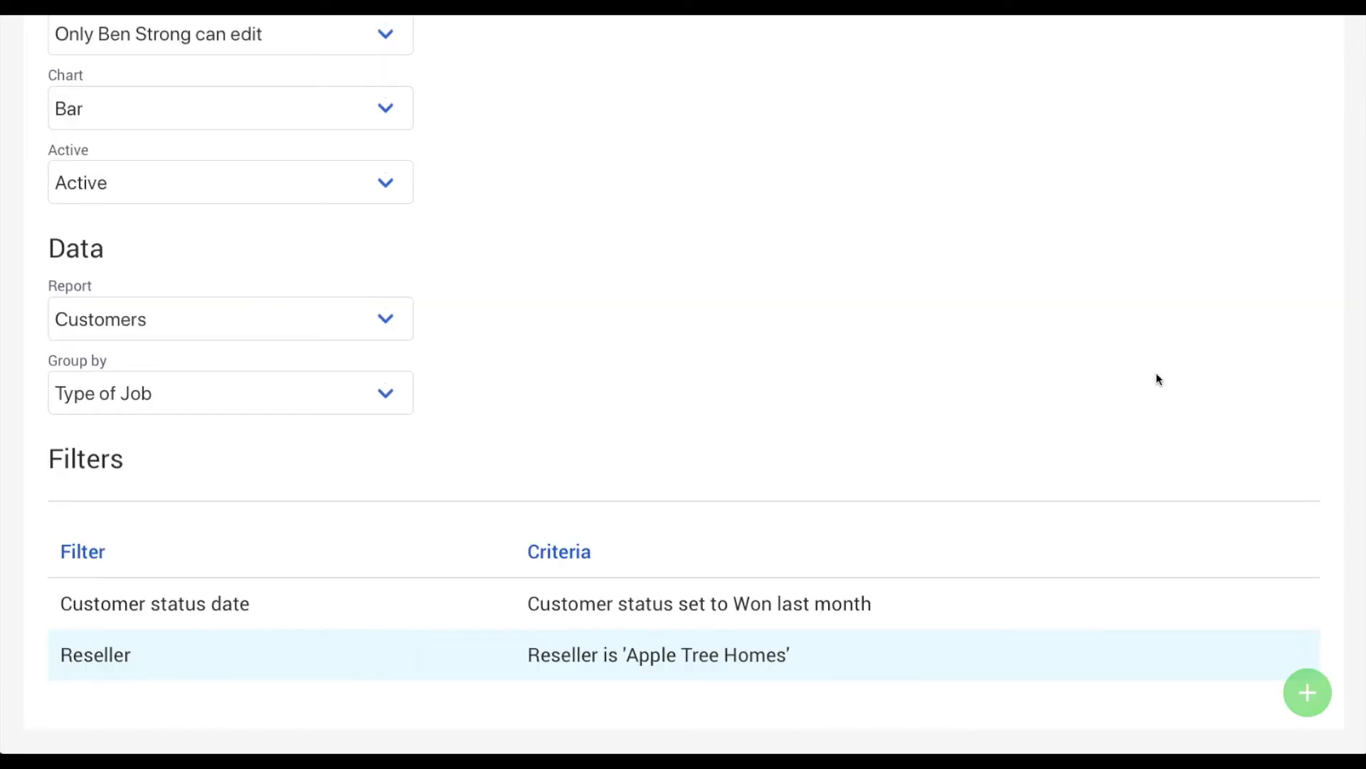
Preview the filtered report and expand Residential - Cabinet Remodel to inspect its customers
scroll(1155, 378, "up", 8)
left_click(1211, 130)
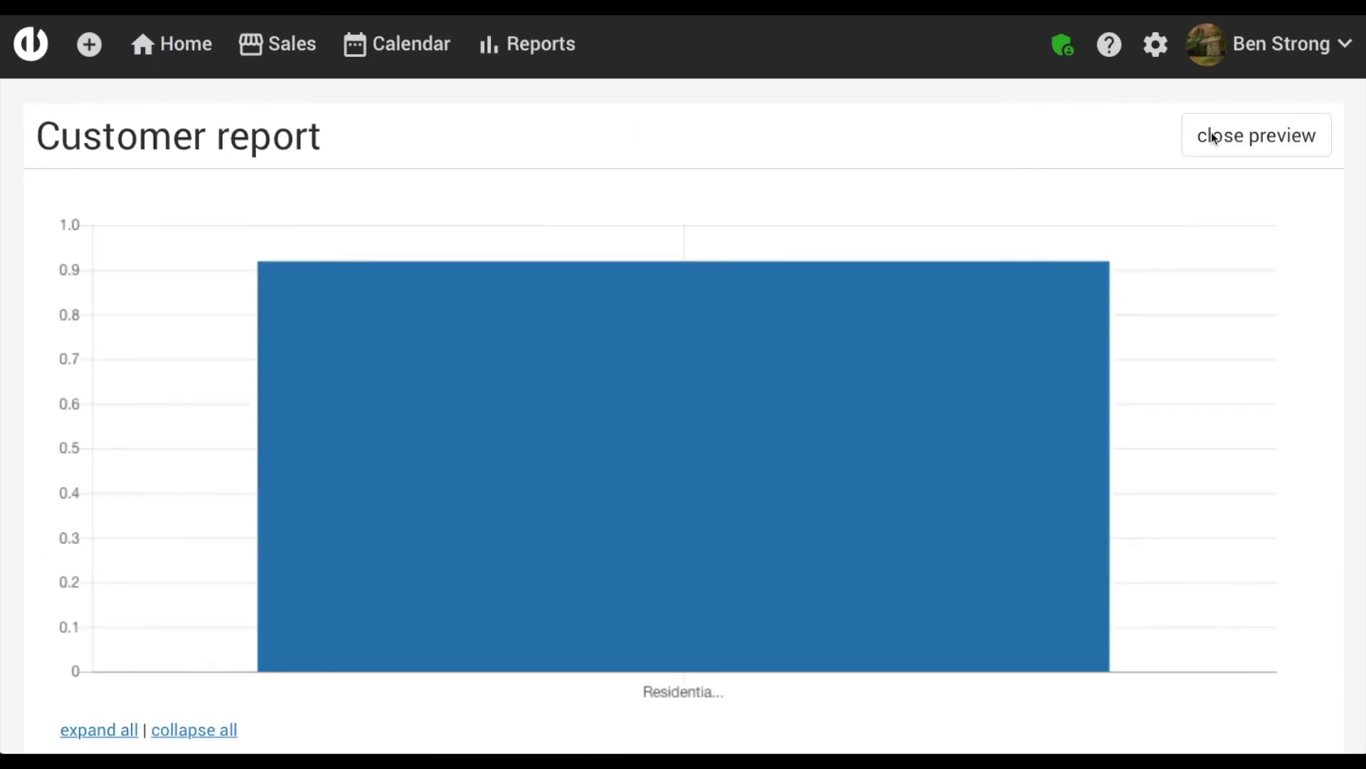
scroll(1027, 333, "down", 3)
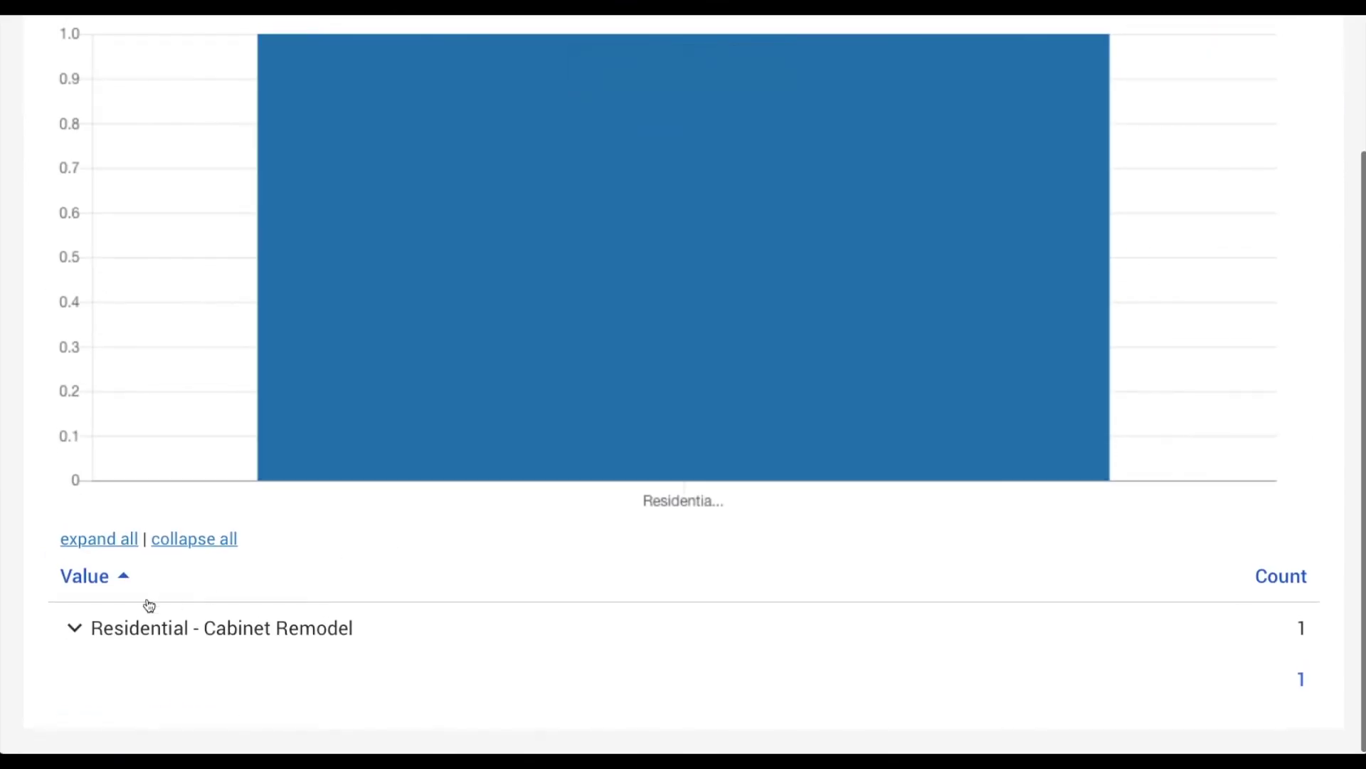
left_click(76, 630)
scroll(74, 628, "down", 1)
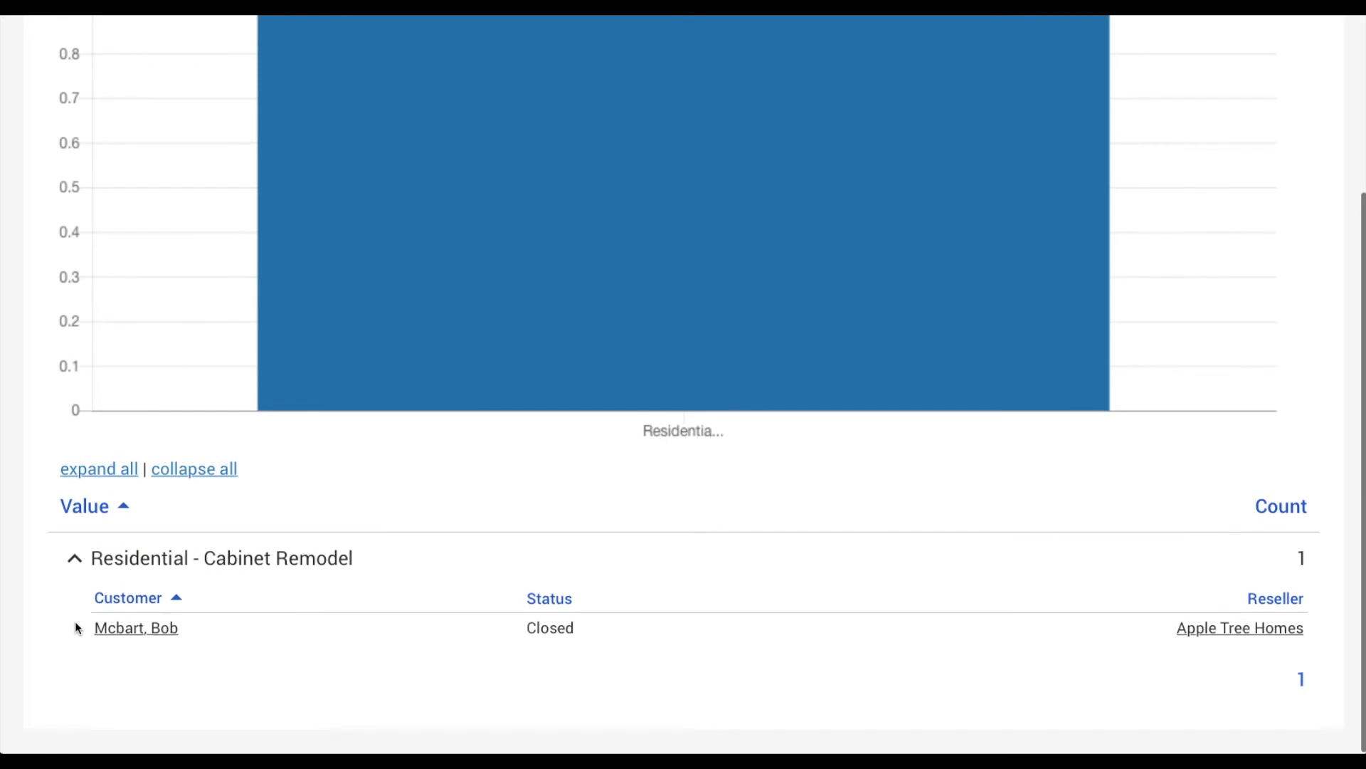
Collapse the Residential - Cabinet Remodel group, inspect its bar in the chart, and close the preview
left_click(74, 564)
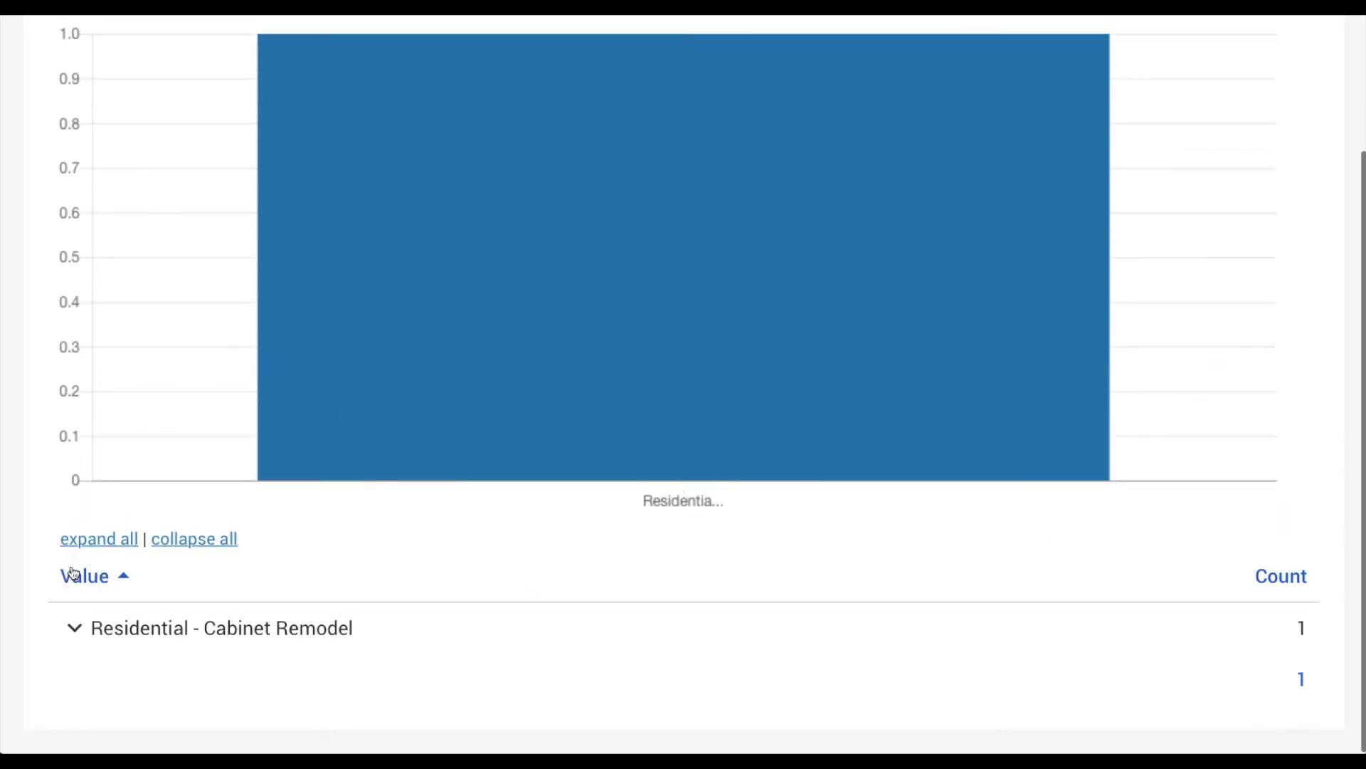
scroll(74, 573, "up", 3)
scroll(70, 573, "down", 3)
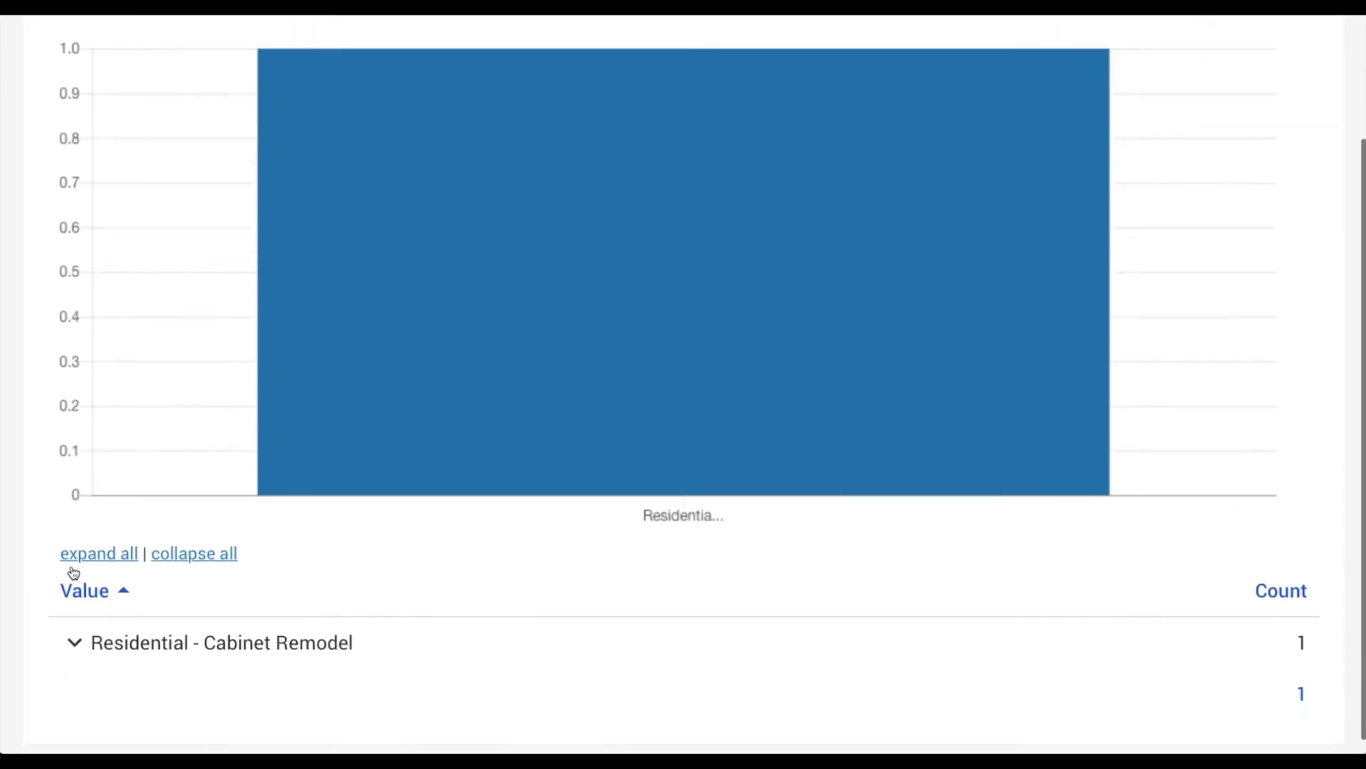
mouse_move(635, 451)
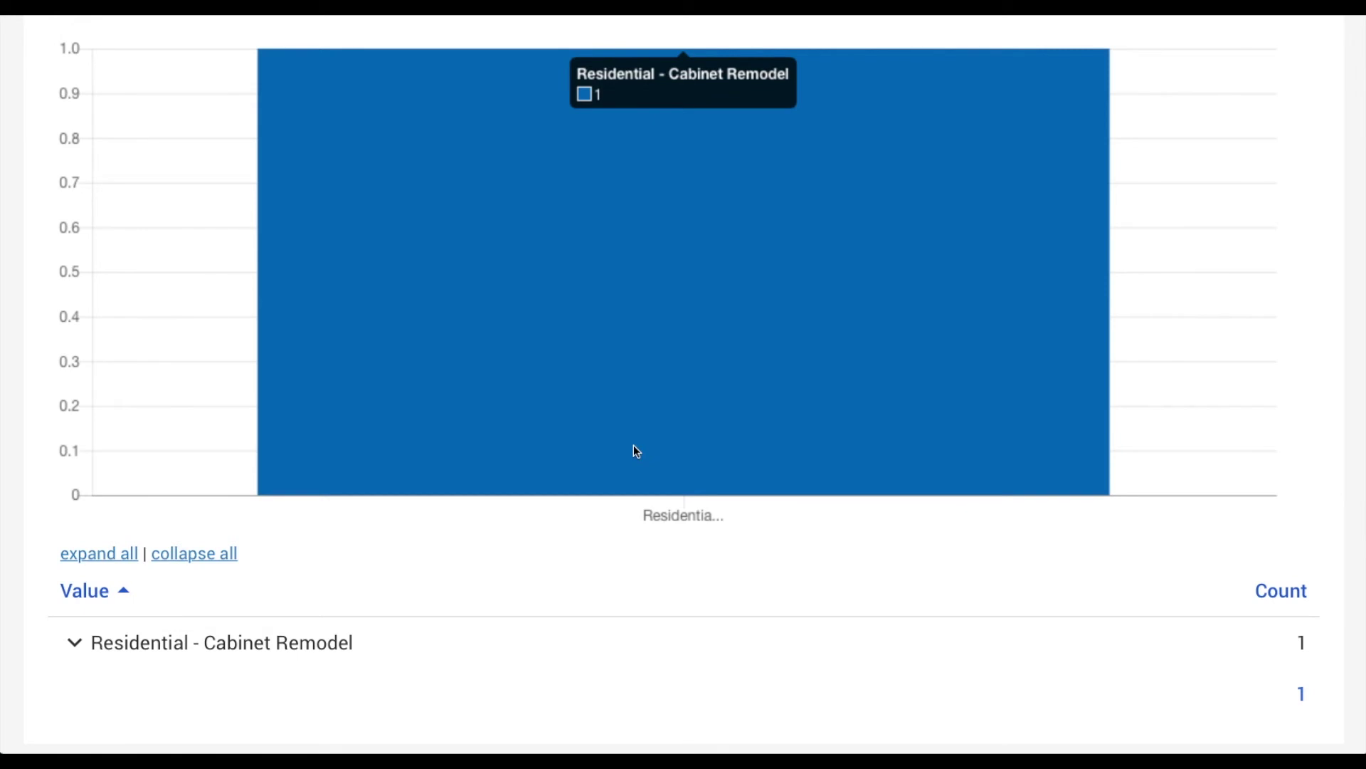
scroll(707, 384, "up", 5)
left_click(1251, 135)
Add an Account manager filter limiting the report to the first account manager listed and save it
scroll(859, 359, "down", 7)
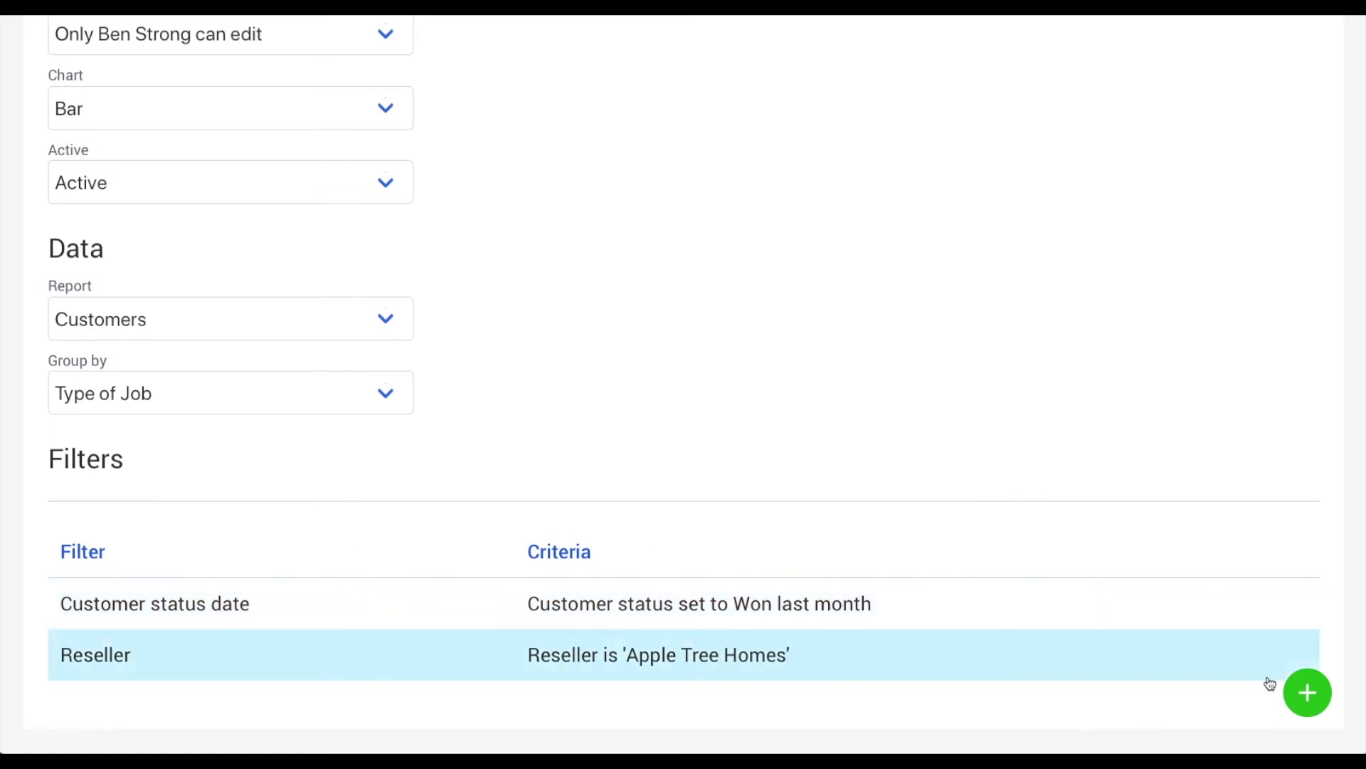
left_click(1300, 694)
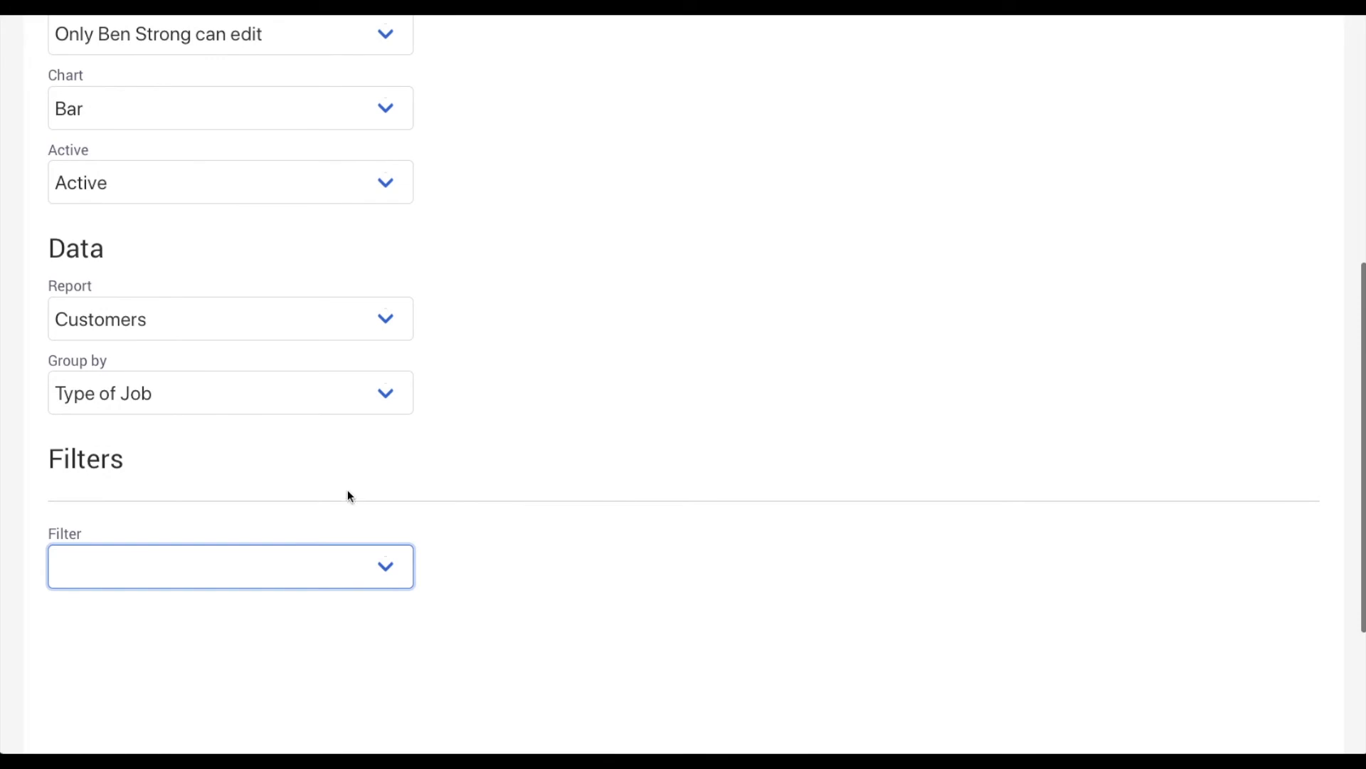
left_click(283, 564)
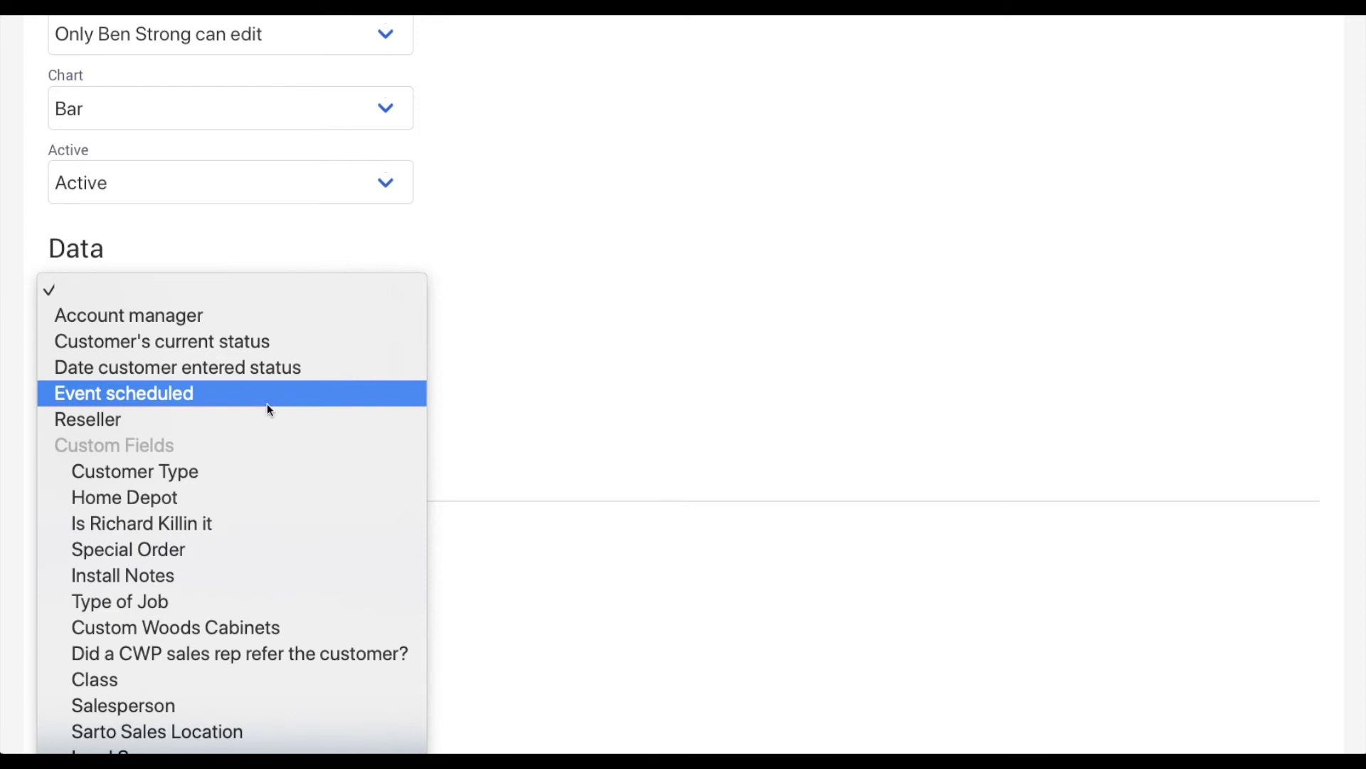
left_click(294, 318)
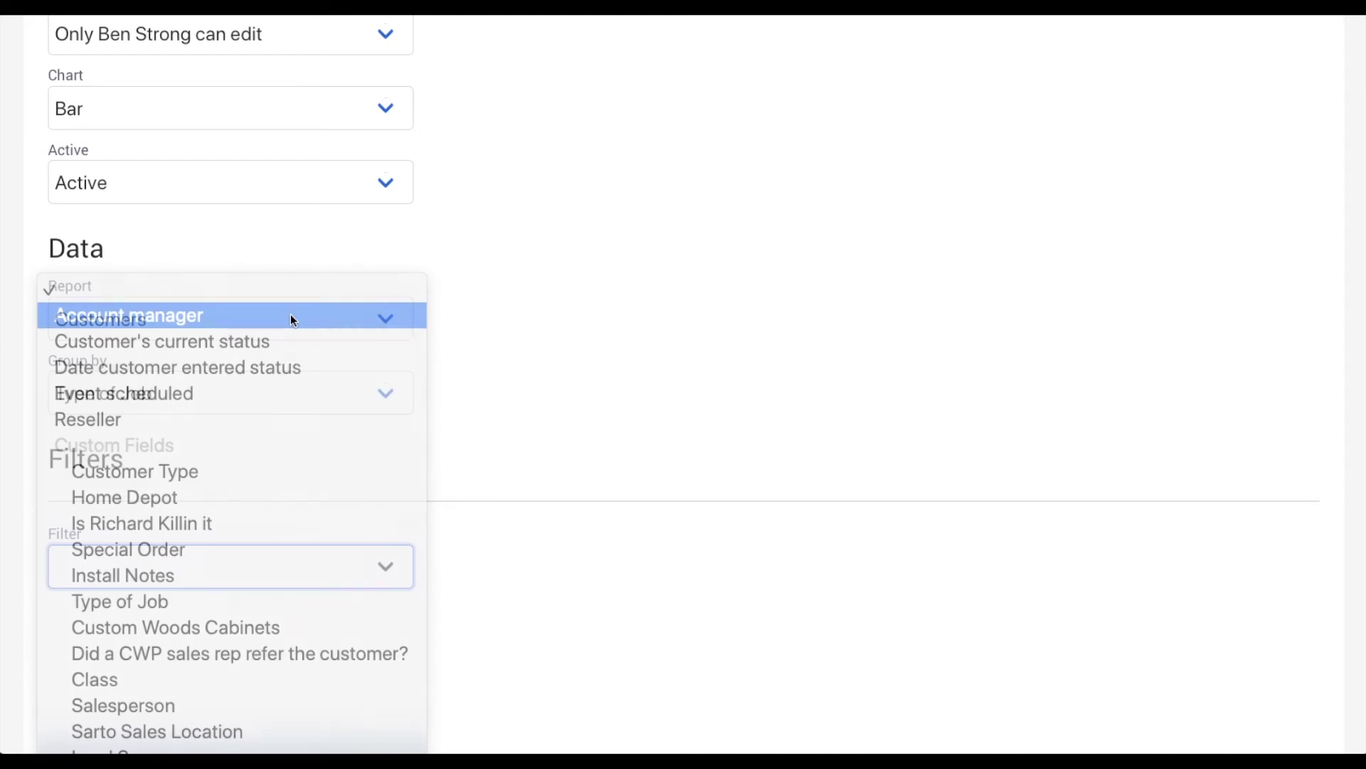
scroll(321, 560, "down", 3)
left_click(339, 398)
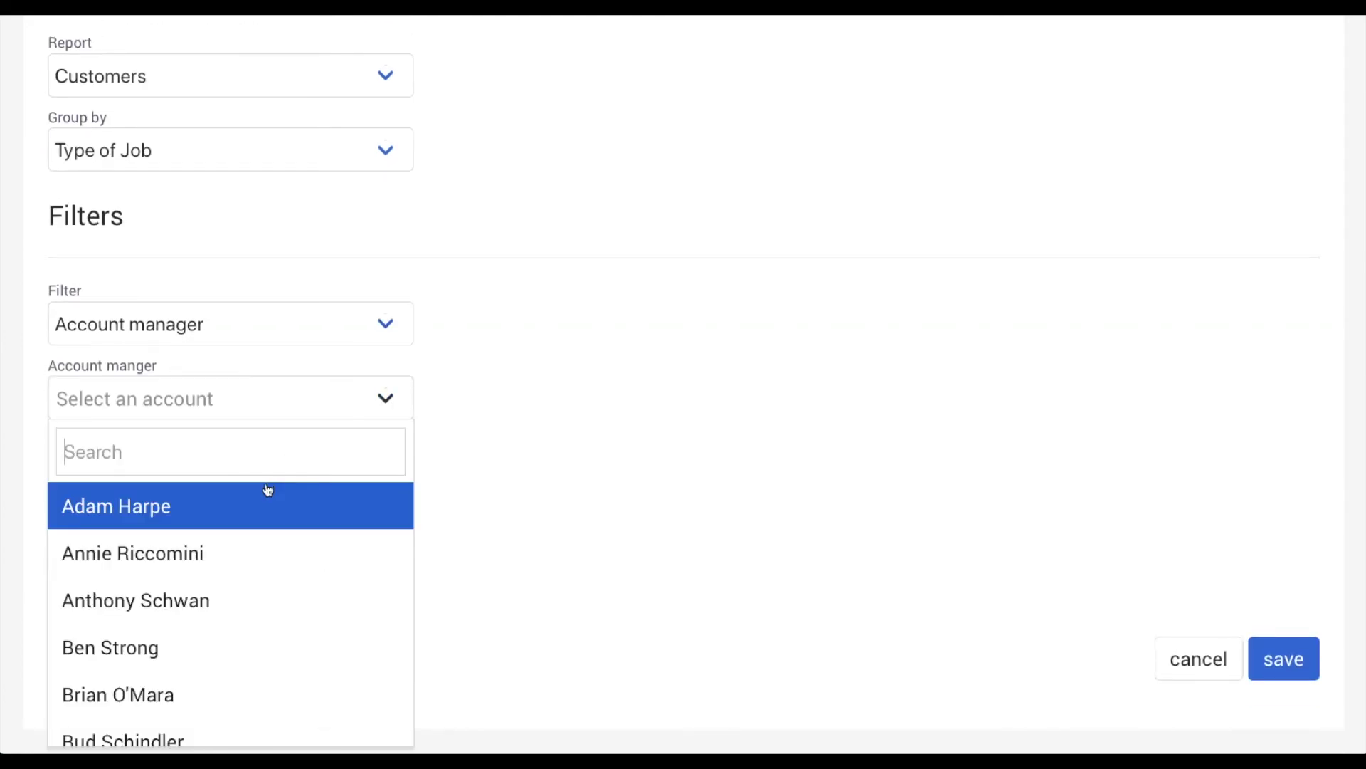
left_click(268, 498)
left_click(1296, 674)
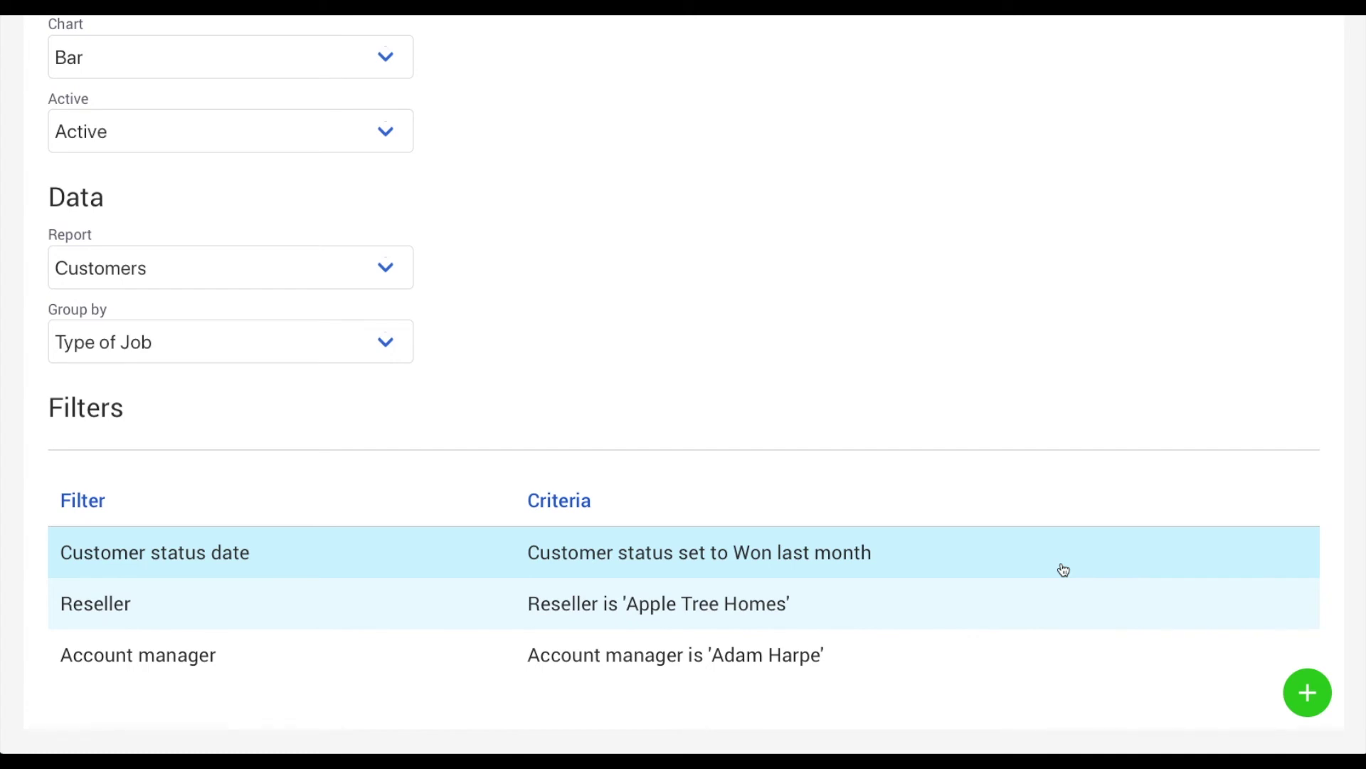
Change the Customer status date filter to the closed status with the Last year date range and save it
left_click(1063, 571)
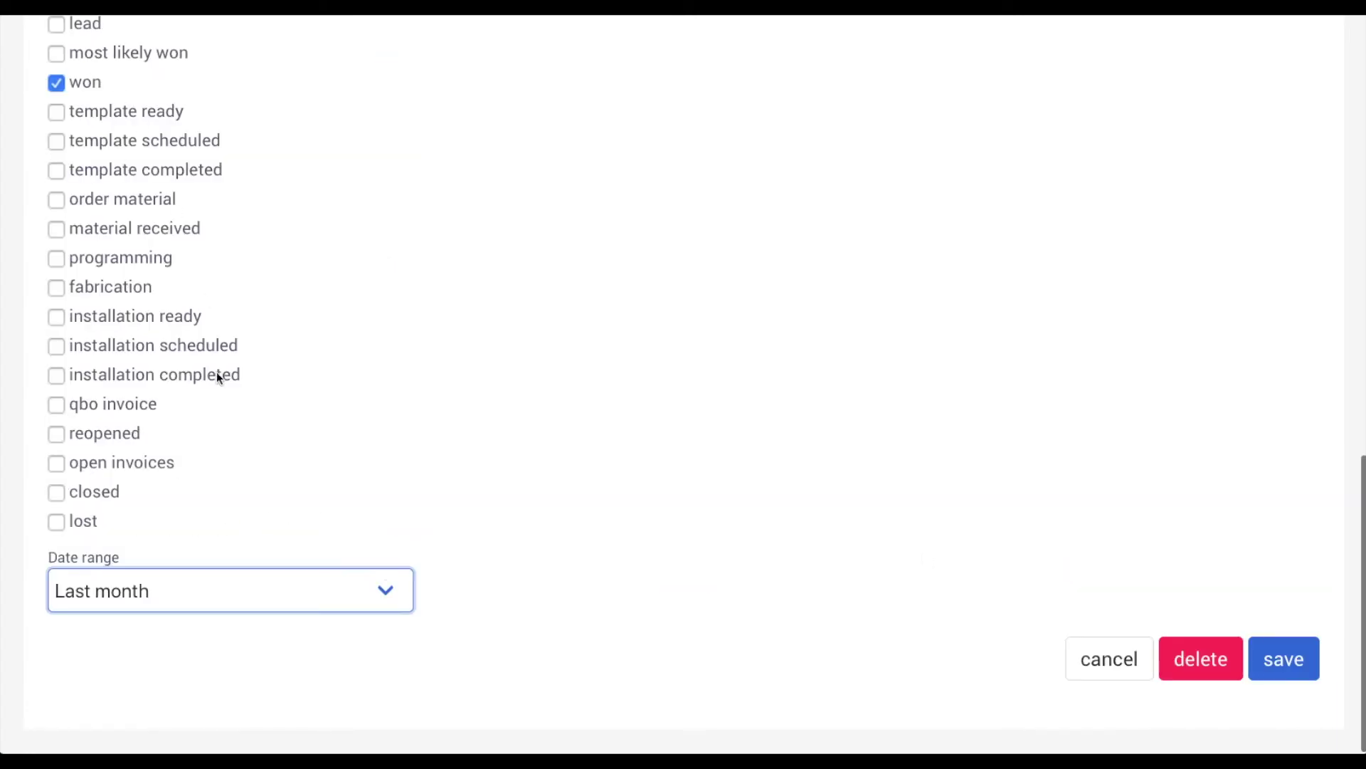
left_click(56, 84)
left_click(57, 493)
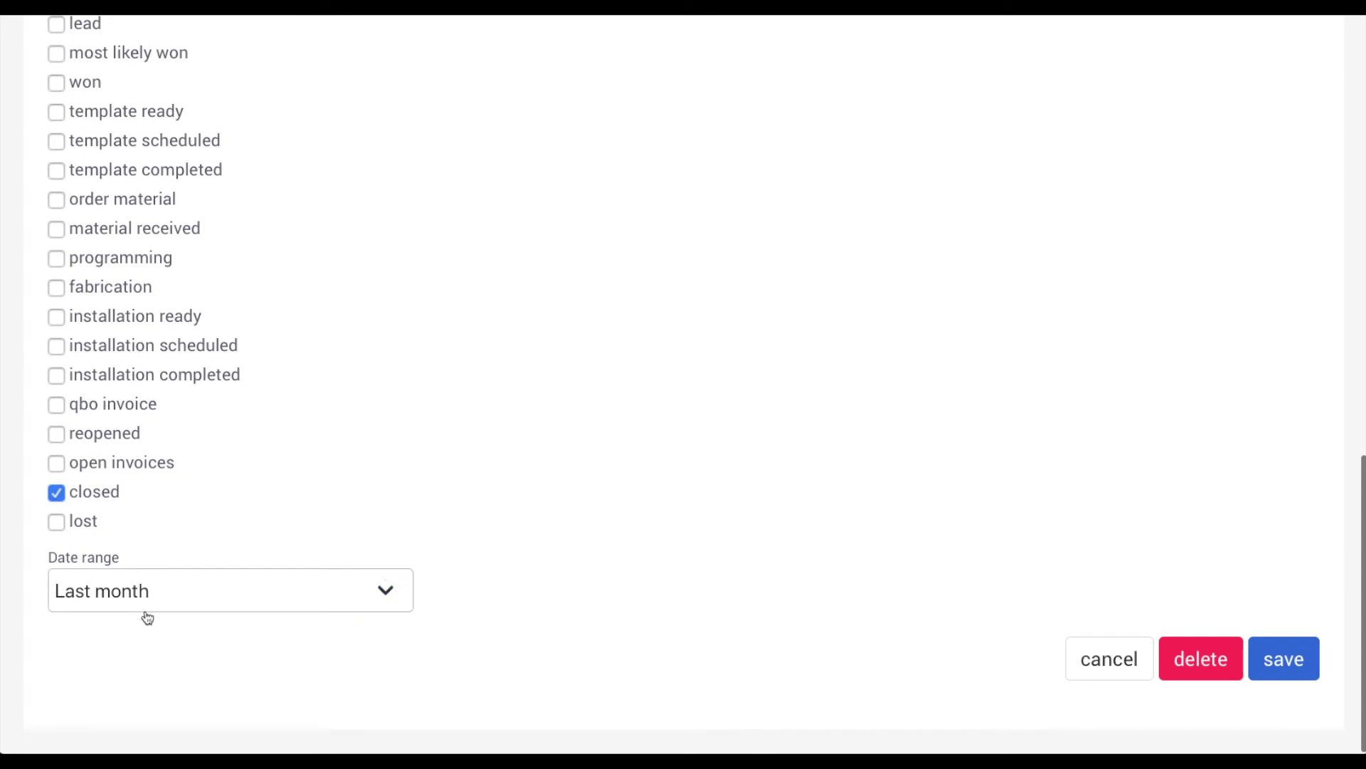
left_click(154, 616)
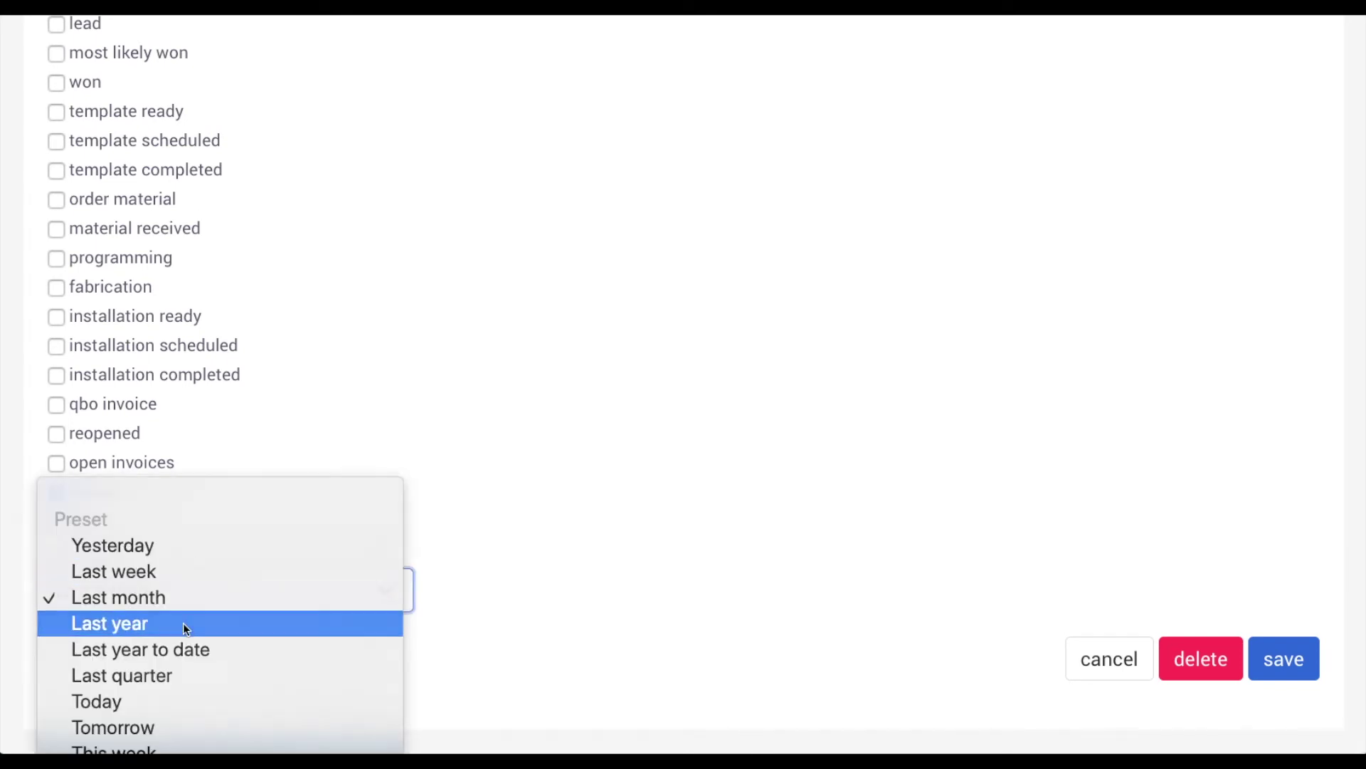
left_click(183, 622)
left_click(1316, 677)
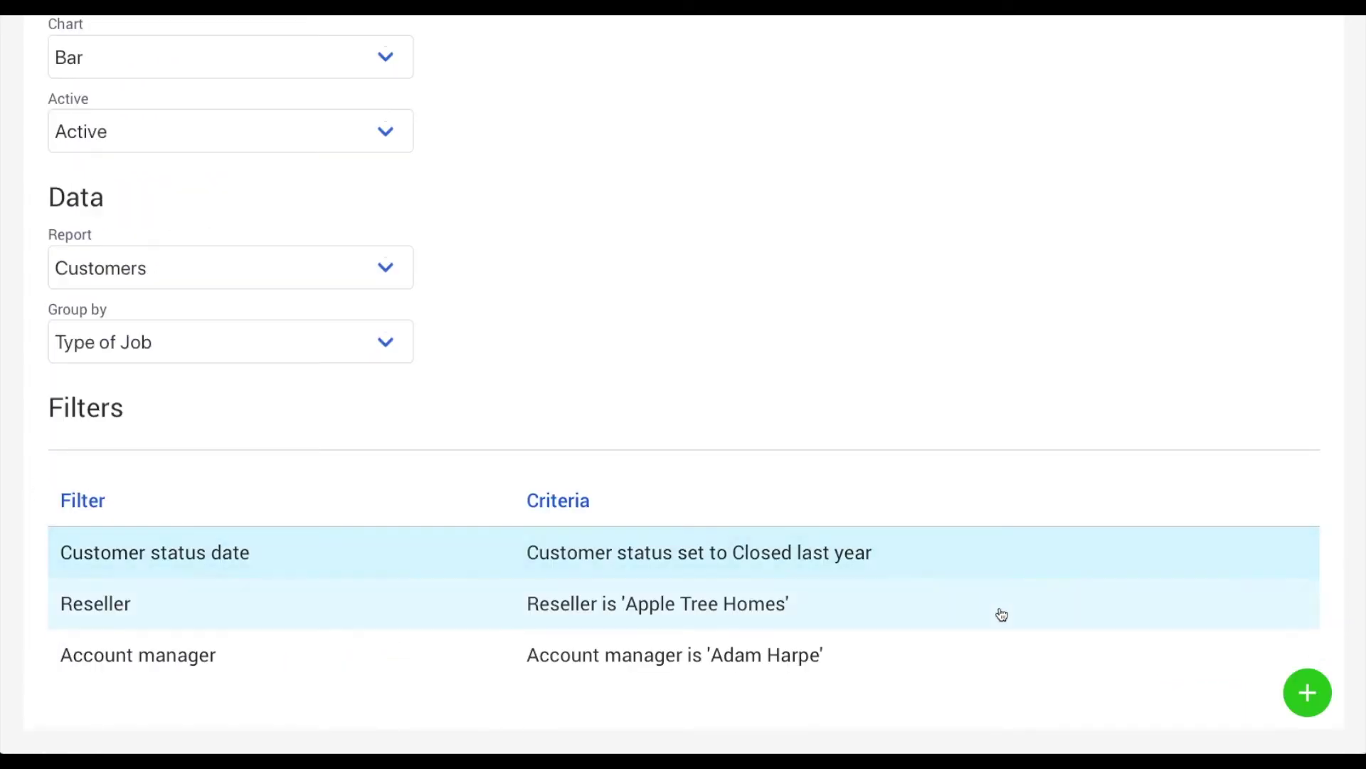
Delete the Reseller filter for Apple Tree Homes from the report
left_click(998, 619)
scroll(996, 619, "down", 3)
left_click(1210, 661)
left_click(834, 375)
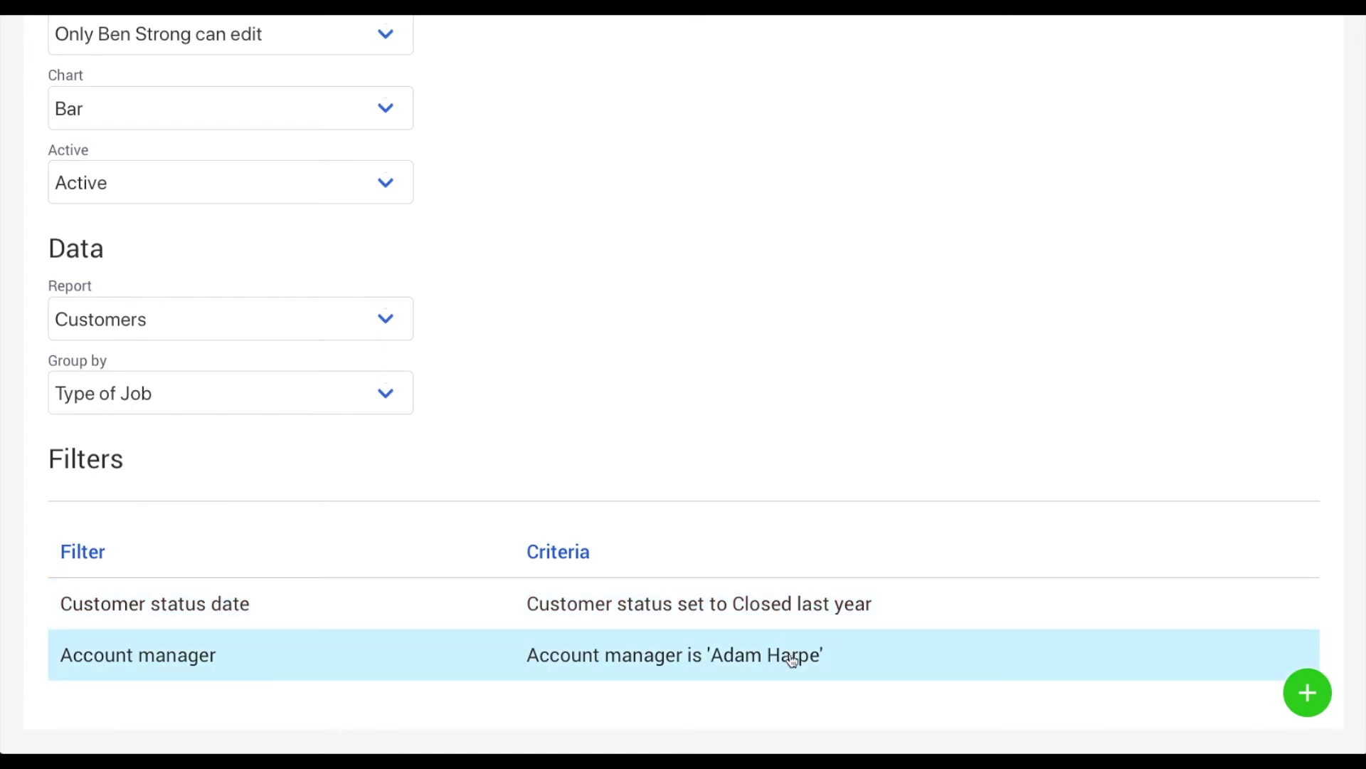
Change the report's grouping to Month
left_click(375, 391)
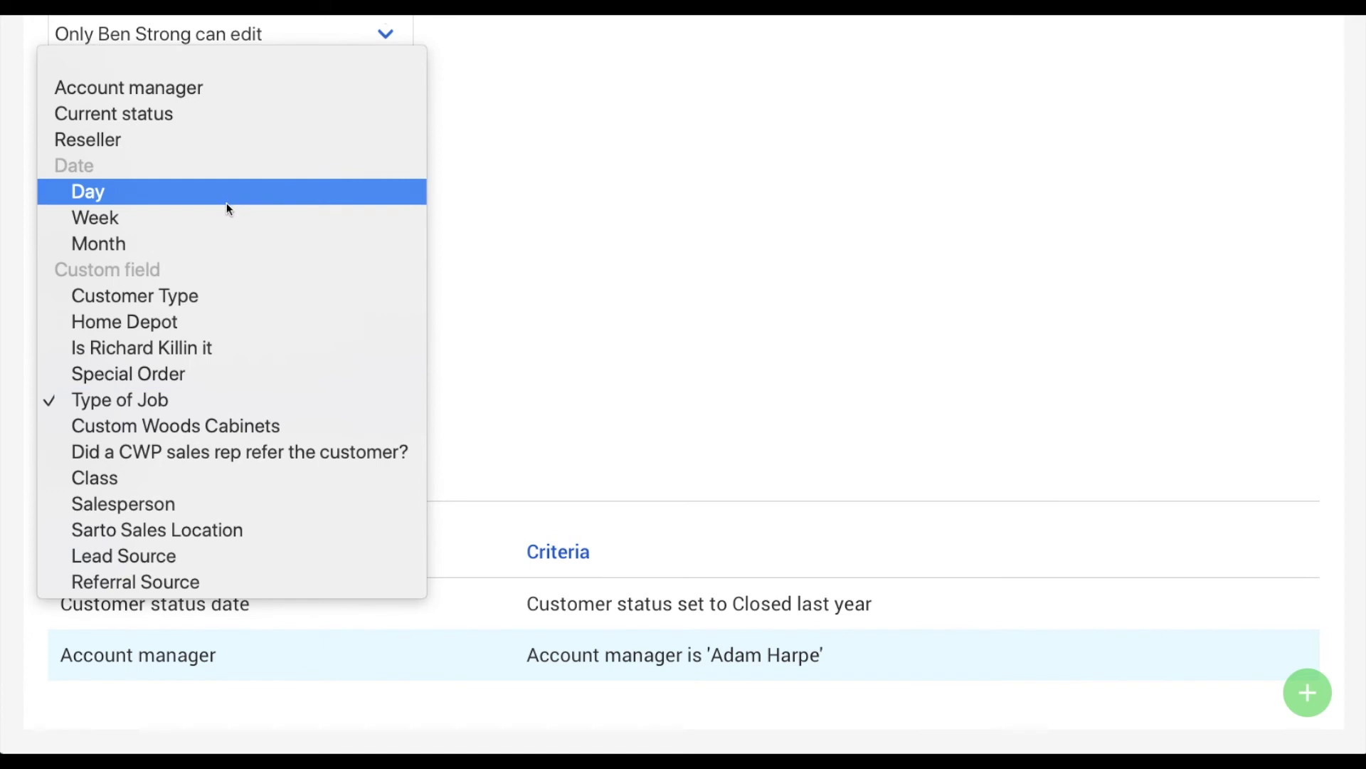
left_click(218, 237)
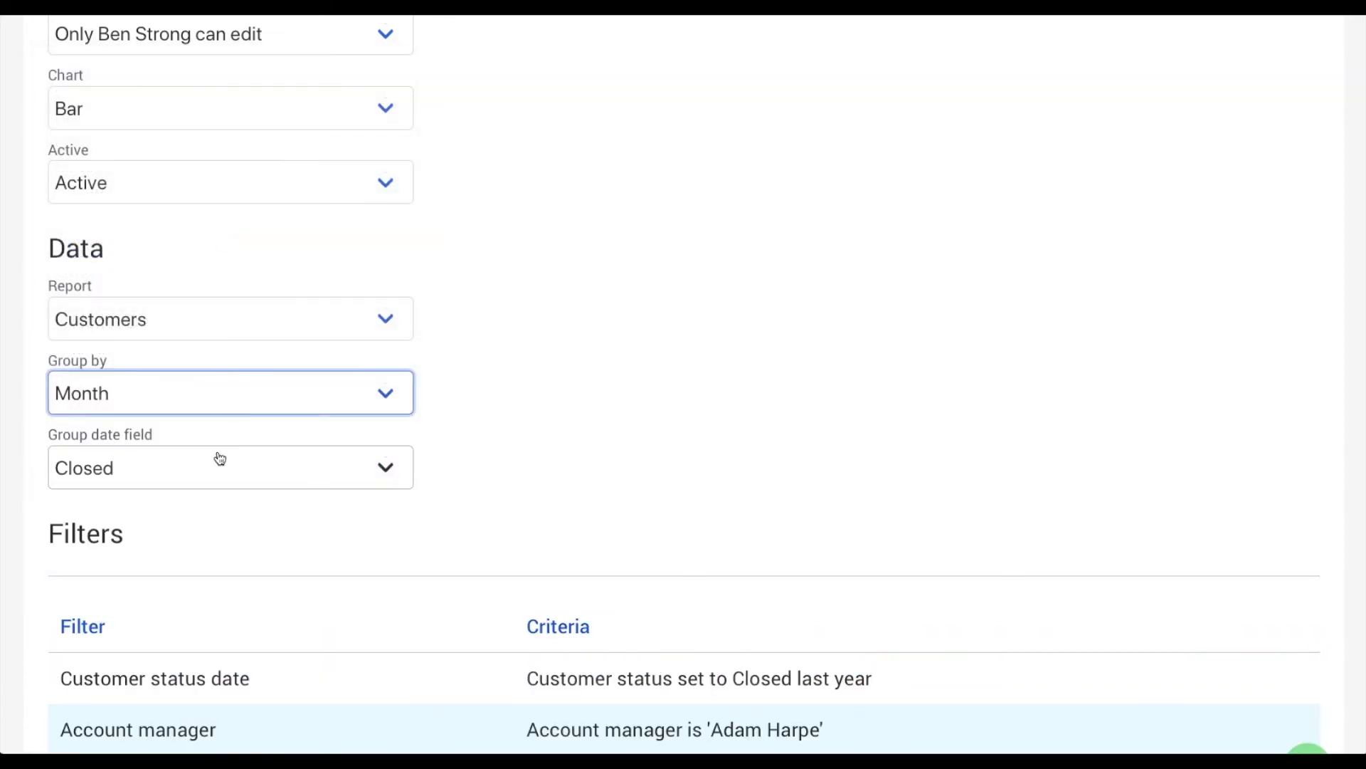
scroll(655, 287, "down", 1)
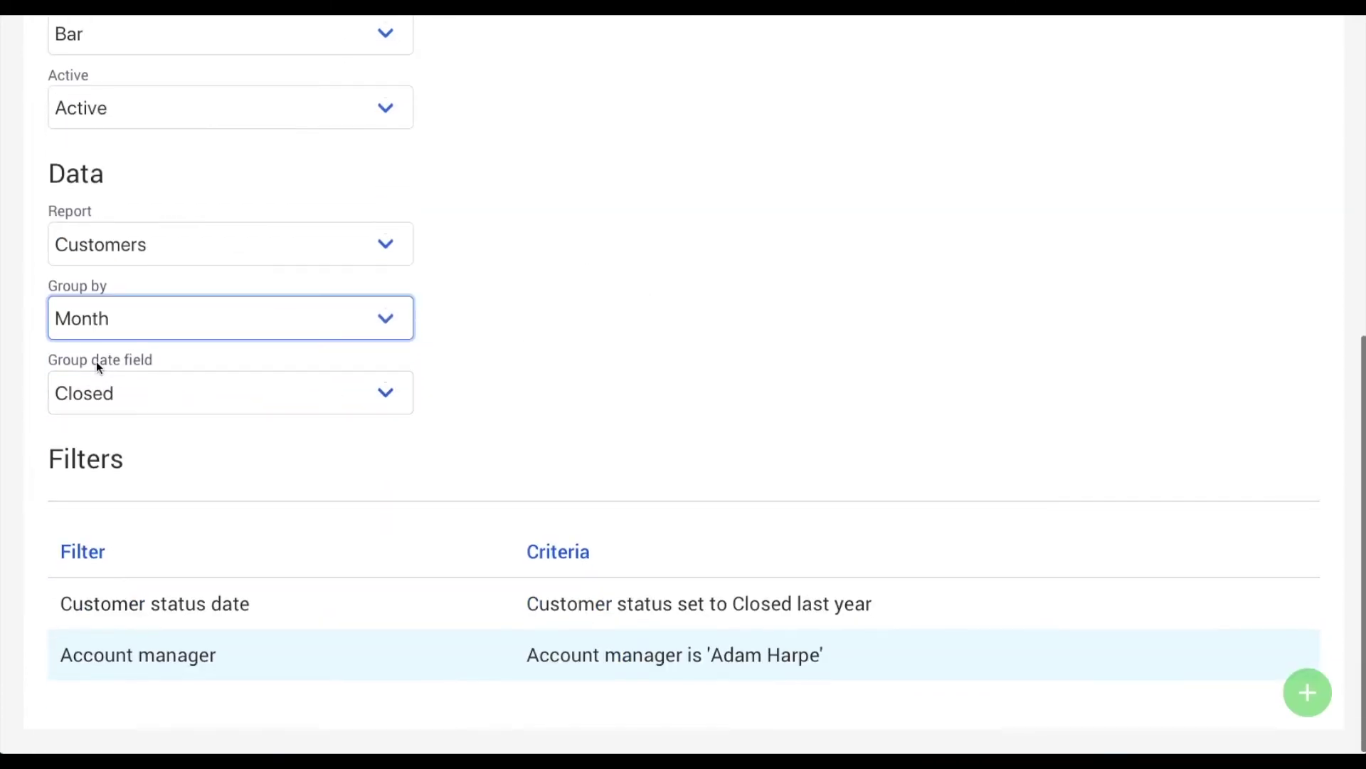
Preview the report grouped by month, review the chart and monthly counts, and close the preview
scroll(790, 299, "up", 8)
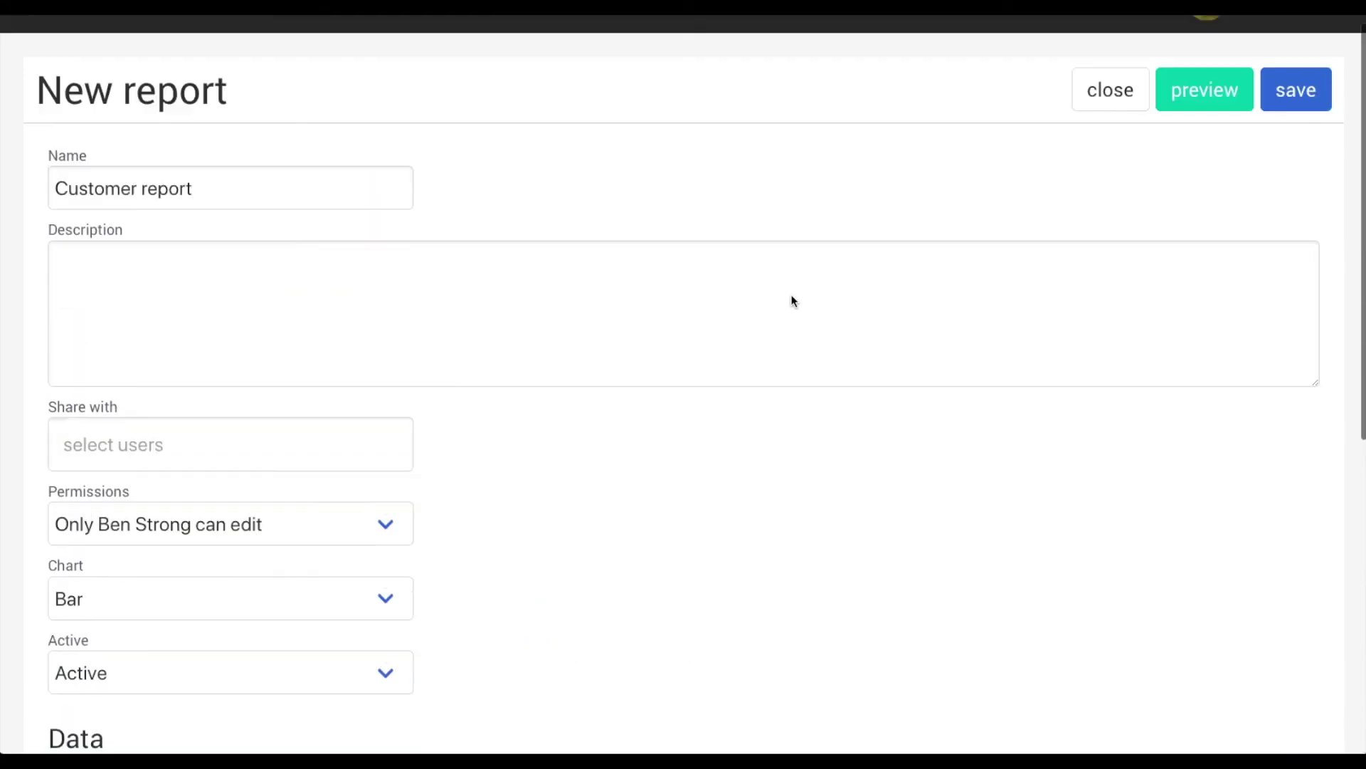
left_click(1206, 139)
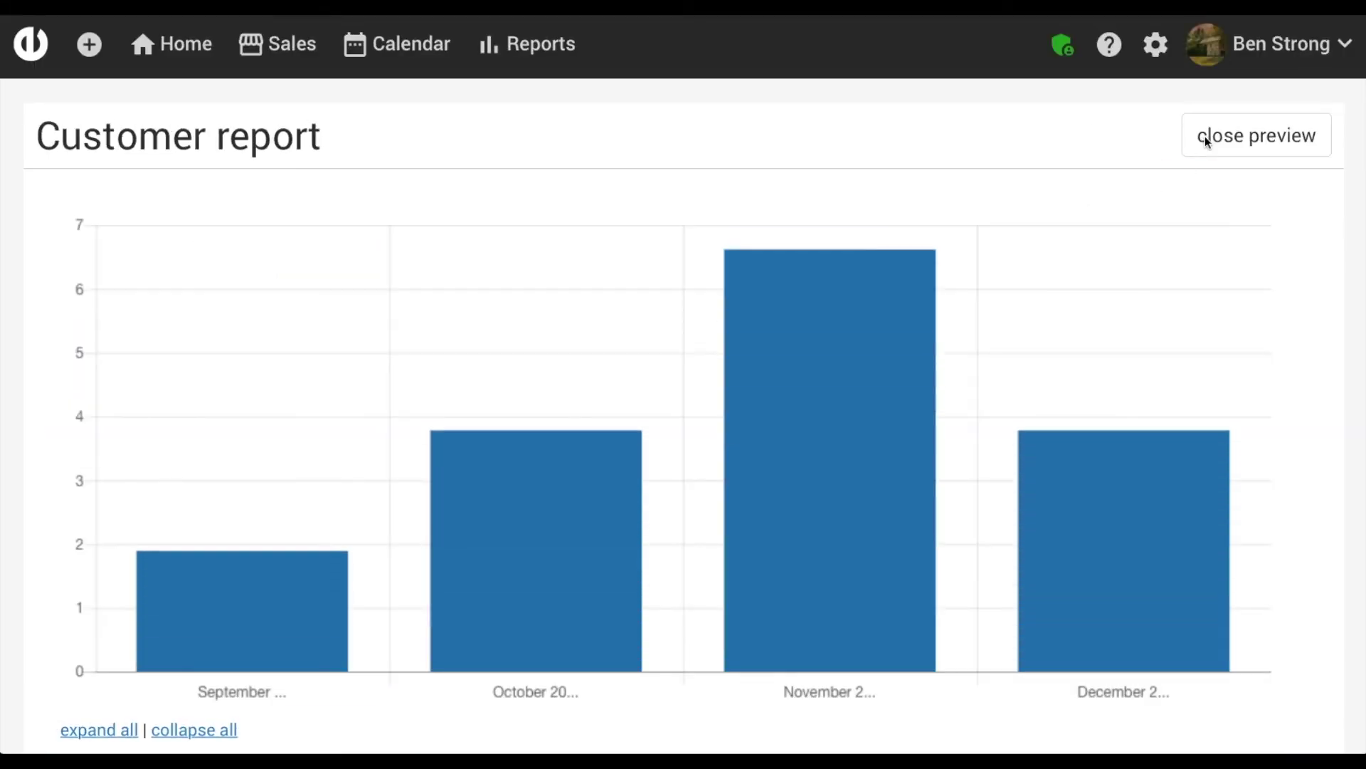
scroll(1206, 139, "down", 5)
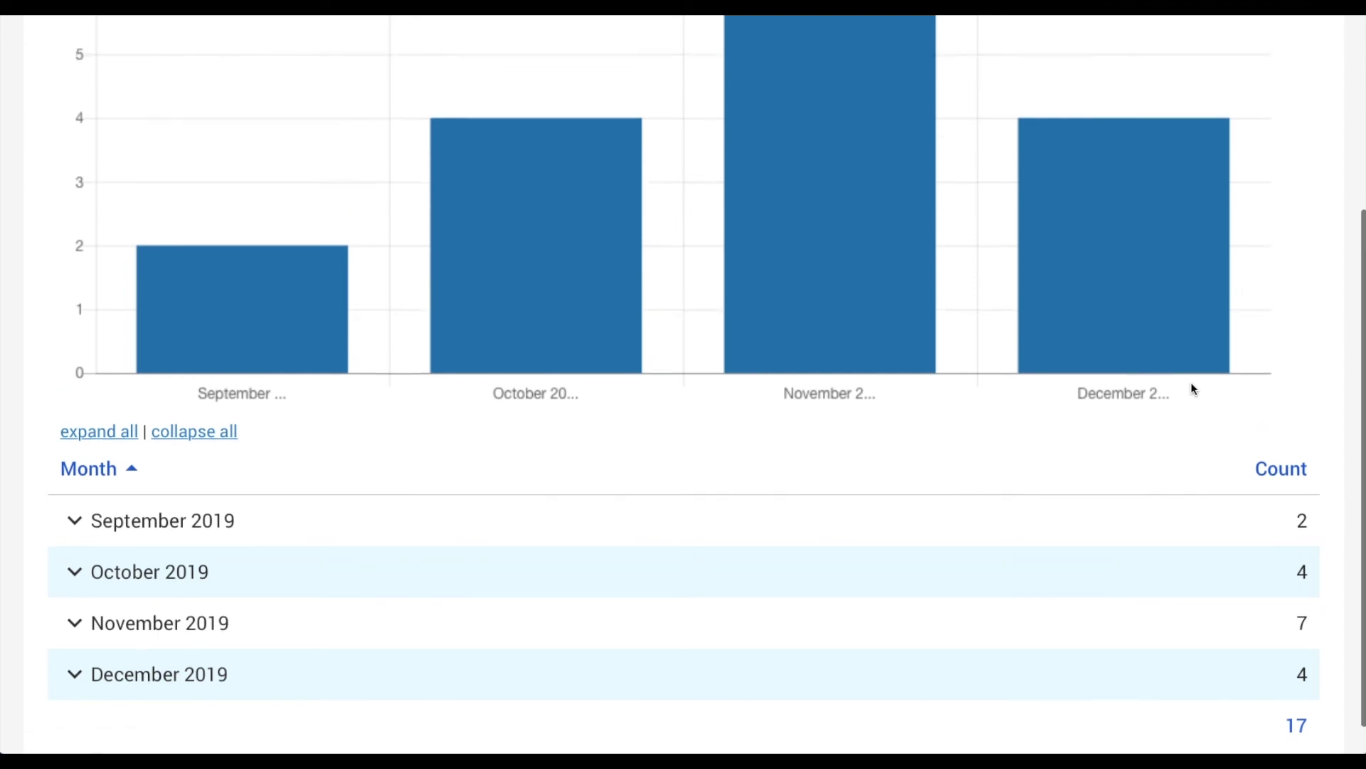
scroll(1209, 320, "up", 5)
left_click(1286, 148)
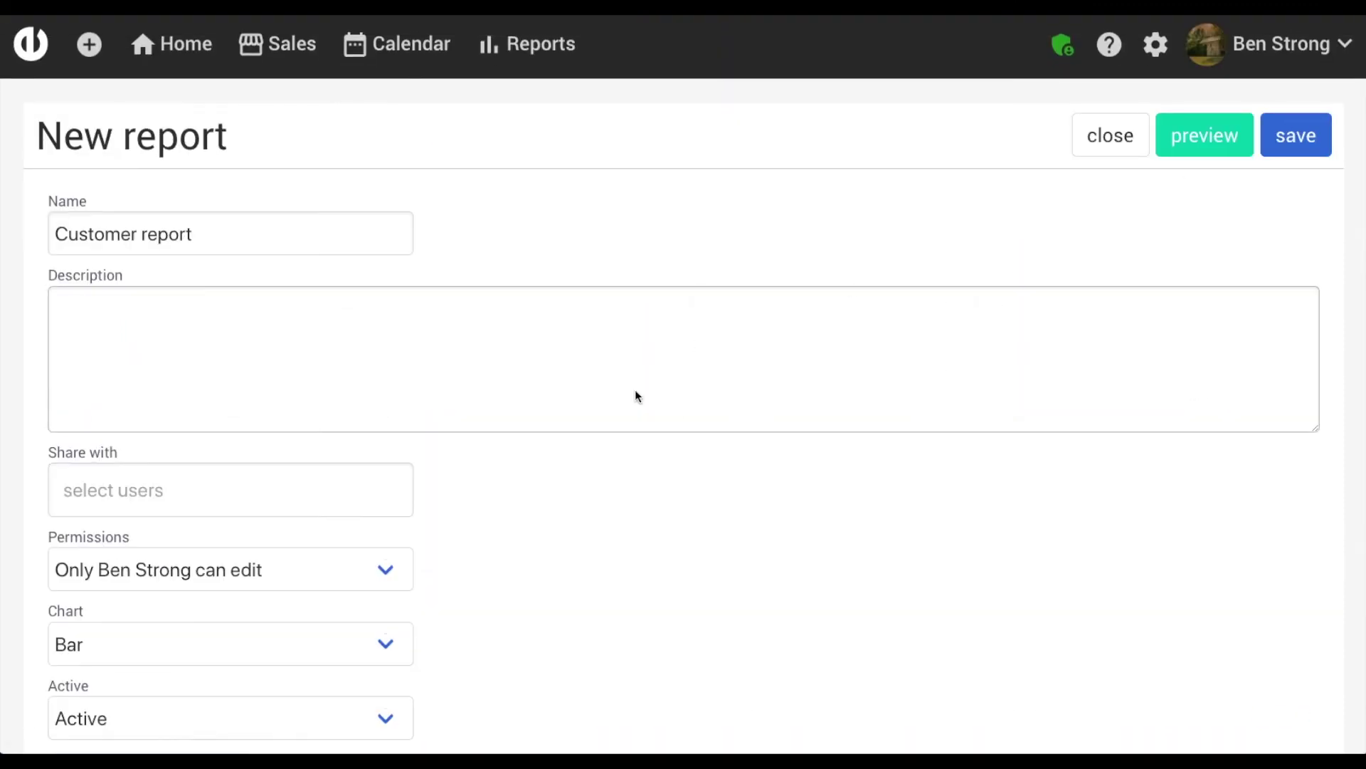
Open the Account manager filter and change its filter type to Reseller
scroll(636, 391, "down", 7)
scroll(315, 630, "down", 2)
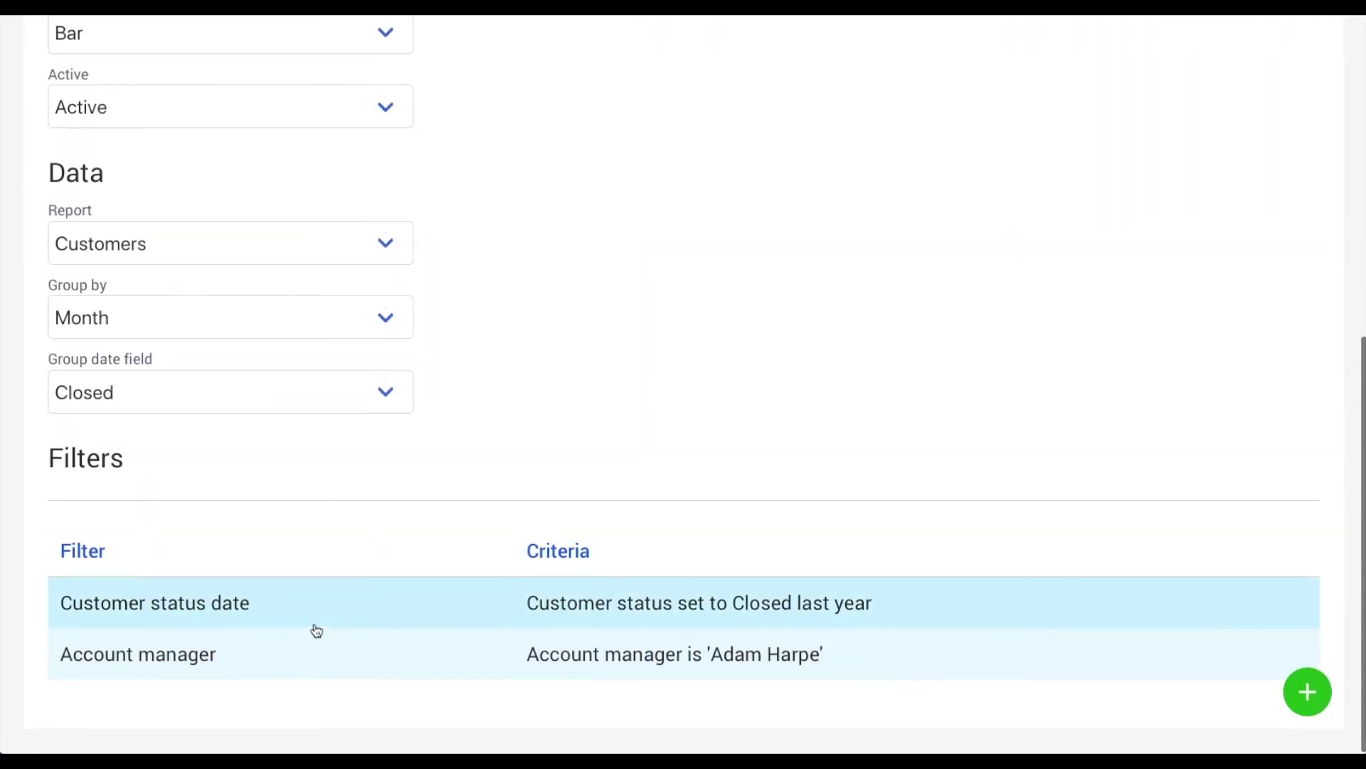
left_click(405, 650)
scroll(370, 456, "down", 4)
left_click(310, 396)
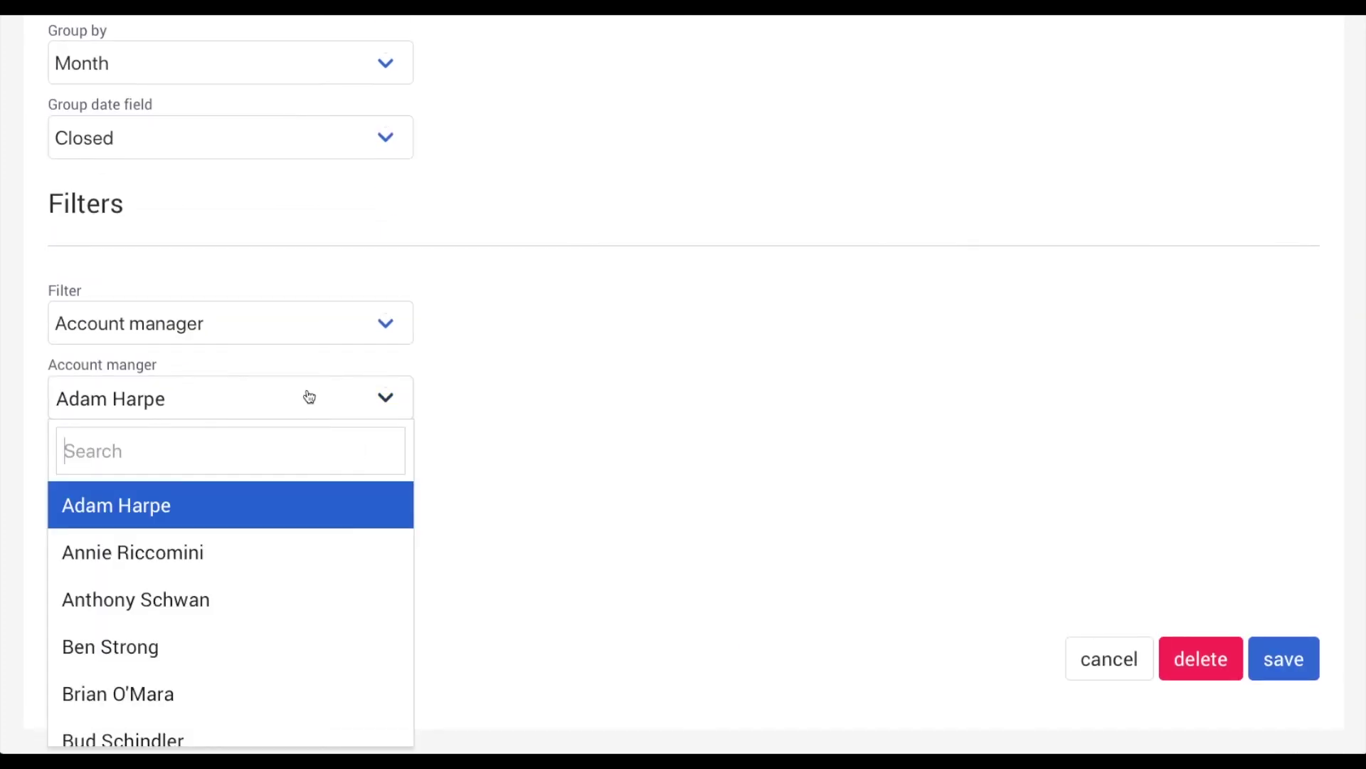
left_click(326, 322)
left_click(283, 431)
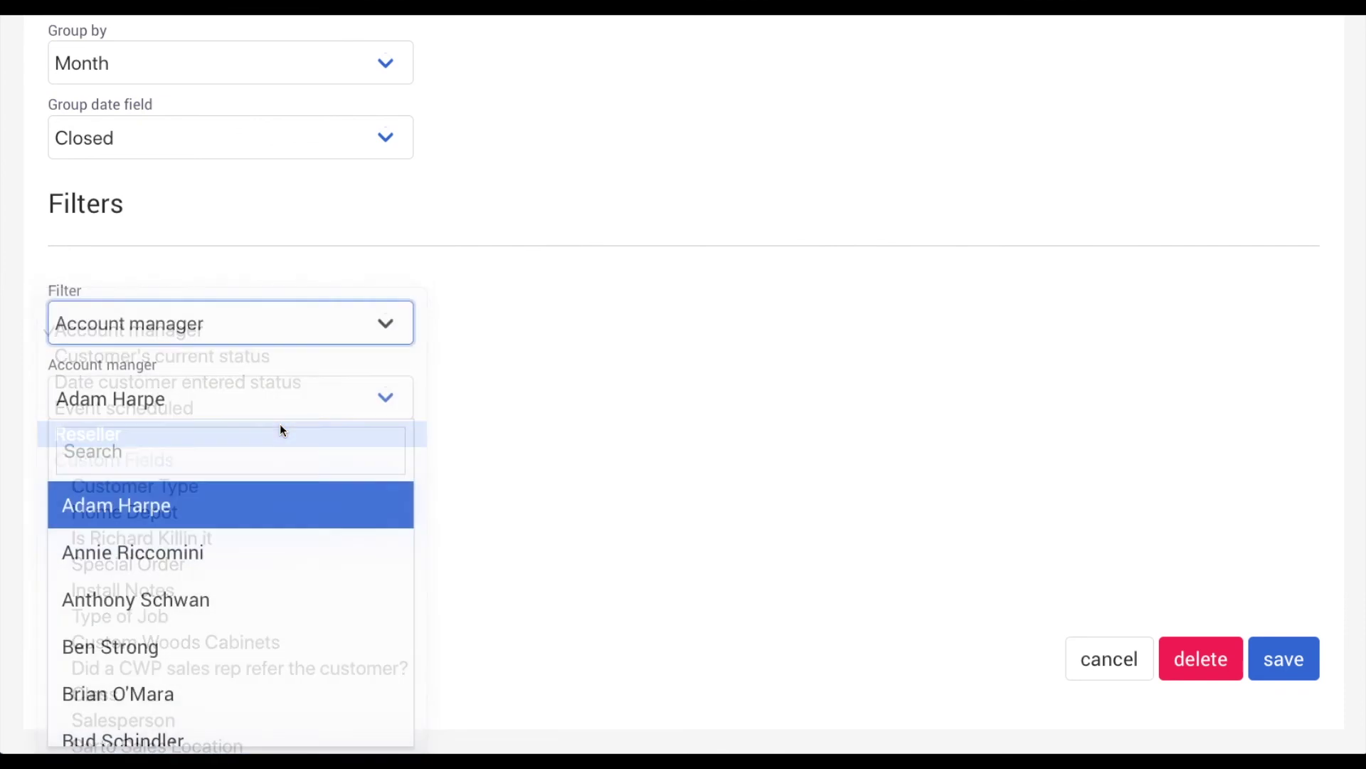
Set the filter's reseller to Drippe Construction and save the filter
left_click(300, 410)
scroll(324, 641, "down", 5)
scroll(325, 640, "down", 6)
scroll(324, 640, "down", 6)
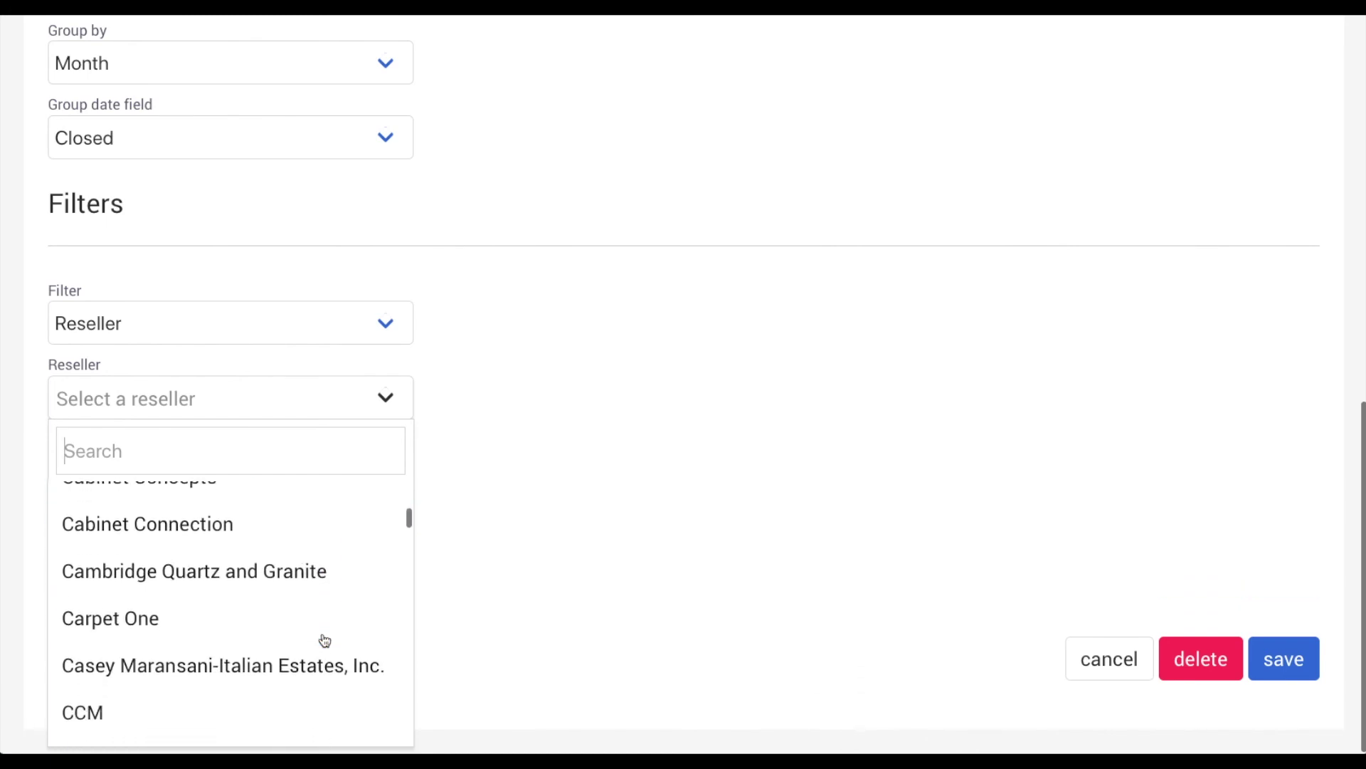
scroll(324, 641, "down", 7)
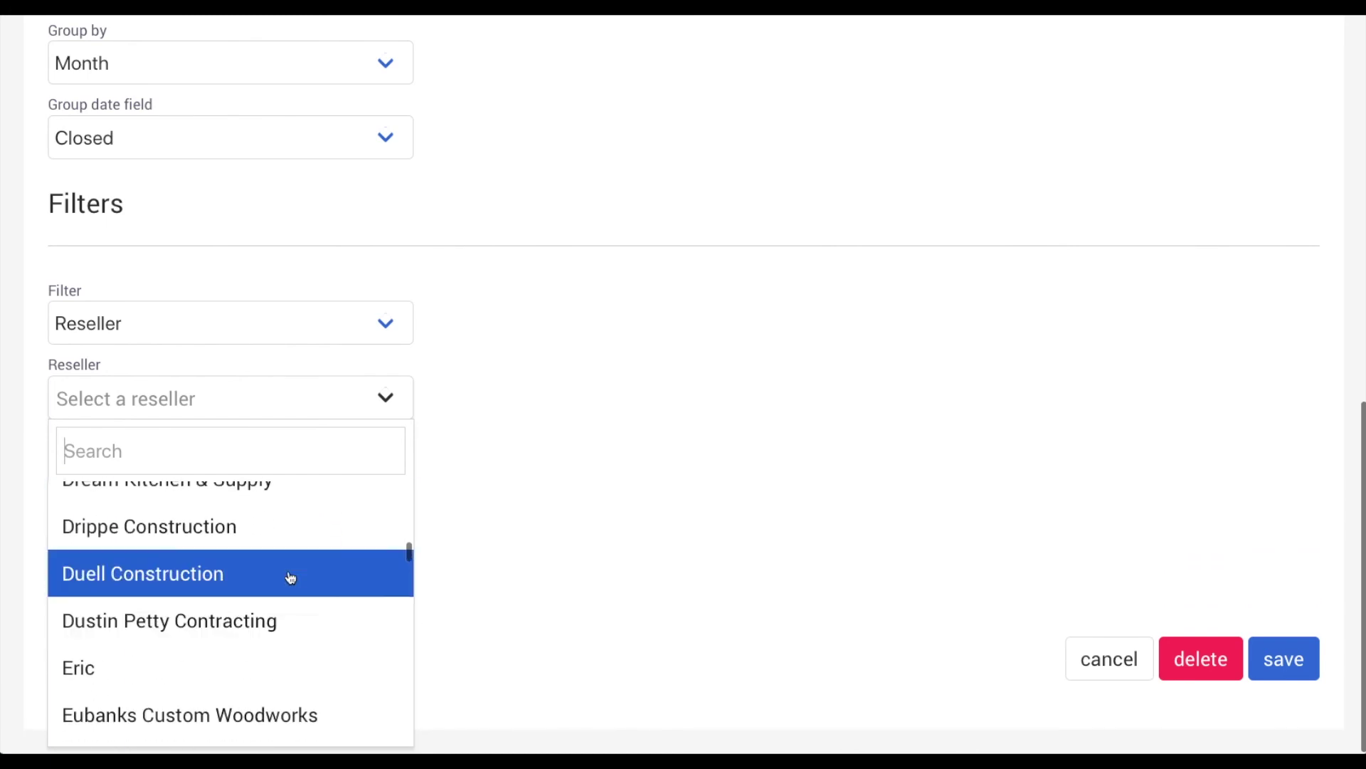
left_click(245, 535)
left_click(1255, 657)
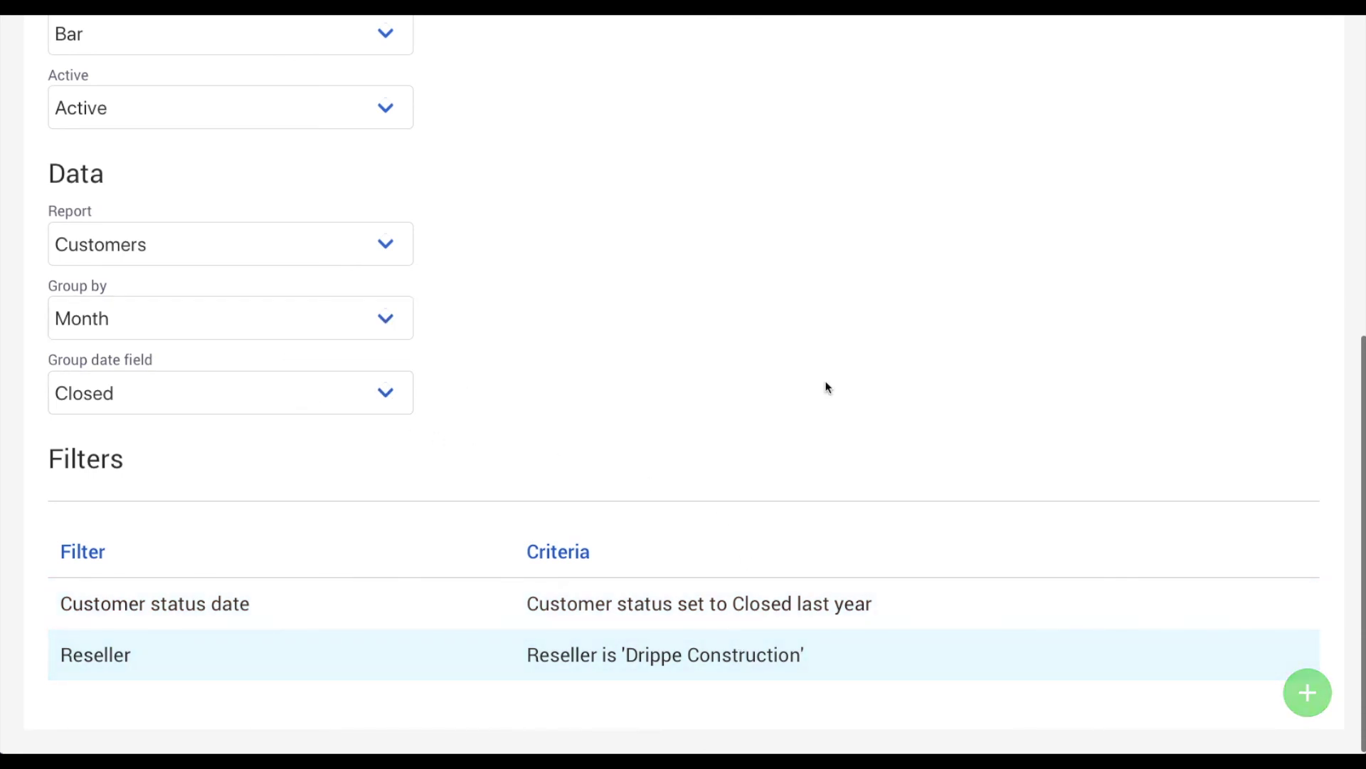
Preview the report for Drippe Construction, review the monthly counts, and expand June 2019 to inspect its customers
scroll(619, 381, "up", 10)
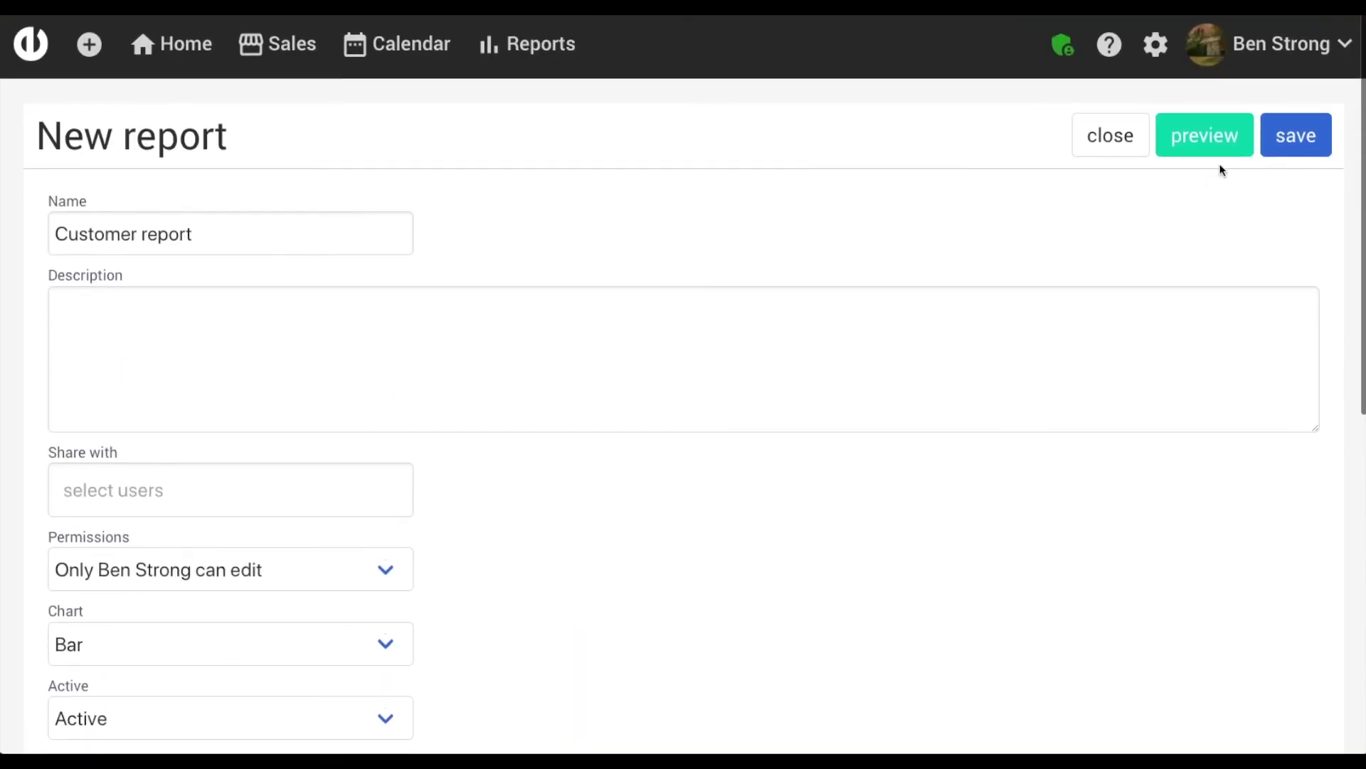
left_click(1238, 147)
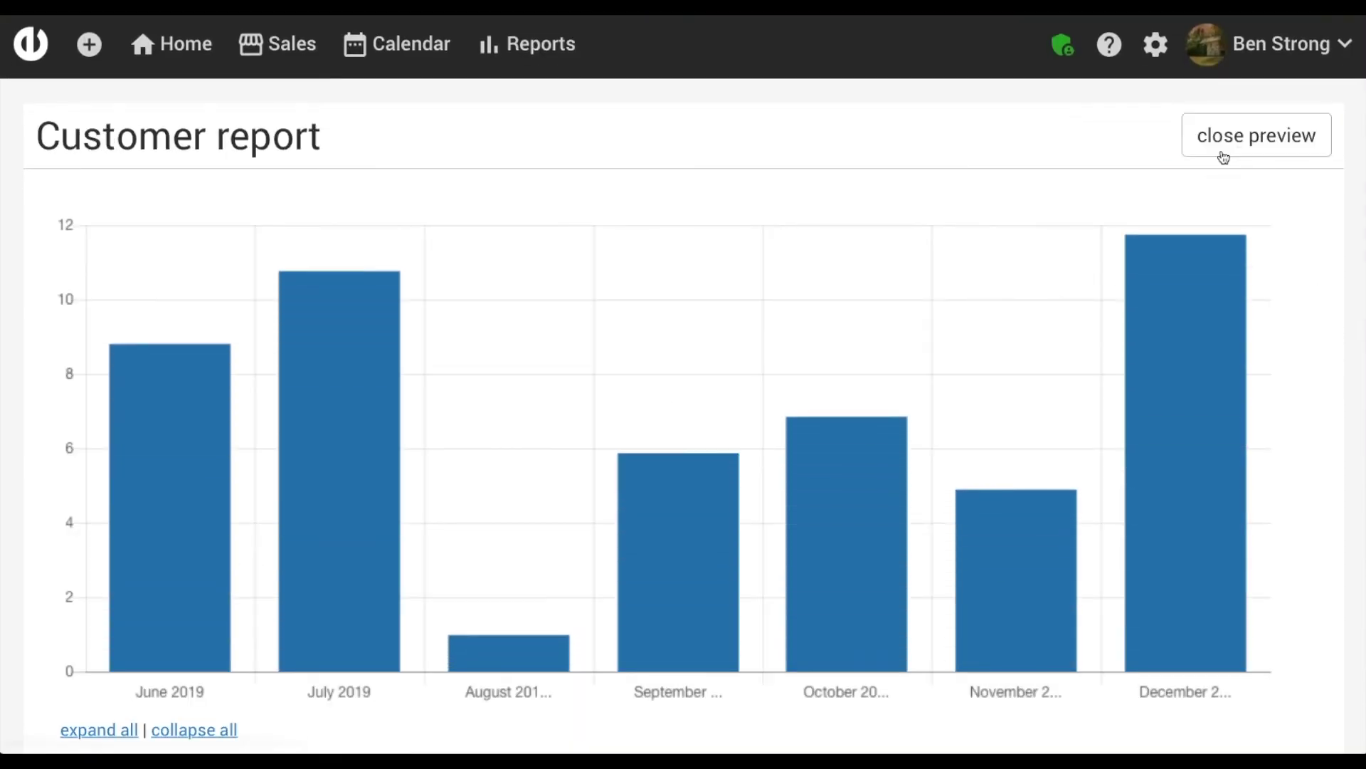
scroll(617, 258, "down", 5)
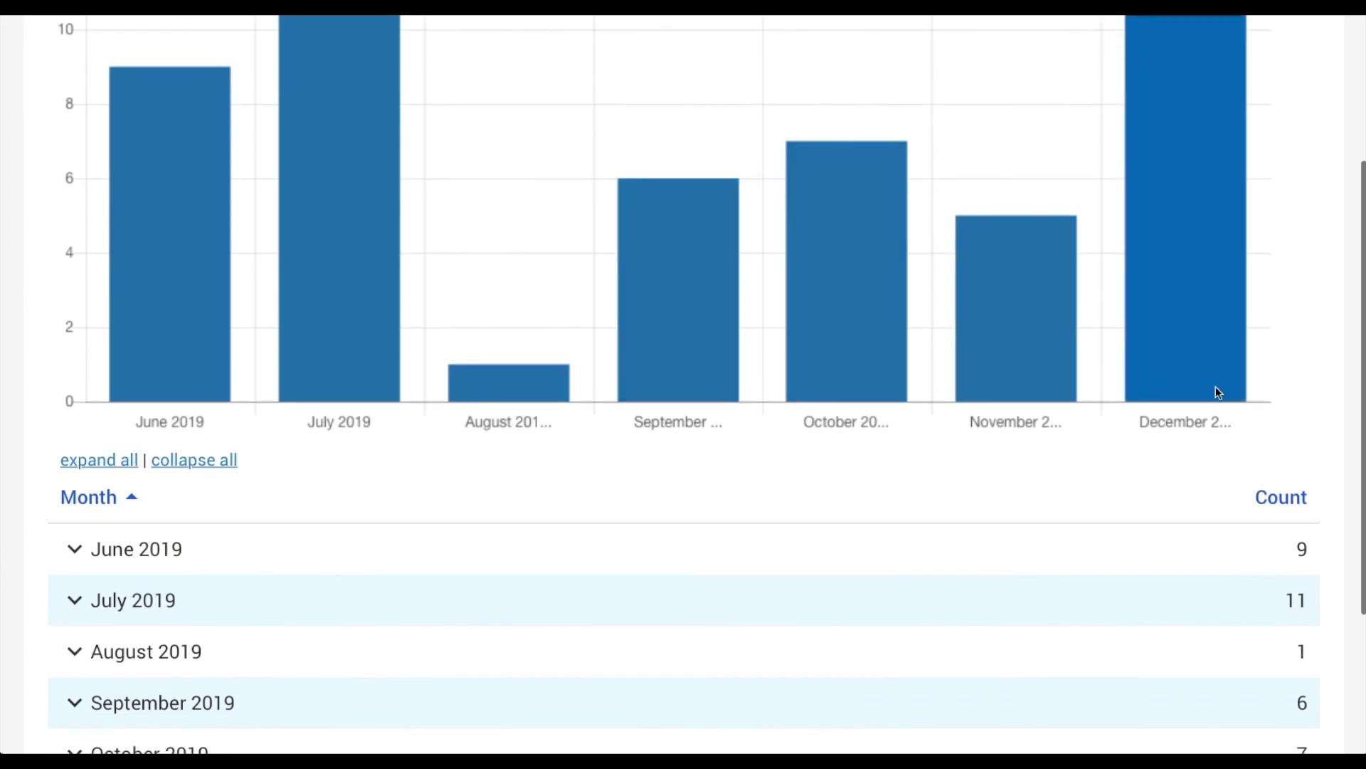
scroll(1216, 392, "down", 3)
scroll(1216, 391, "up", 2)
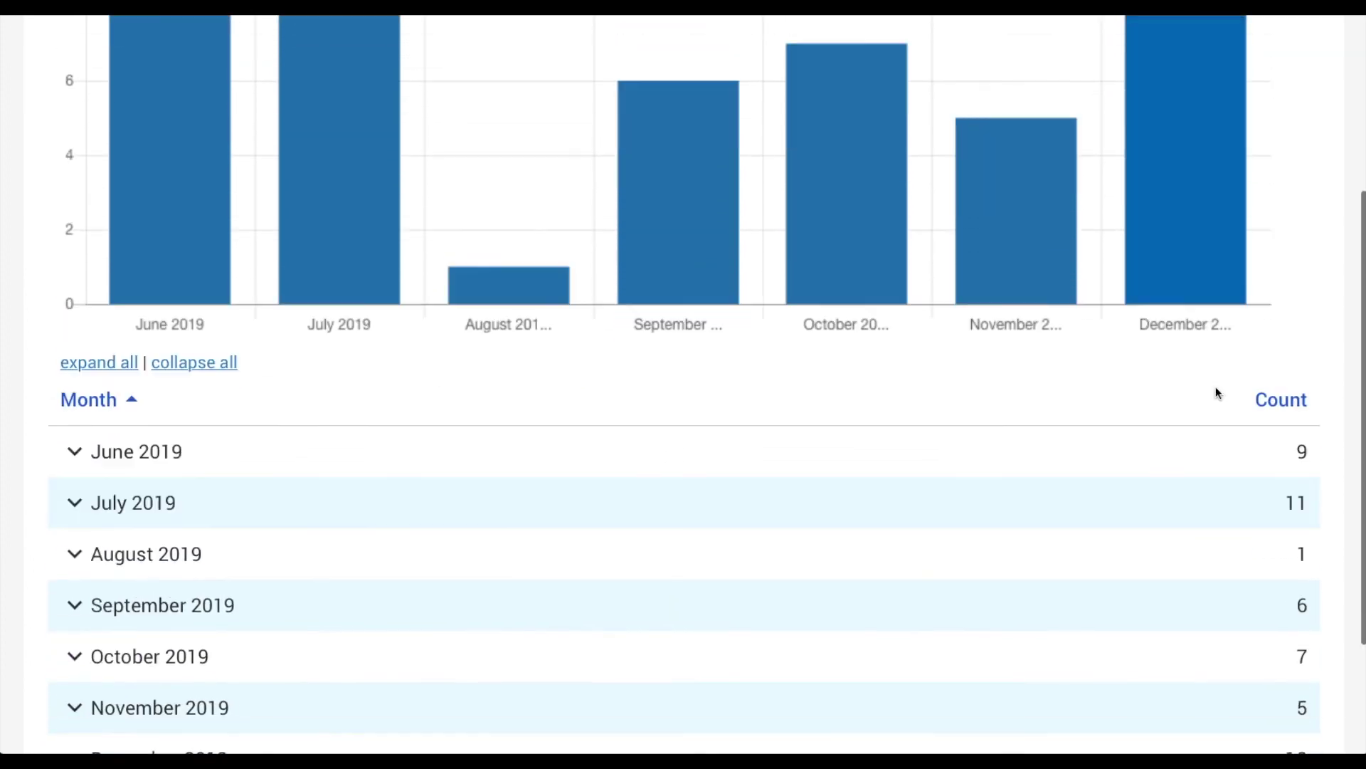
scroll(1215, 391, "down", 4)
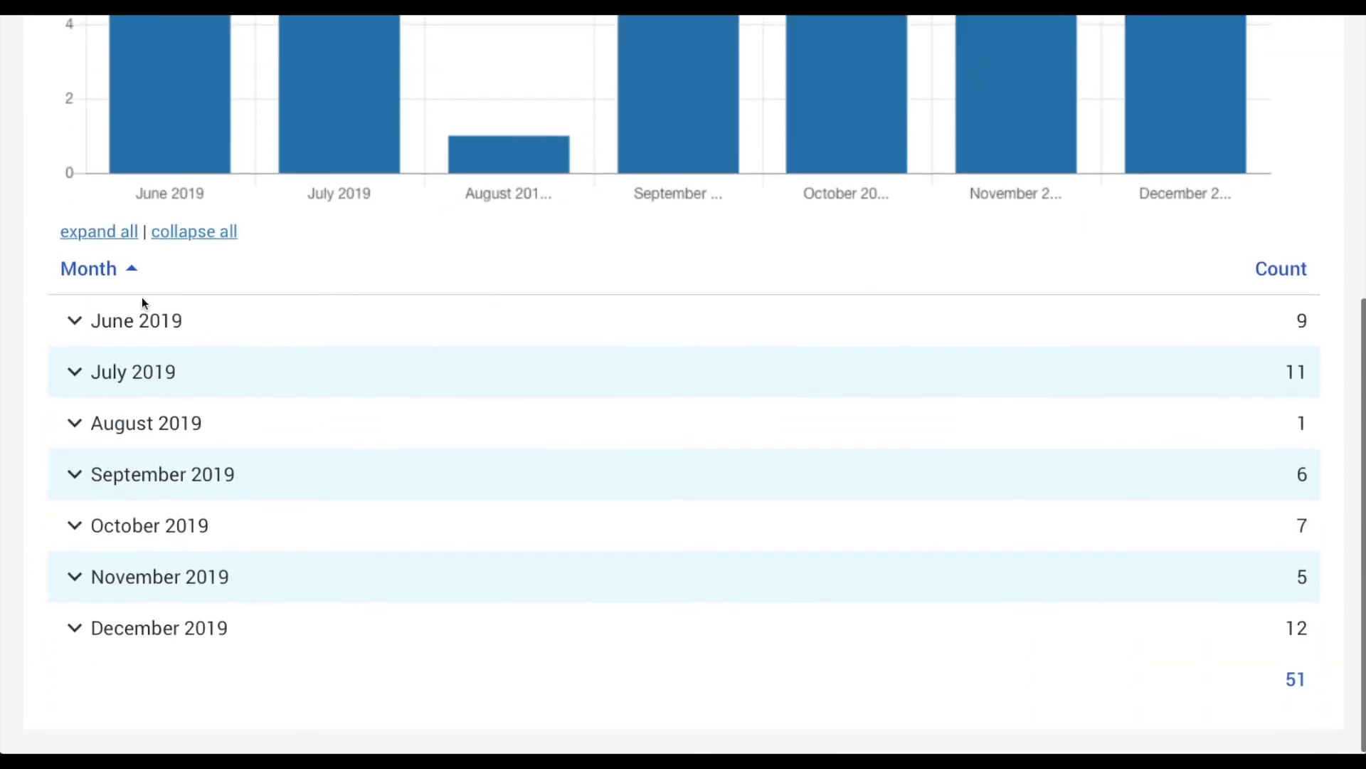
left_click(75, 322)
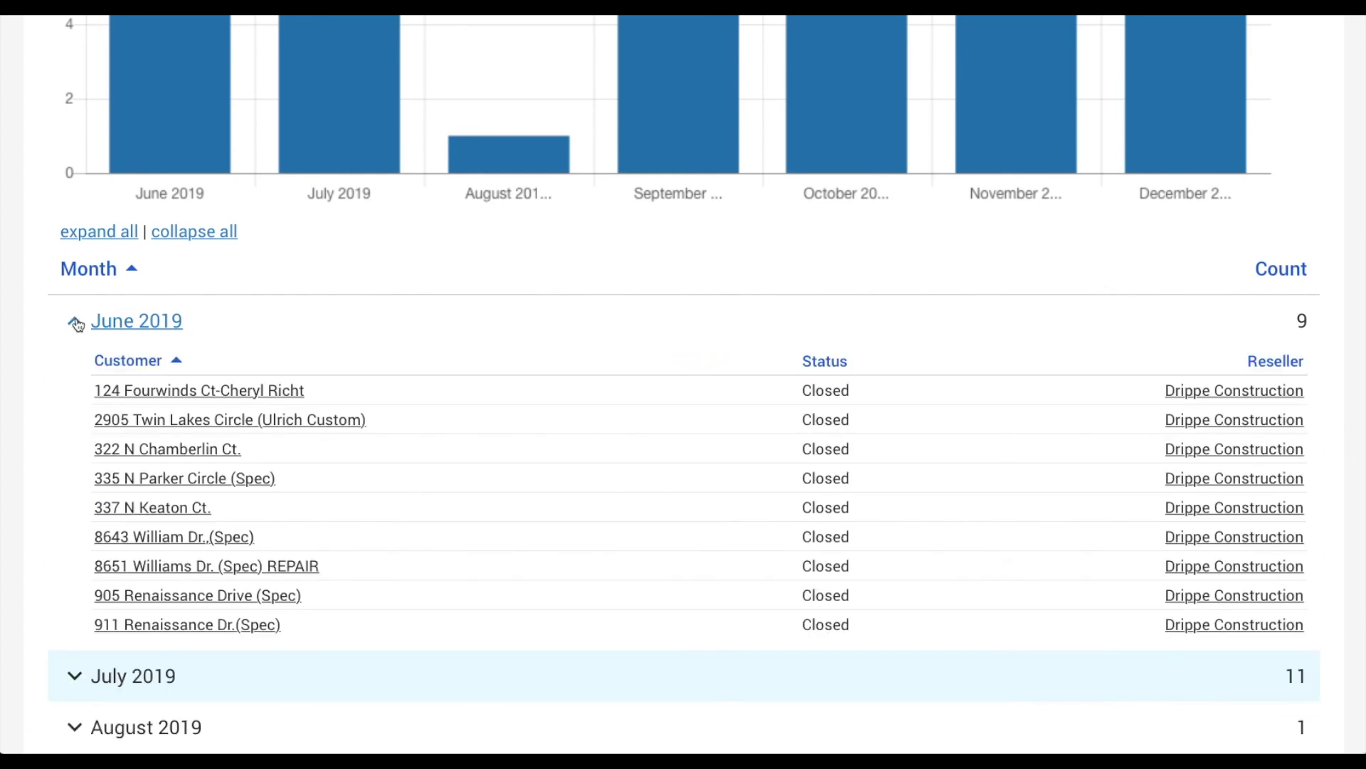
Close the preview and review the report's grouping and filter settings
scroll(79, 329, "up", 6)
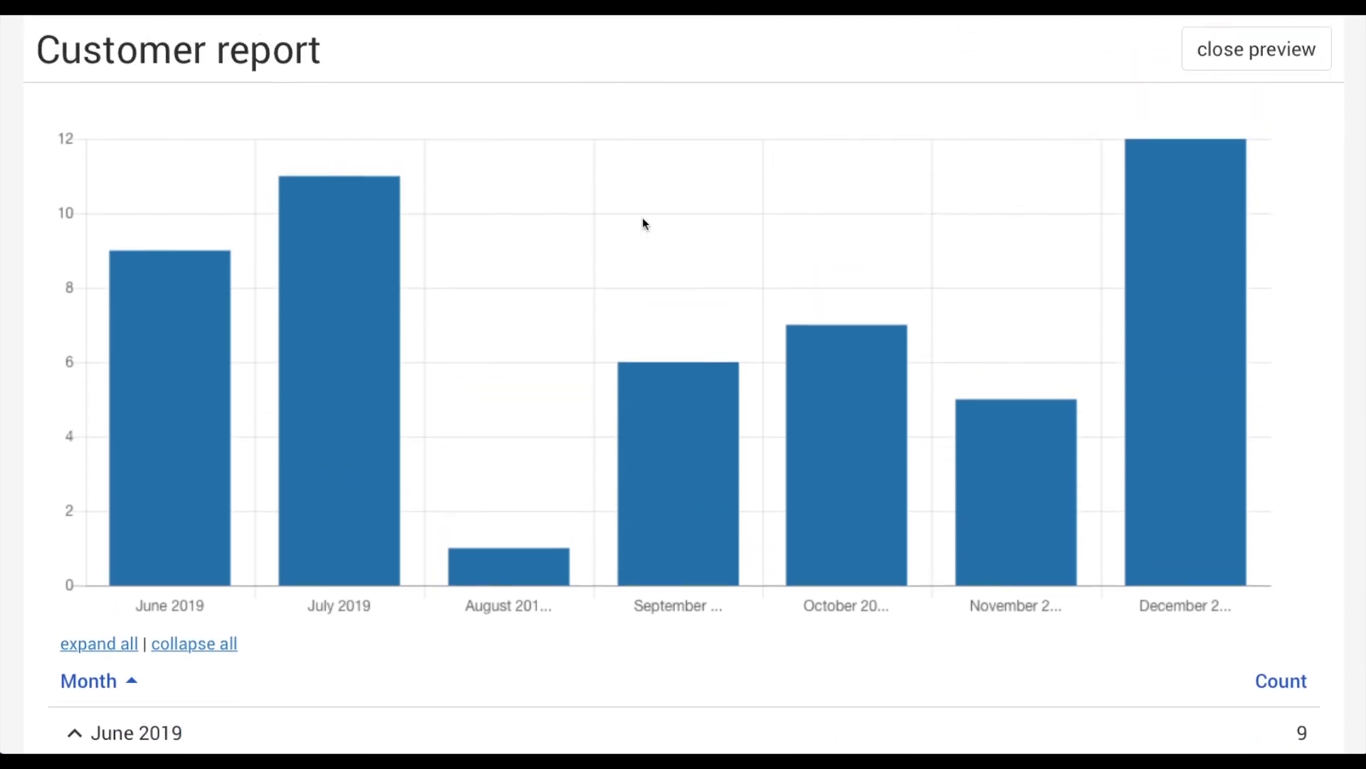
scroll(640, 223, "up", 1)
left_click(1246, 119)
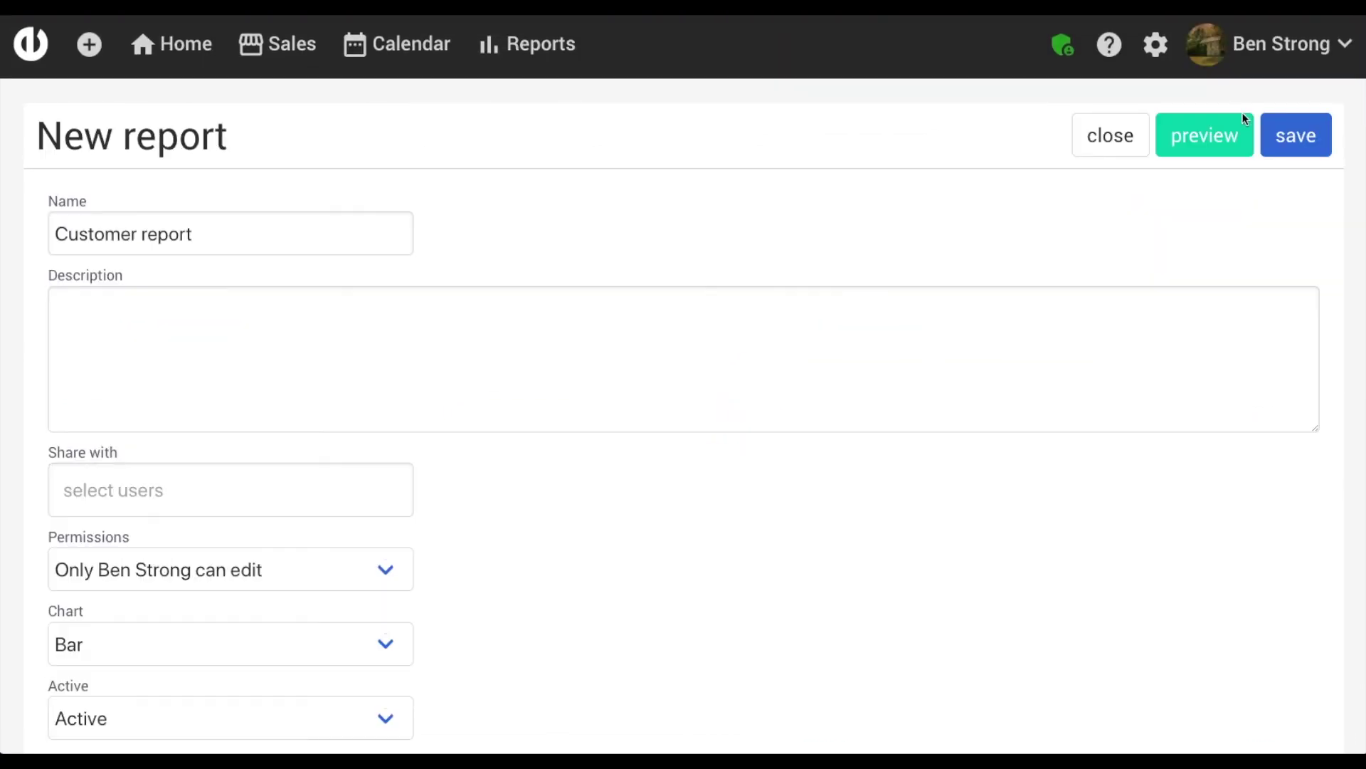
scroll(1123, 523, "down", 8)
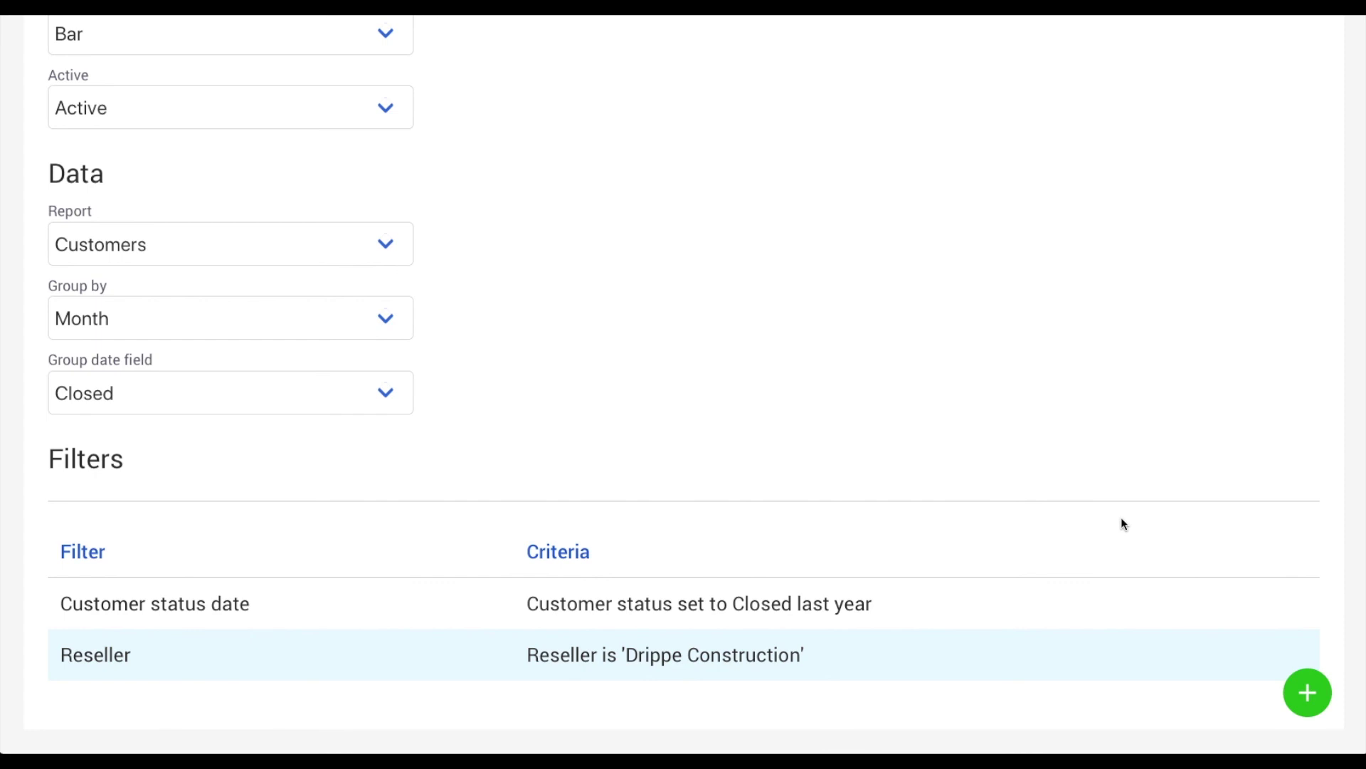
scroll(1122, 524, "up", 9)
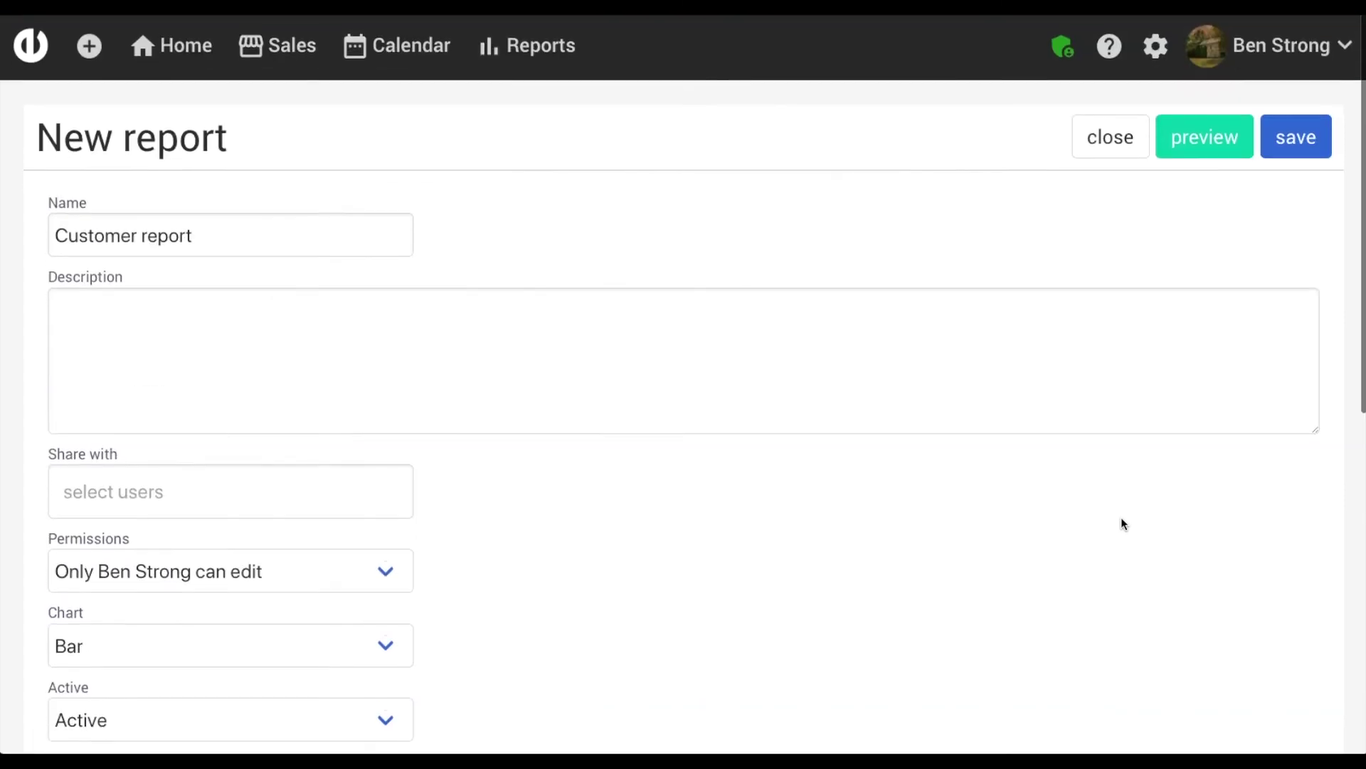